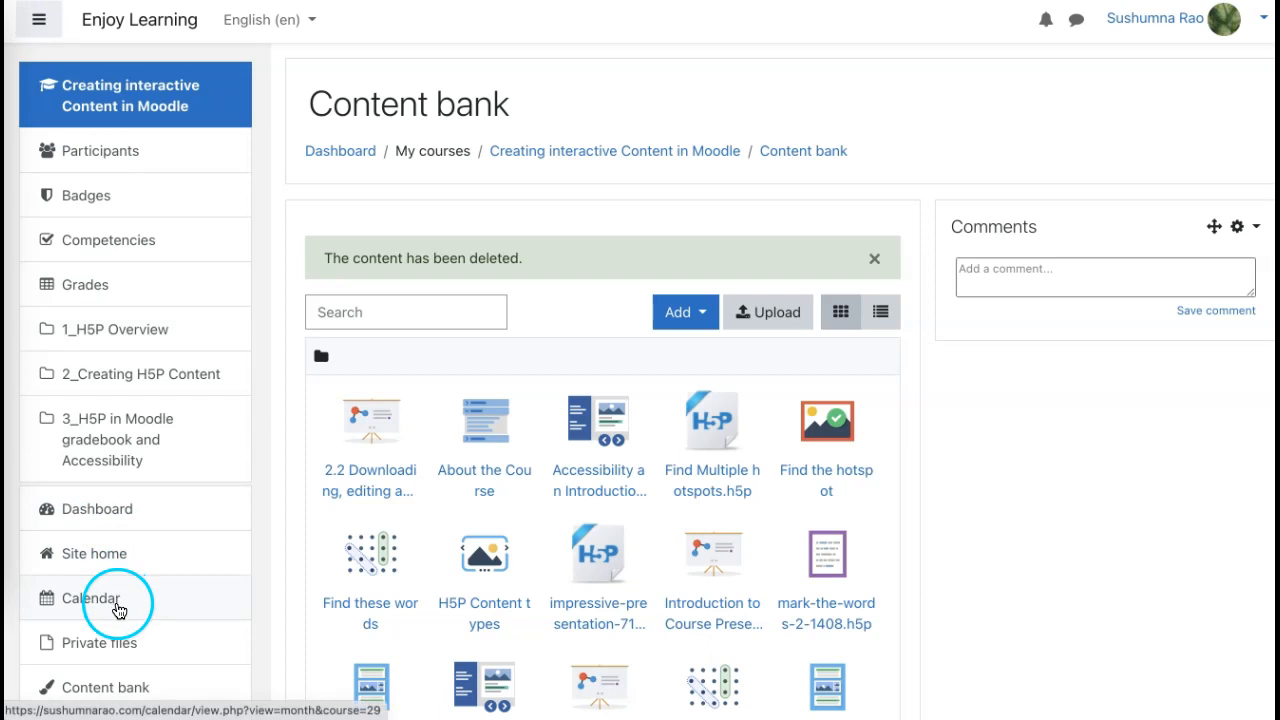
# - Create a new Dialog Cards item in the course's content bank
pyautogui.click(130, 687)
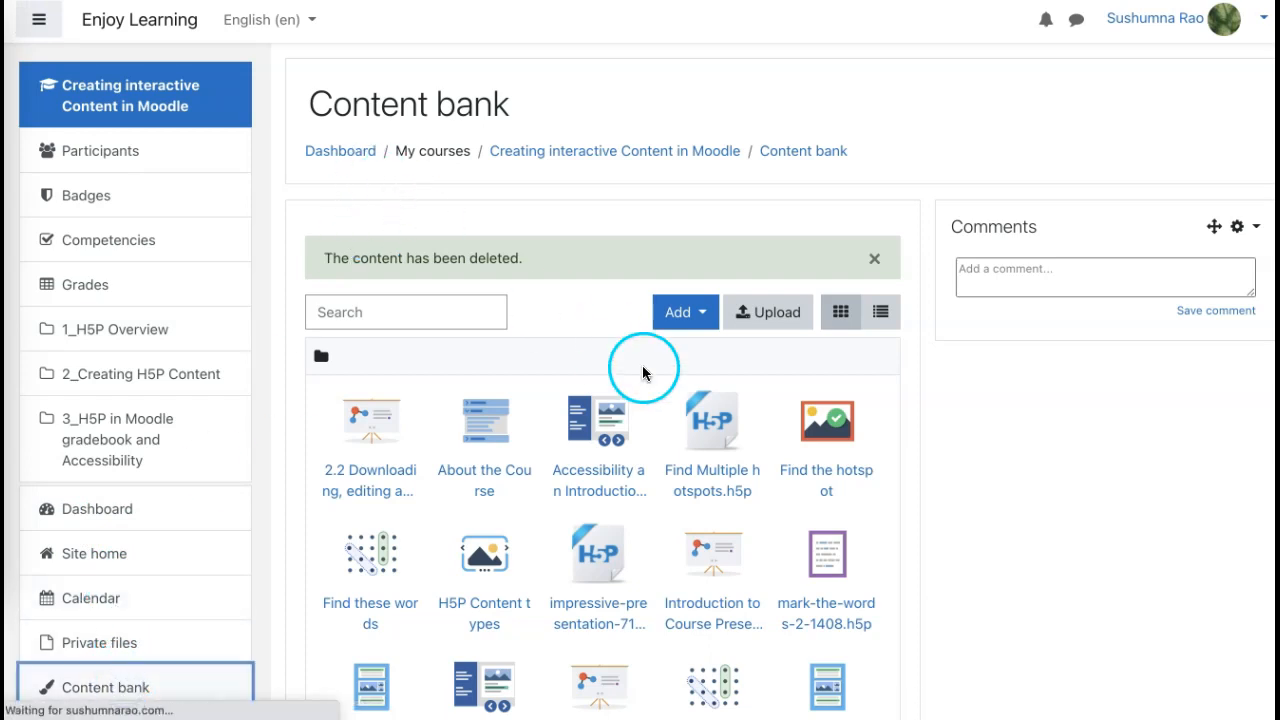
pyautogui.click(38, 24)
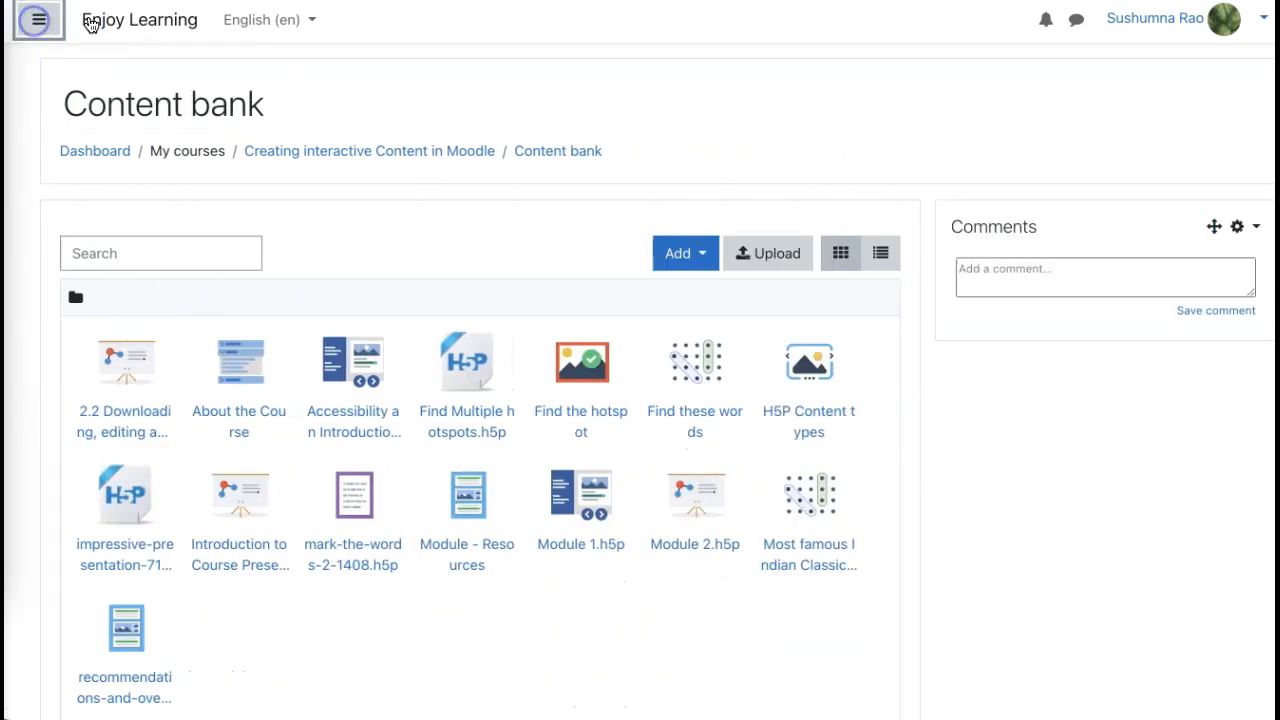
pyautogui.click(686, 253)
pyautogui.scroll(-5, 628, 400)
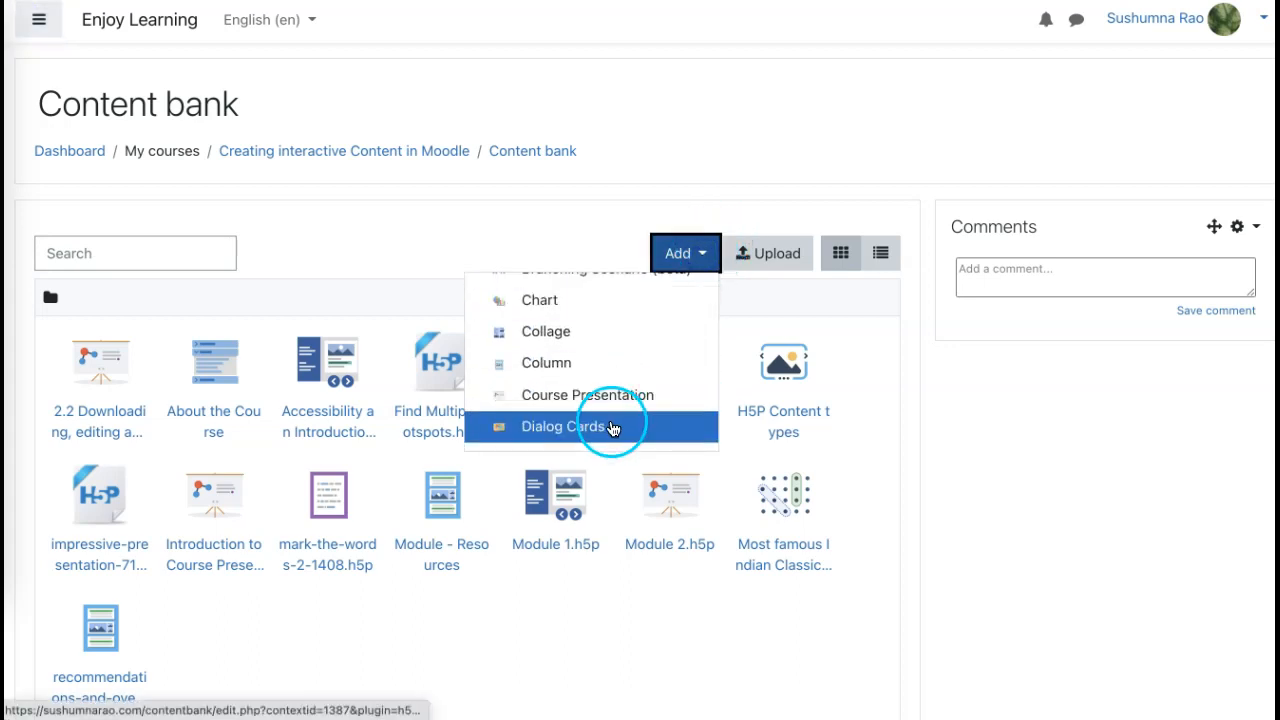
pyautogui.click(620, 424)
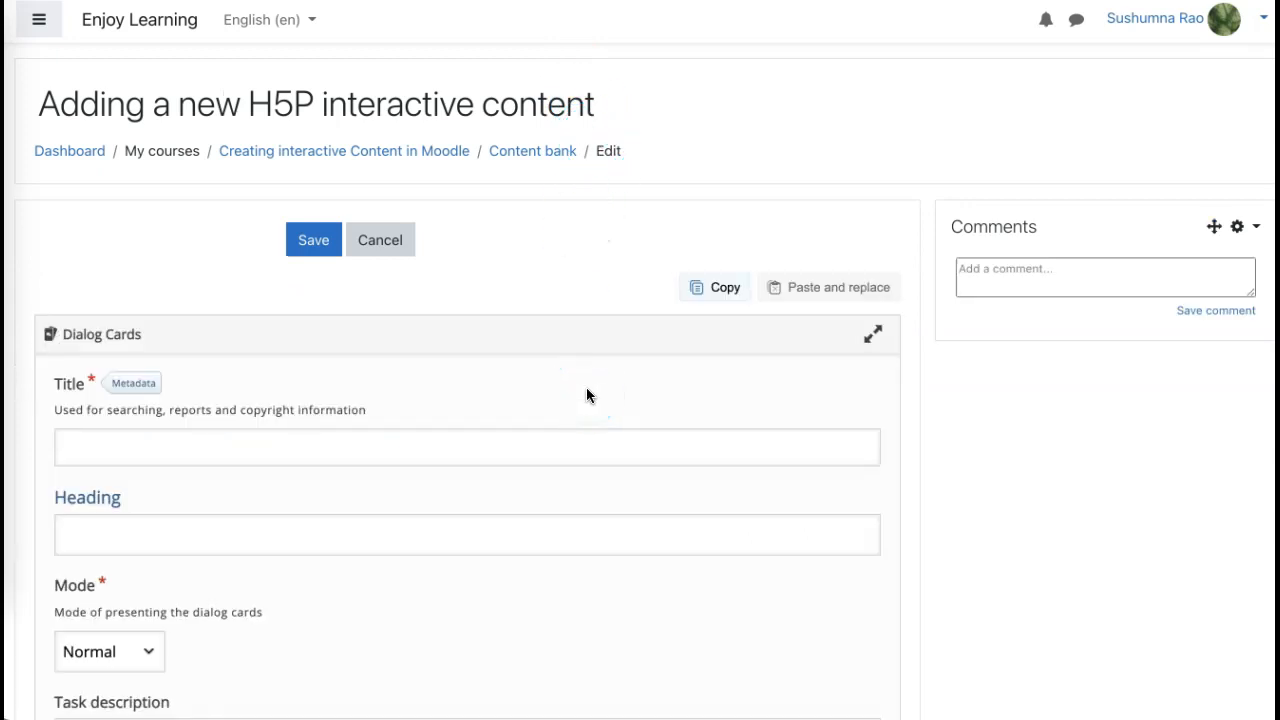
# - Title the Dialog Cards content "Indian Monuments"
pyautogui.click(206, 431)
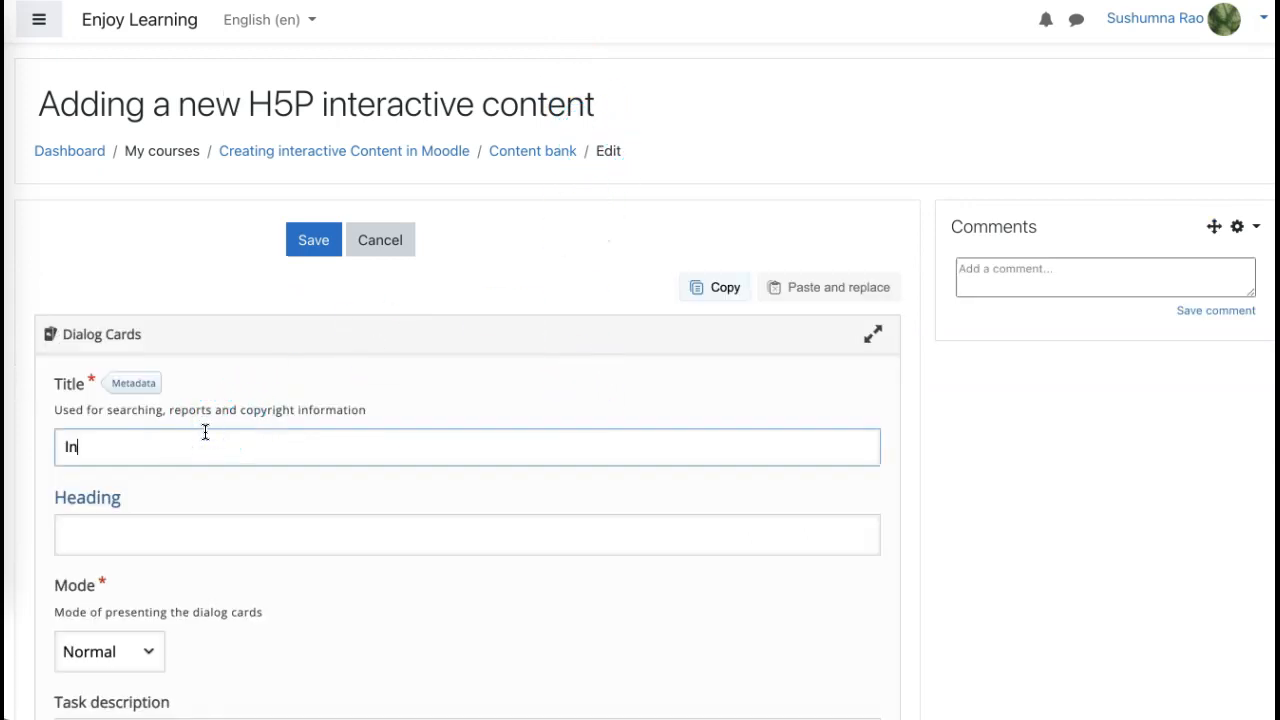
pyautogui.write('Indian Monuments')
pyautogui.scroll(-3, 301, 526)
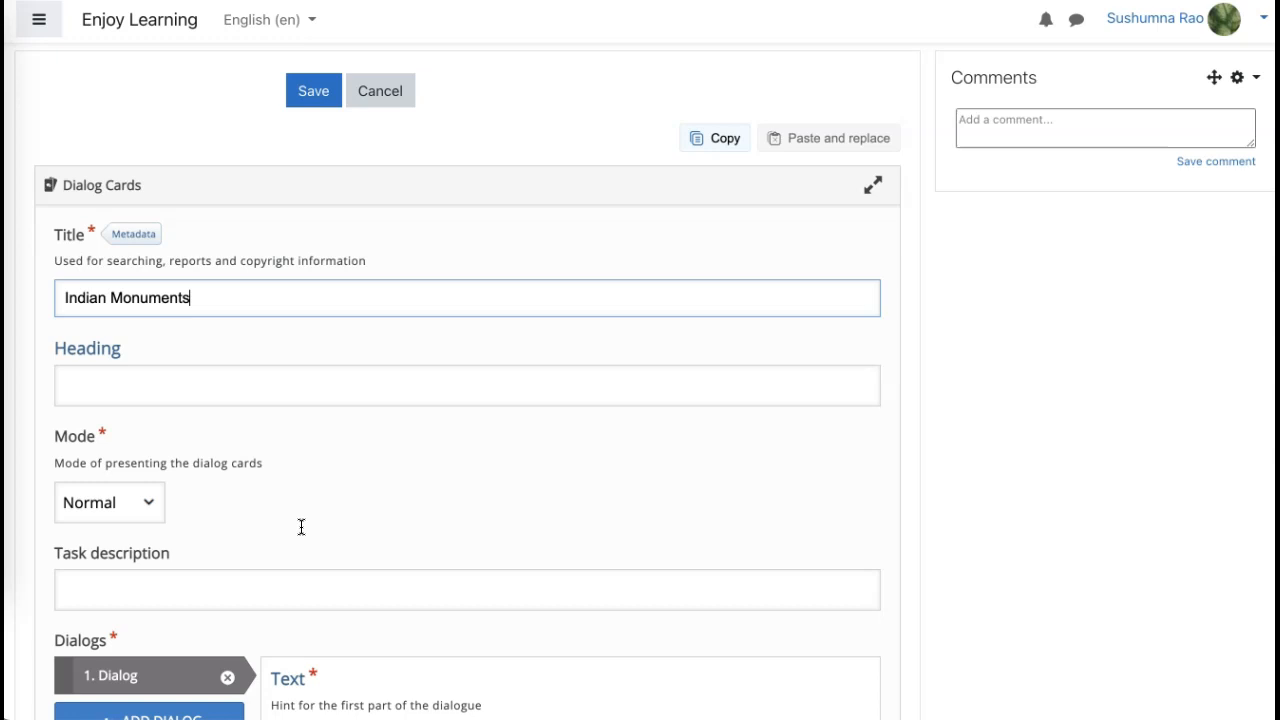
# - Examine the Heading and Mode settings of the Dialog Cards form
pyautogui.scroll(-2, 301, 526)
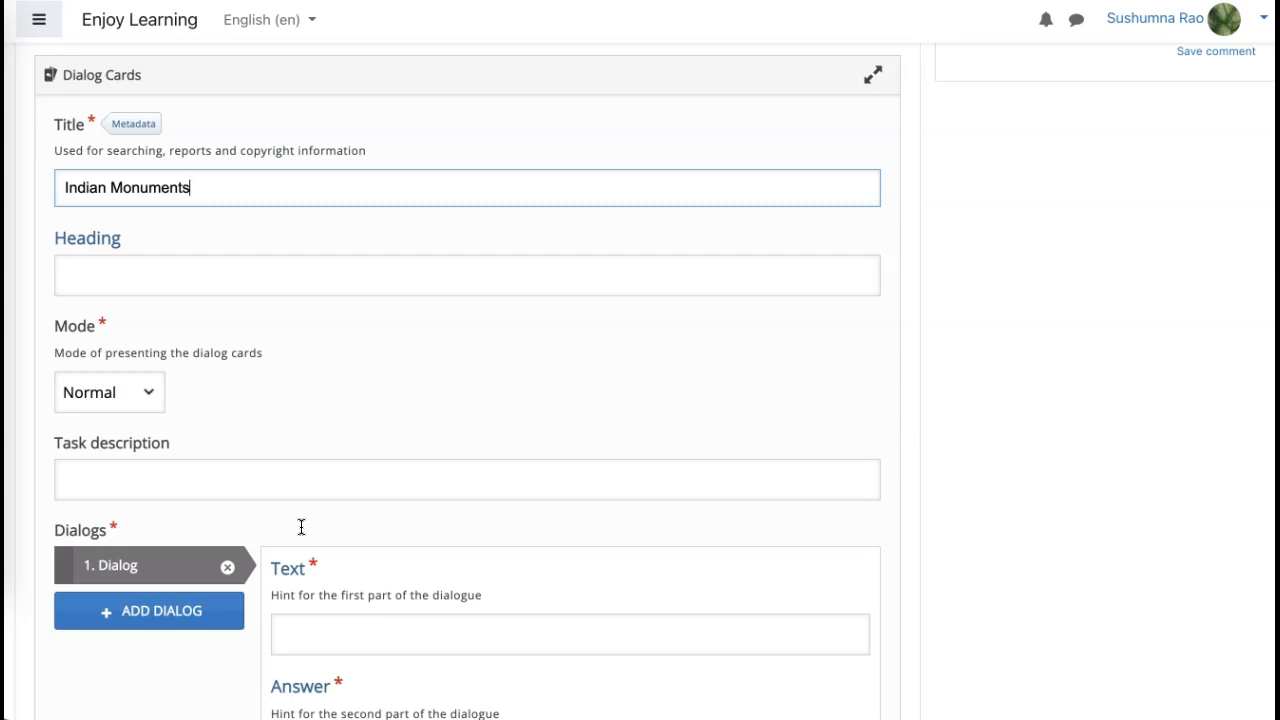
pyautogui.scroll(-1, 301, 527)
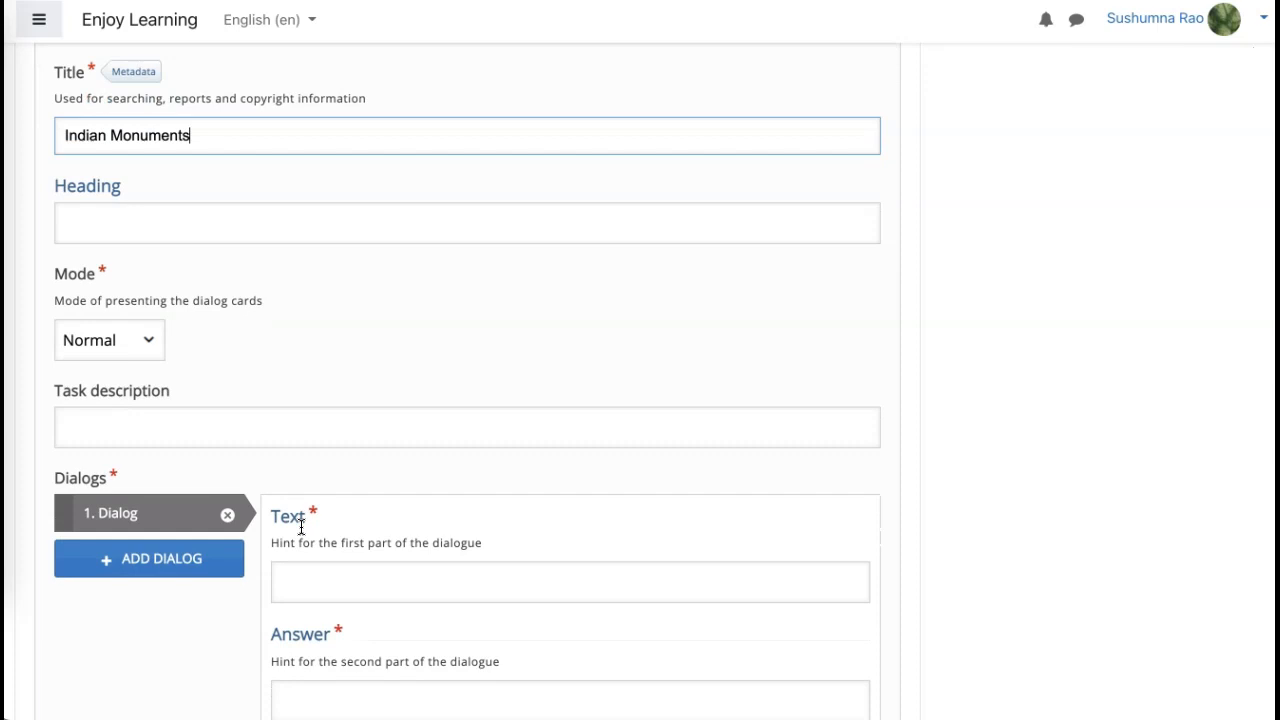
pyautogui.click(203, 246)
pyautogui.click(207, 288)
pyautogui.scroll(-2, 207, 288)
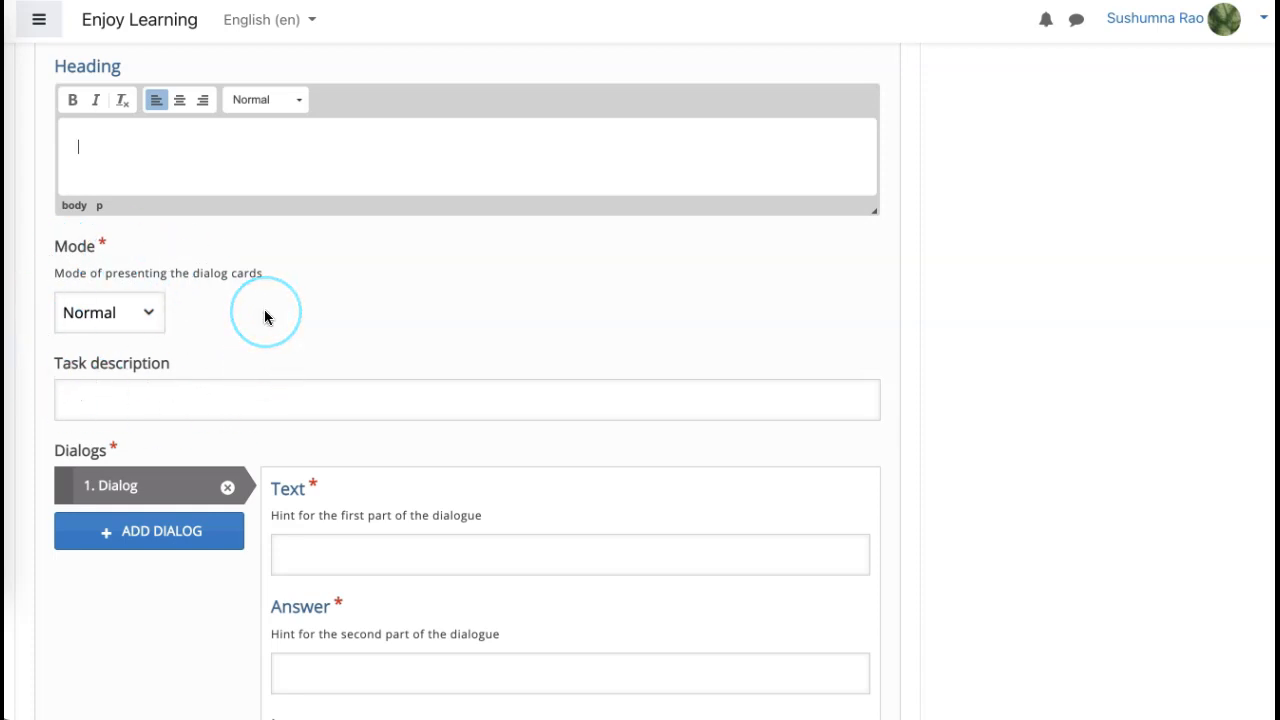
pyautogui.scroll(-1, 266, 314)
pyautogui.click(155, 273)
pyautogui.click(208, 268)
# - Enter the task description "Click on Turn to see the monument name and the city it is located."
pyautogui.click(191, 366)
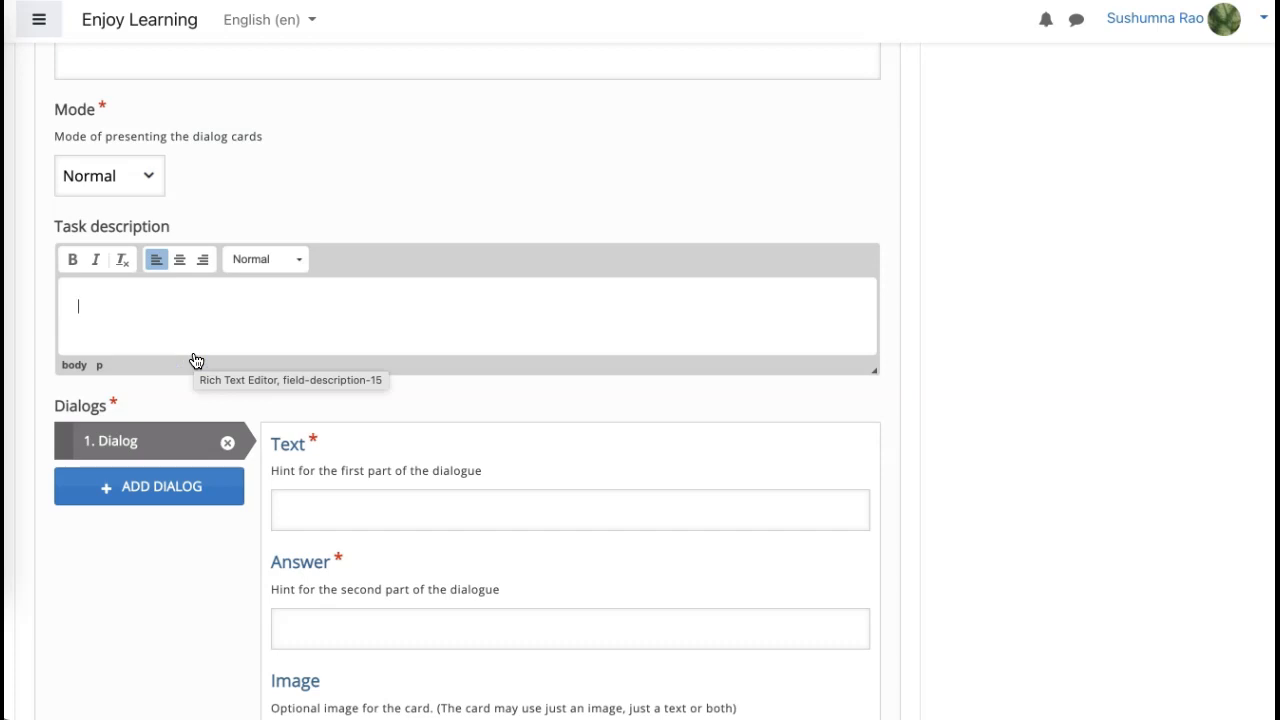
pyautogui.write('Click on Turn to see d')
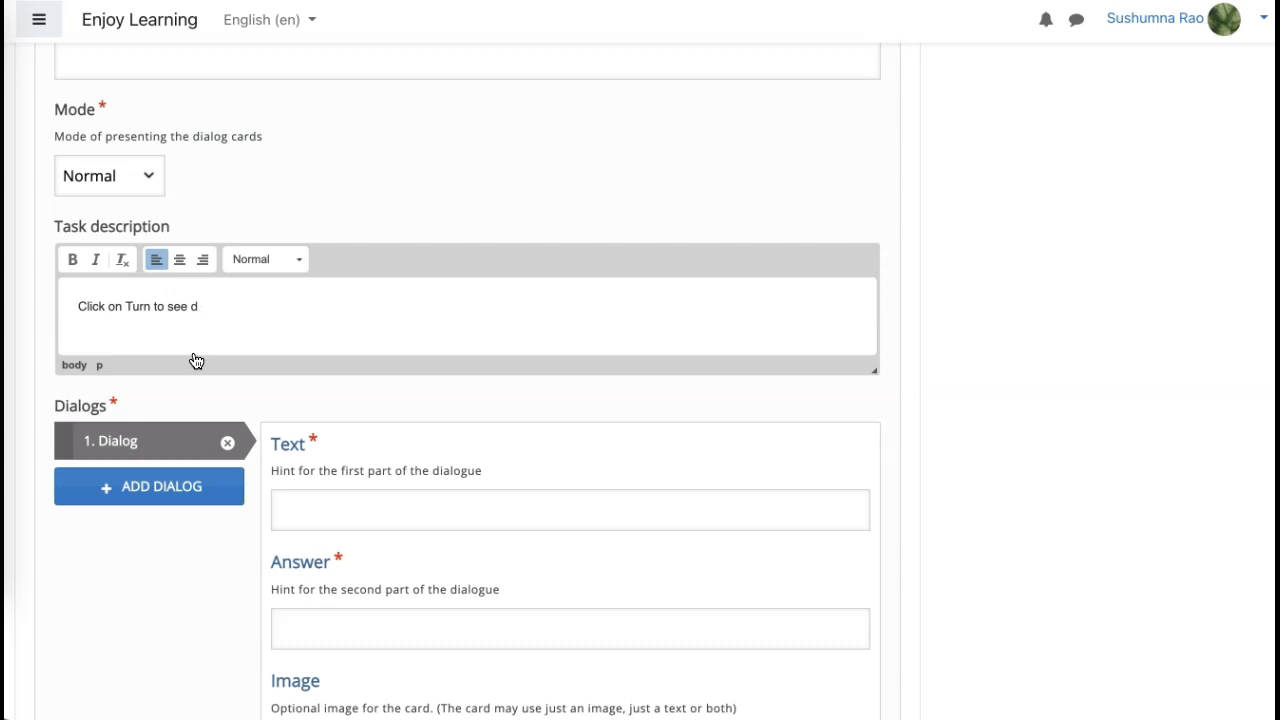
pyautogui.write('see the monument name ')
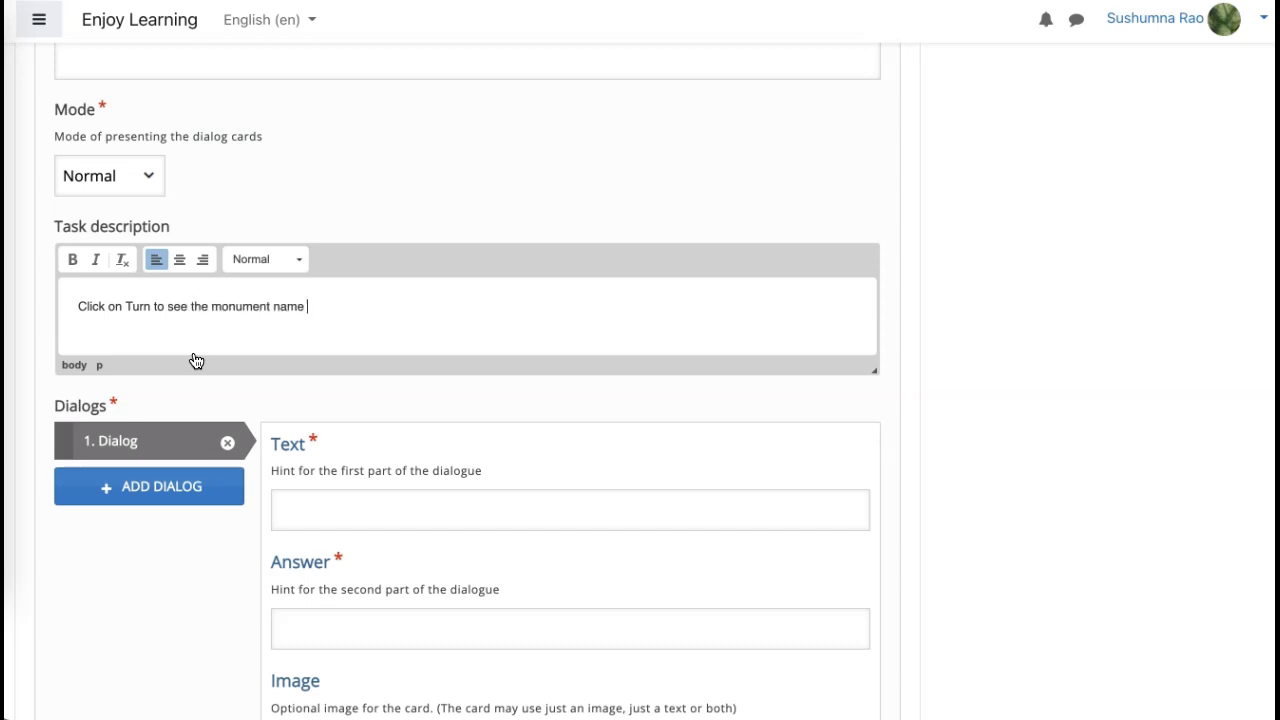
pyautogui.write('and the ')
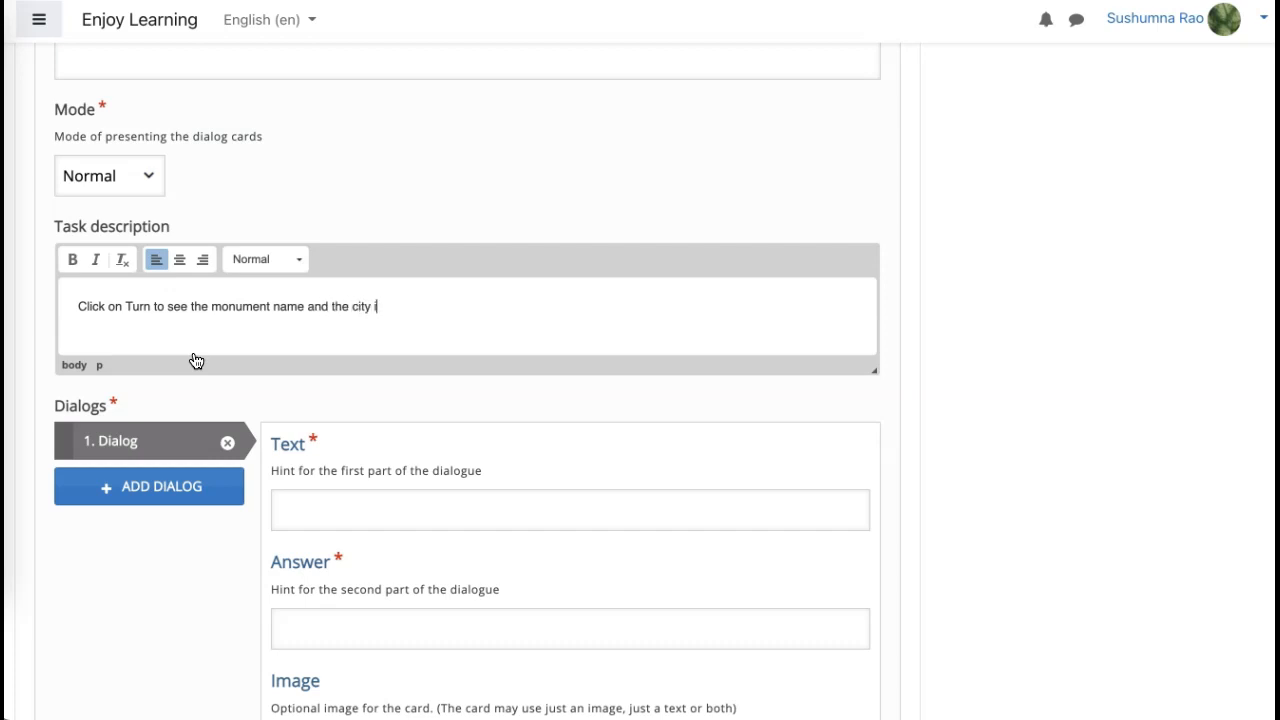
pyautogui.write('city it is located')
pyautogui.click(284, 409)
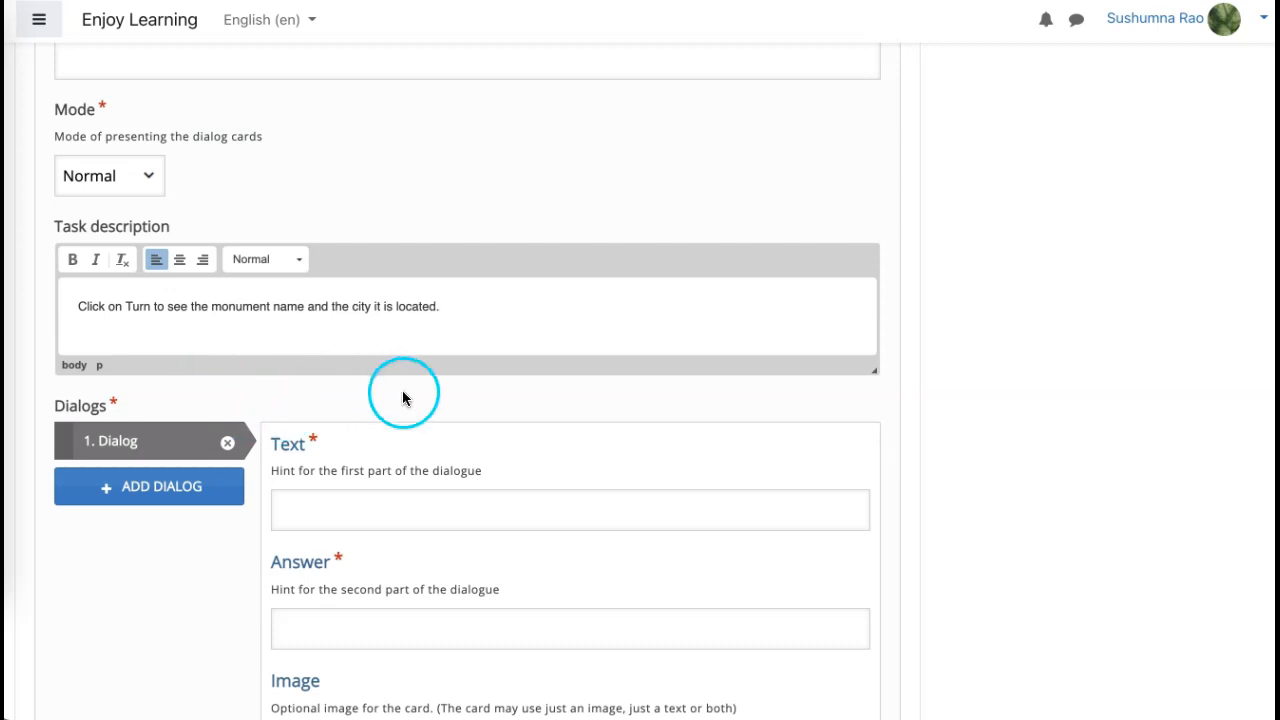
# - Examine the first dialog's text, answer, image, alternative text, audio and tips fields, and the settings sections below them
pyautogui.scroll(-1, 408, 366)
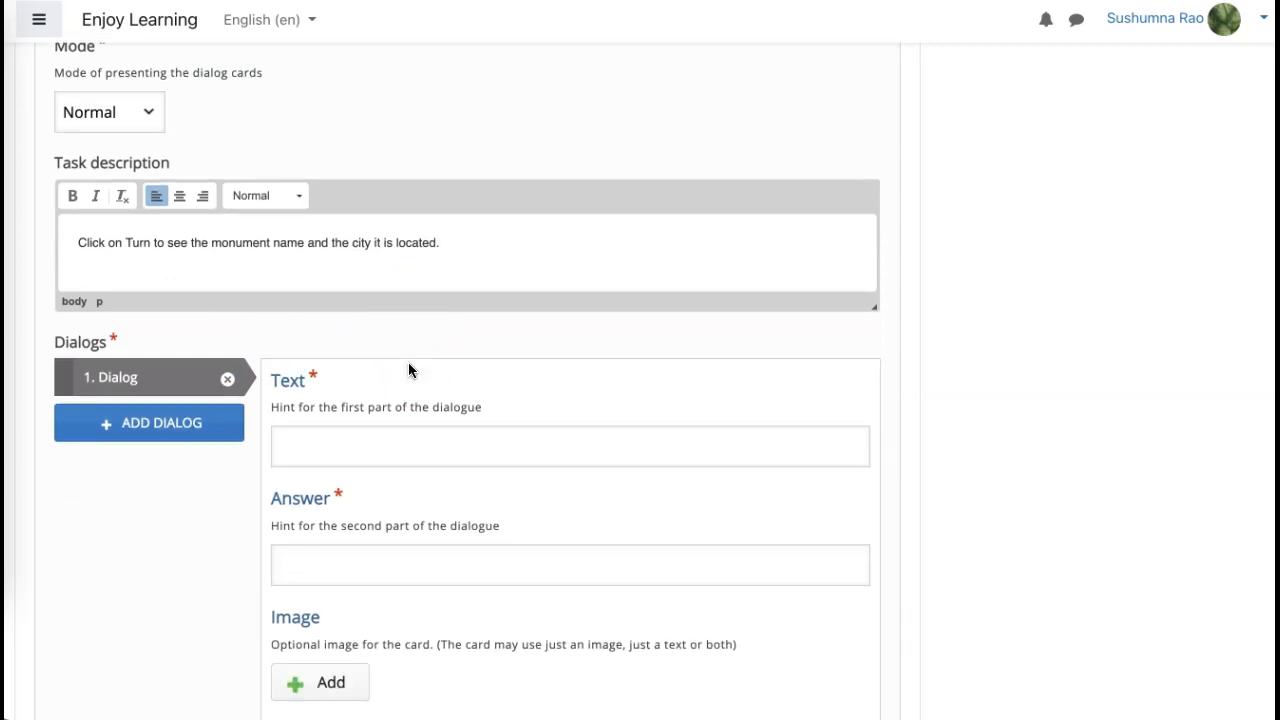
pyautogui.scroll(-4, 408, 366)
pyautogui.click(222, 138)
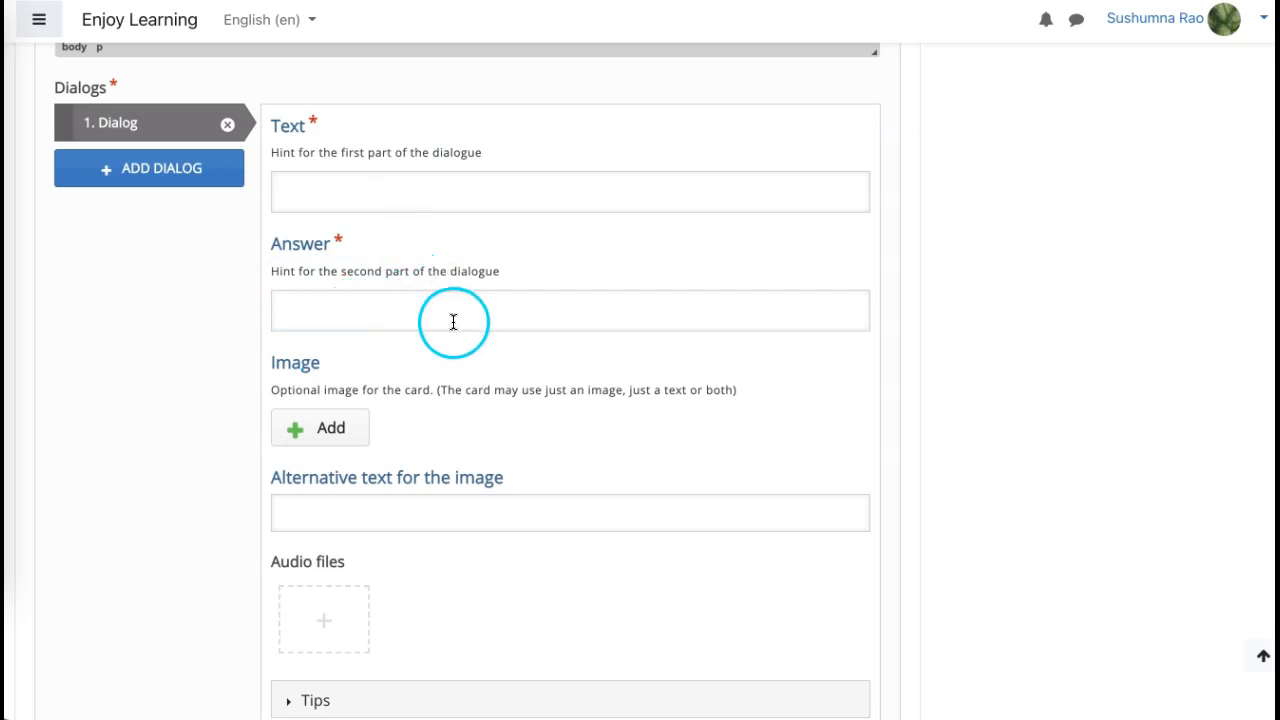
pyautogui.click(343, 318)
pyautogui.scroll(-2, 460, 420)
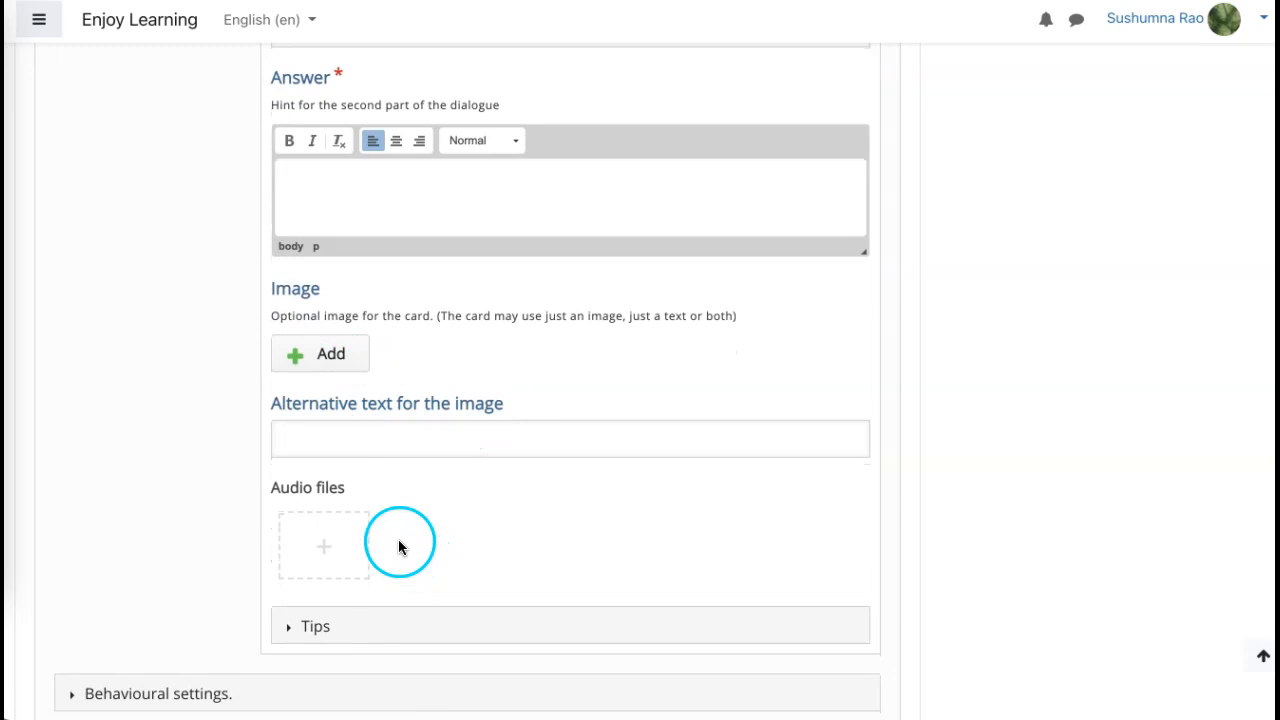
pyautogui.scroll(-1, 400, 545)
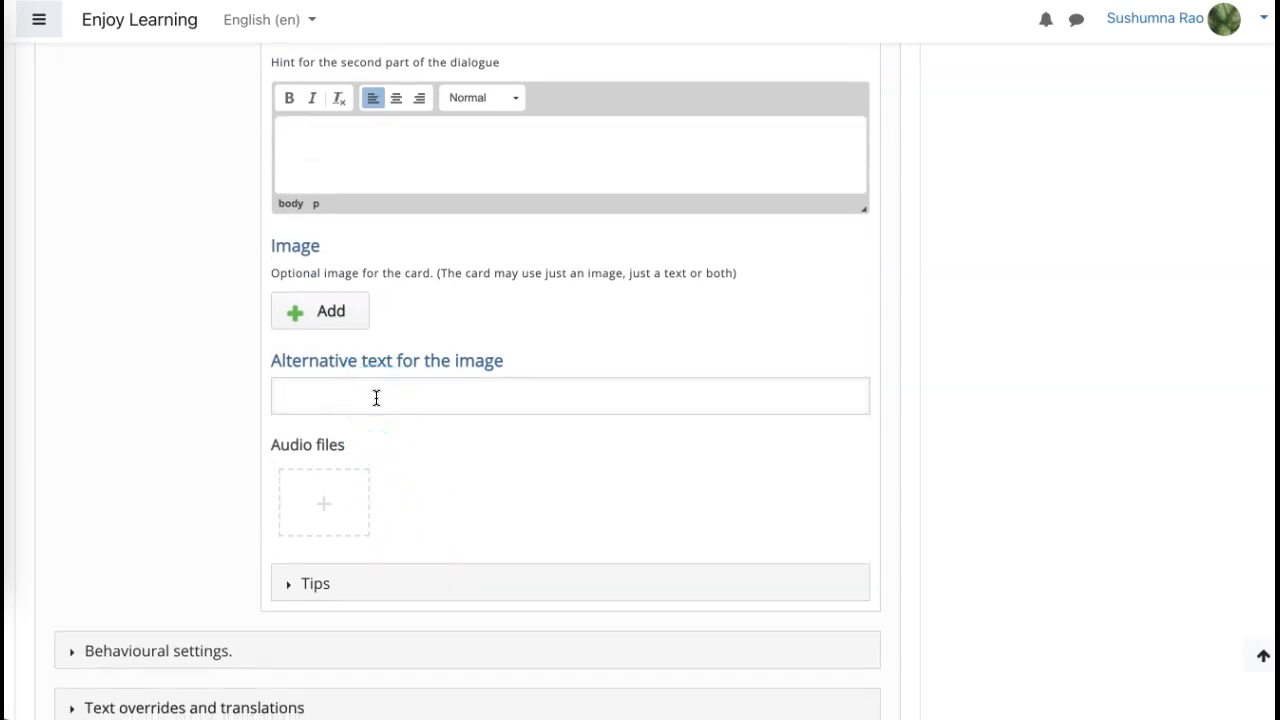
pyautogui.scroll(-2, 395, 390)
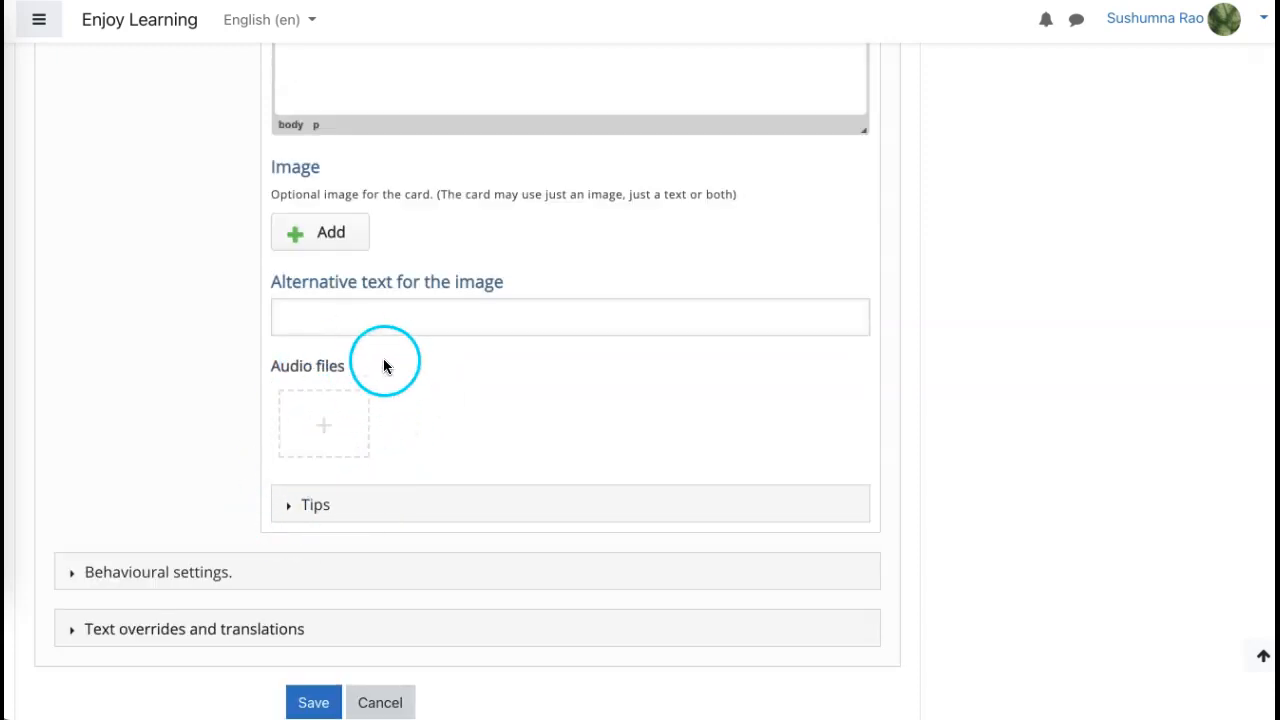
pyautogui.scroll(4, 387, 360)
pyautogui.scroll(3, 388, 360)
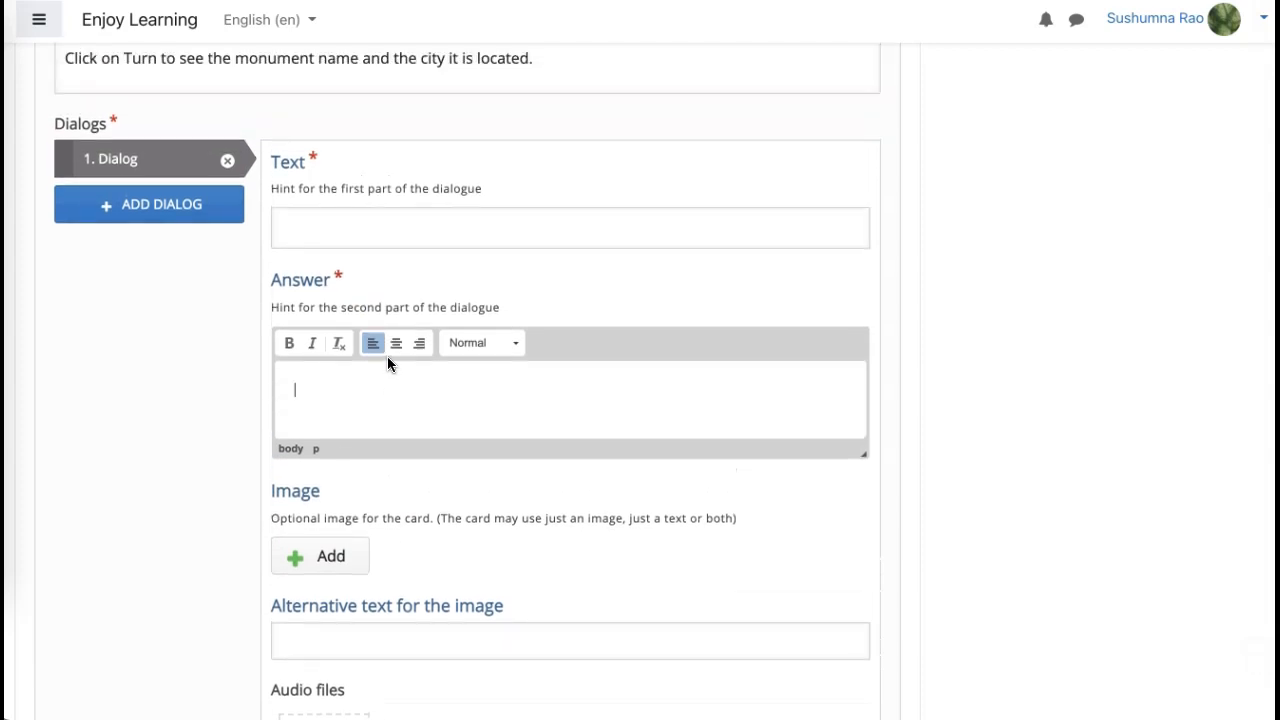
# - Fill the first dialog's Text with "A massive arch built by Mohammed Quli Qutab Shah", copying the description from the notes file
pyautogui.click(355, 227)
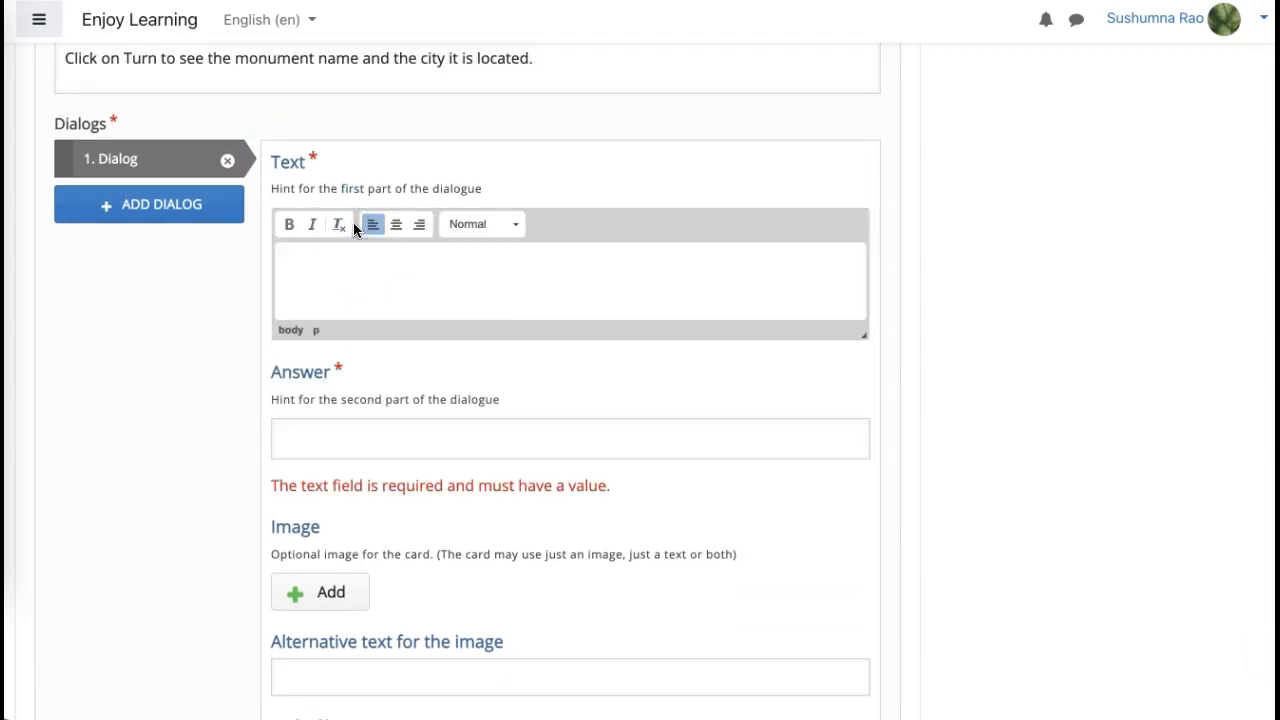
pyautogui.click(4, 433)
pyautogui.scroll(1, 238, 41)
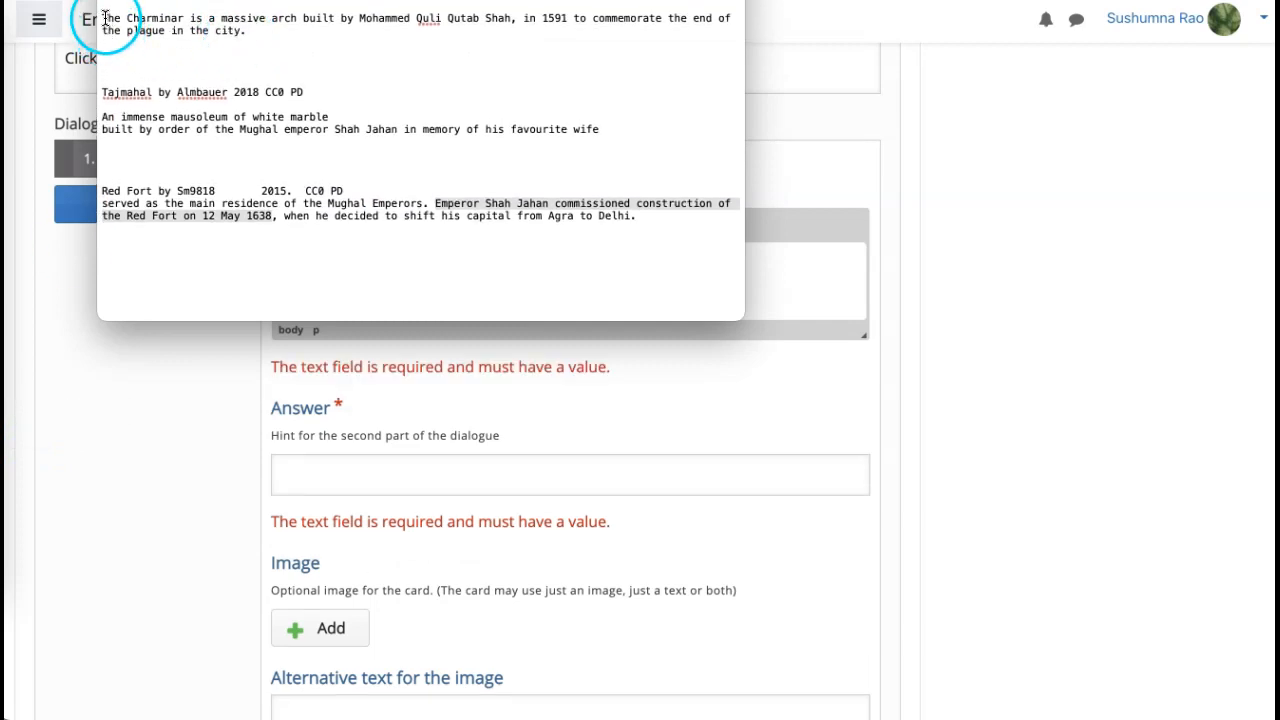
pyautogui.moveTo(208, 18); pyautogui.dragTo(510, 12)
pyautogui.press('super+c')
pyautogui.click(465, 329)
pyautogui.click(393, 283)
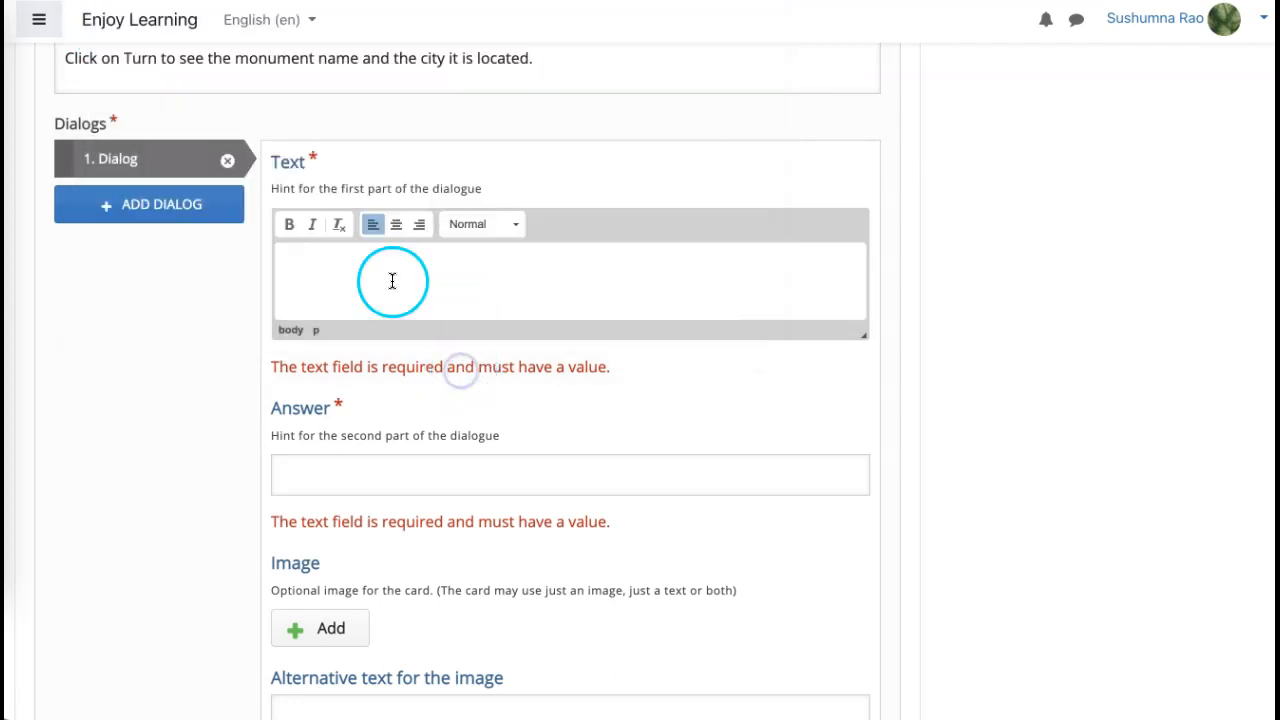
pyautogui.press('super+v')
pyautogui.doubleClick(296, 271)
pyautogui.write('A')
# - Enter "Charminar - Located in Hyderbad" as the first dialog's answer
pyautogui.click(407, 478)
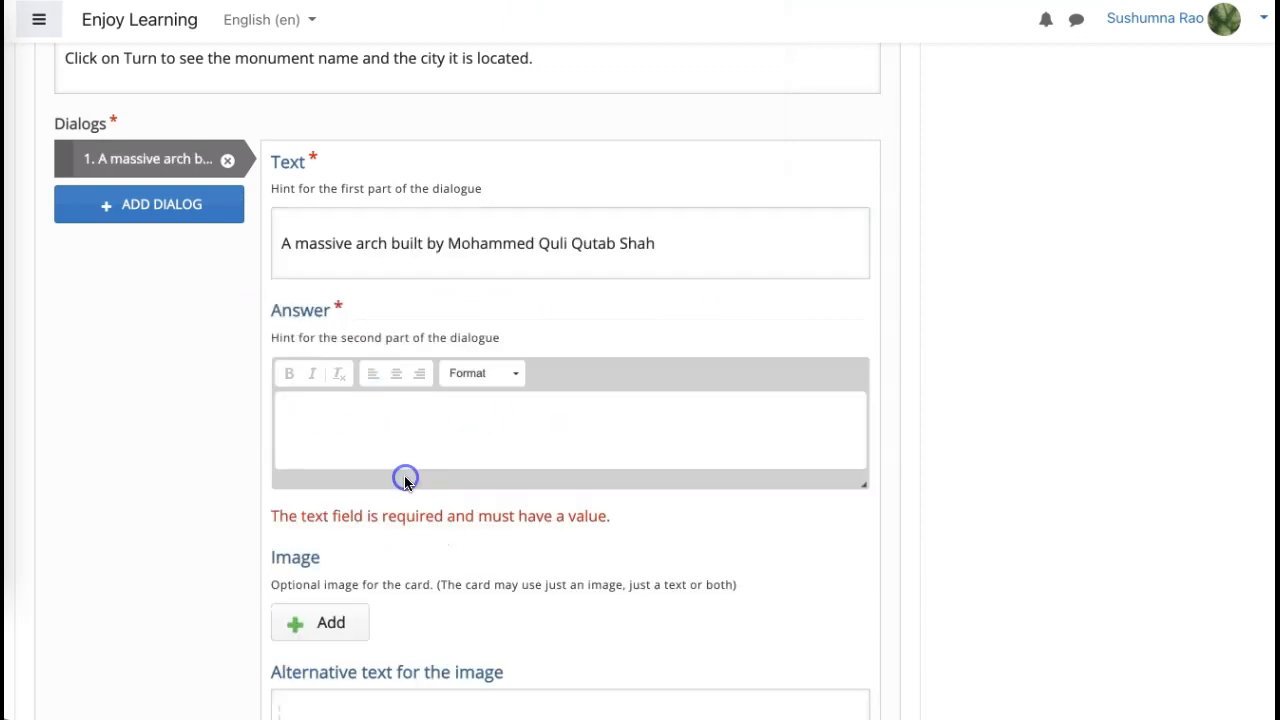
pyautogui.write('Ch')
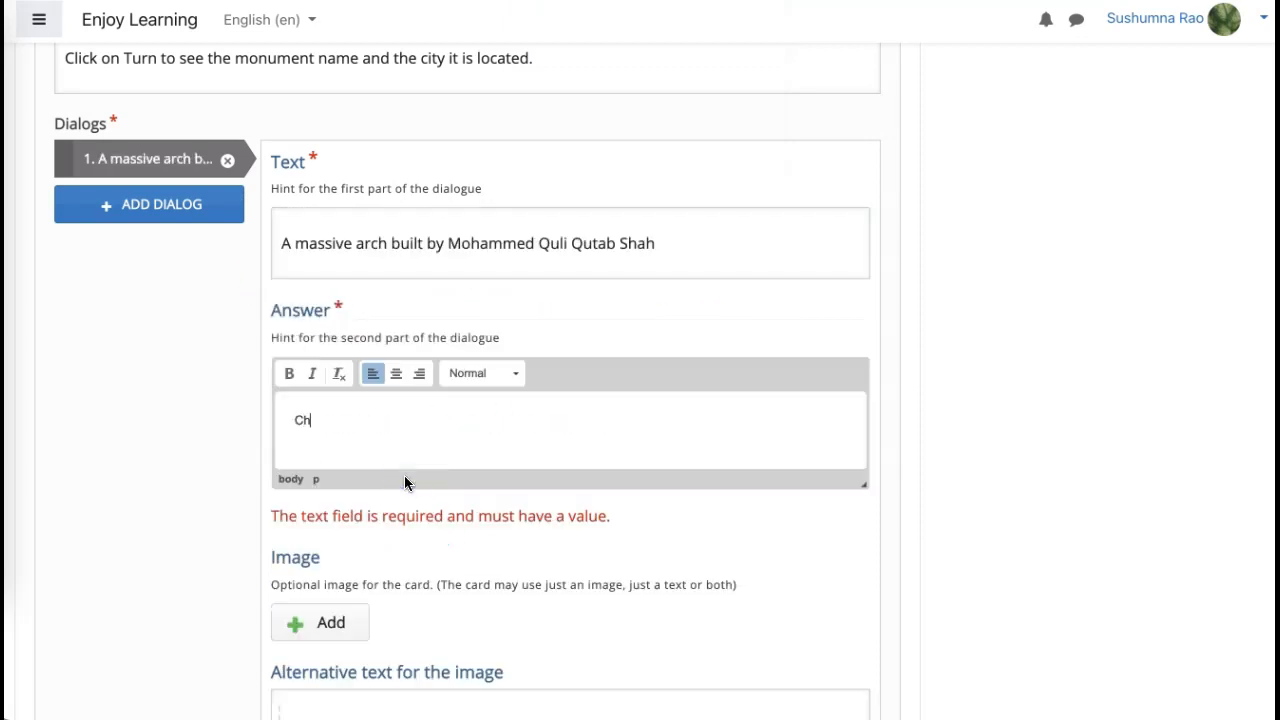
pyautogui.write('arminar - Located in Hyderbad')
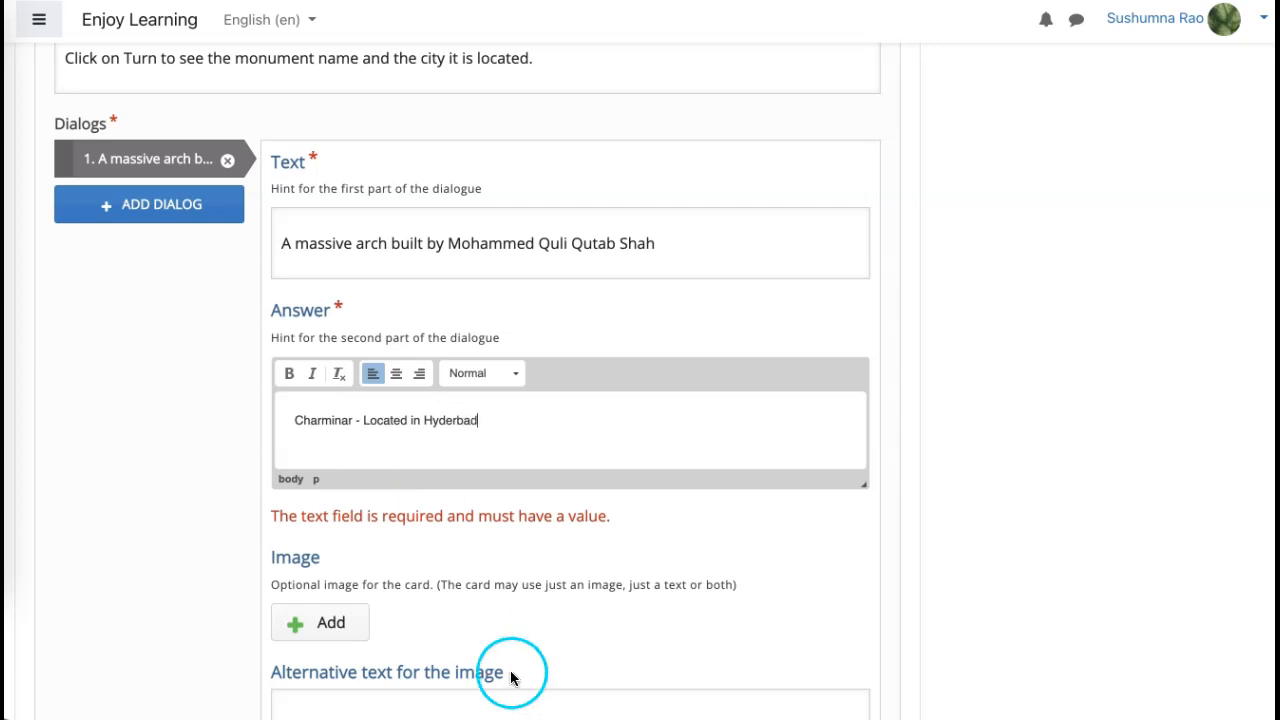
pyautogui.scroll(-1, 514, 677)
pyautogui.scroll(-1, 405, 458)
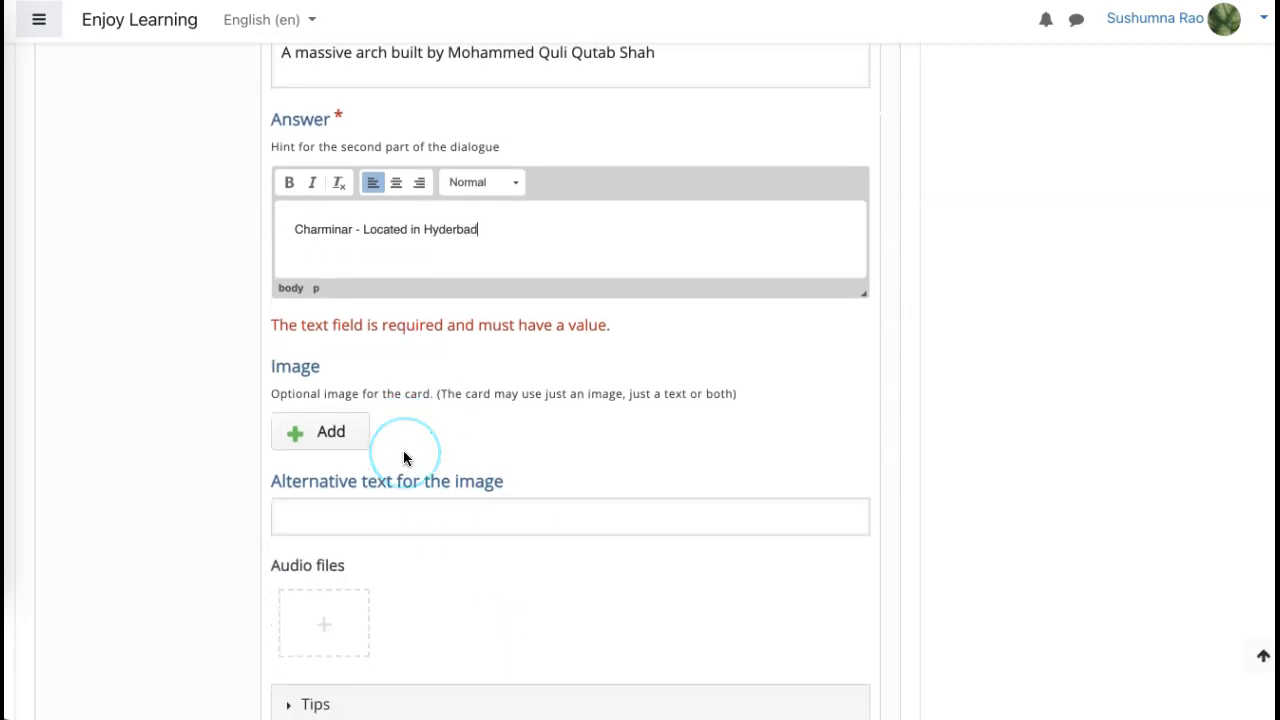
pyautogui.click(356, 440)
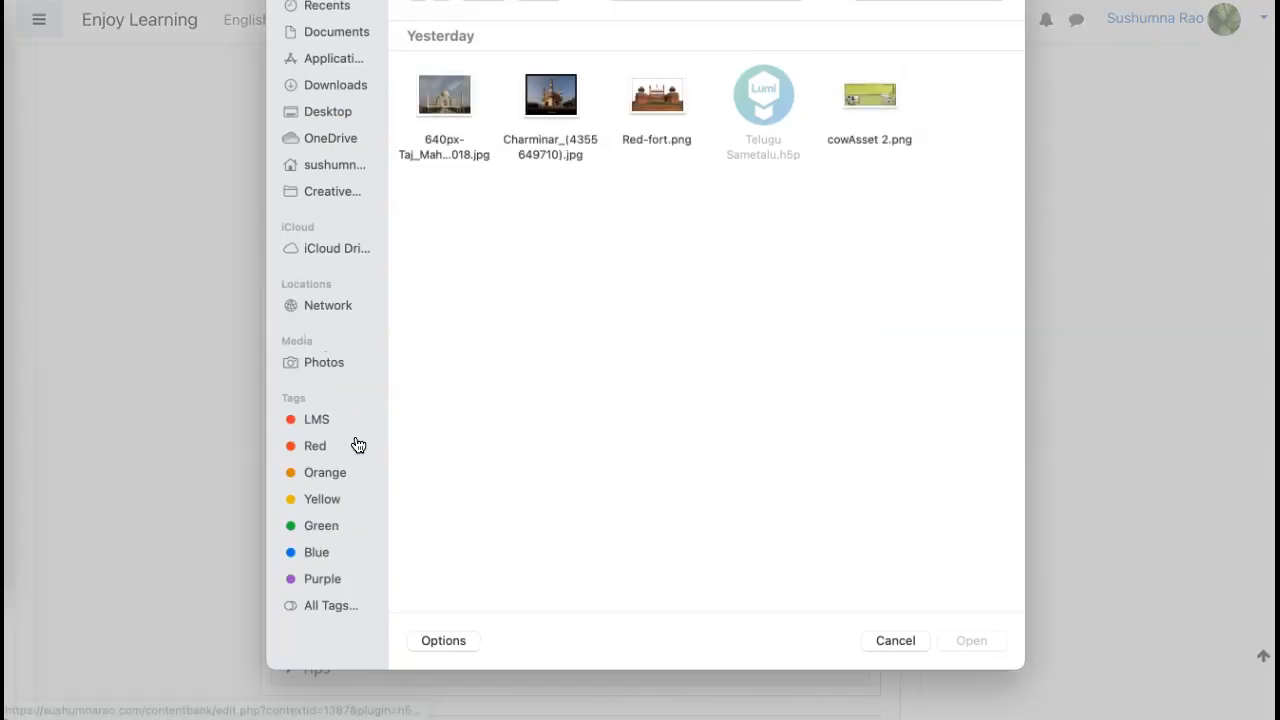
pyautogui.doubleClick(543, 106)
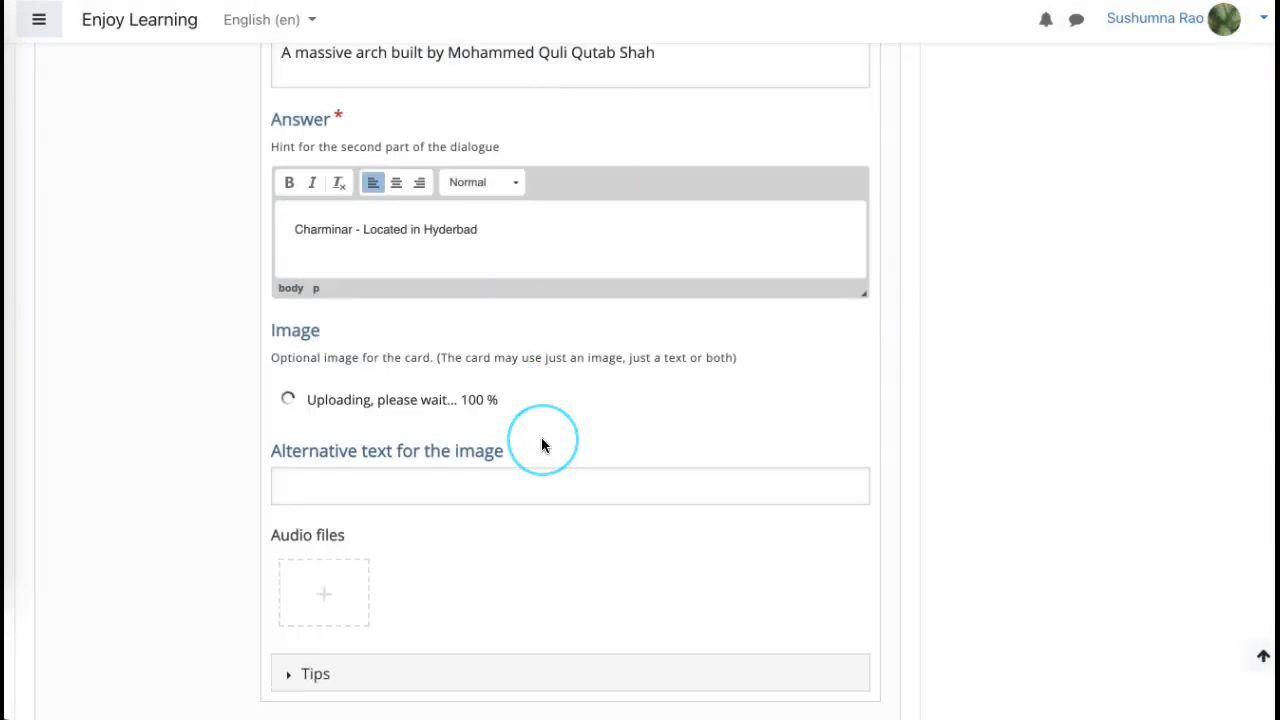
# - Give the Charminar image the copyright title "Charminar" and enter the author's name found on its Wikimedia Commons page
pyautogui.scroll(-1, 541, 438)
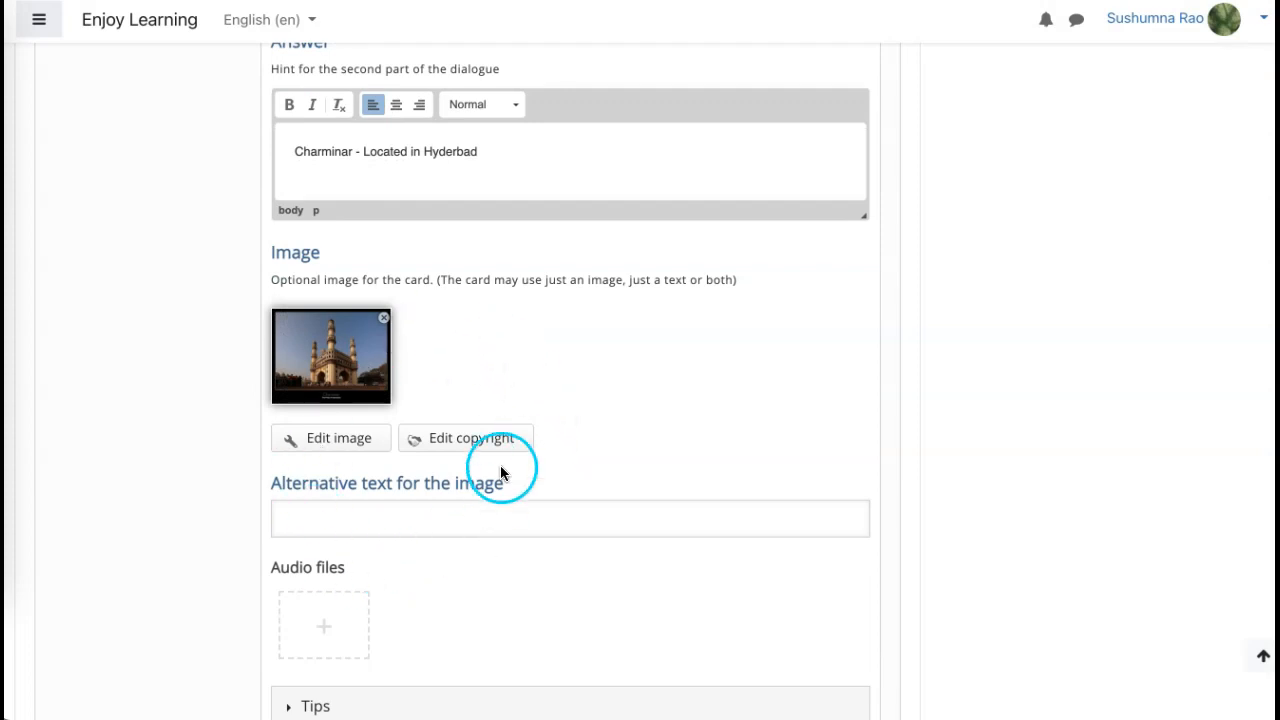
pyautogui.click(474, 447)
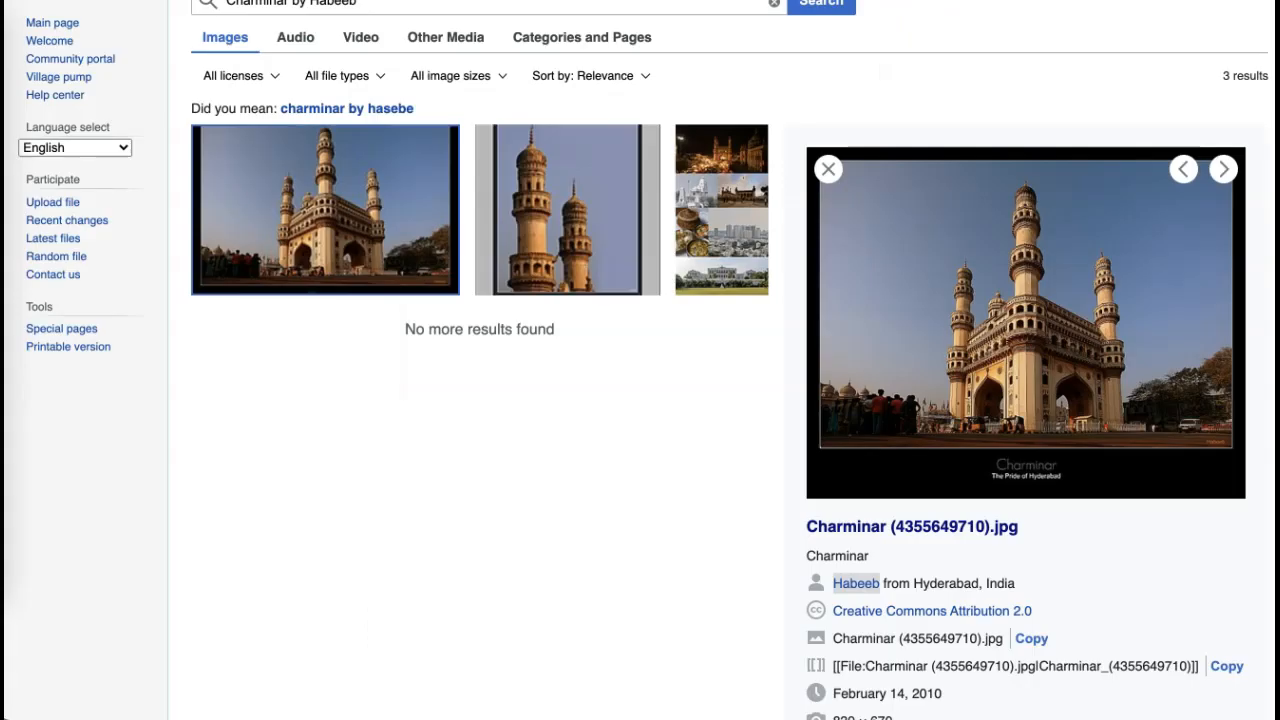
pyautogui.click(703, 350)
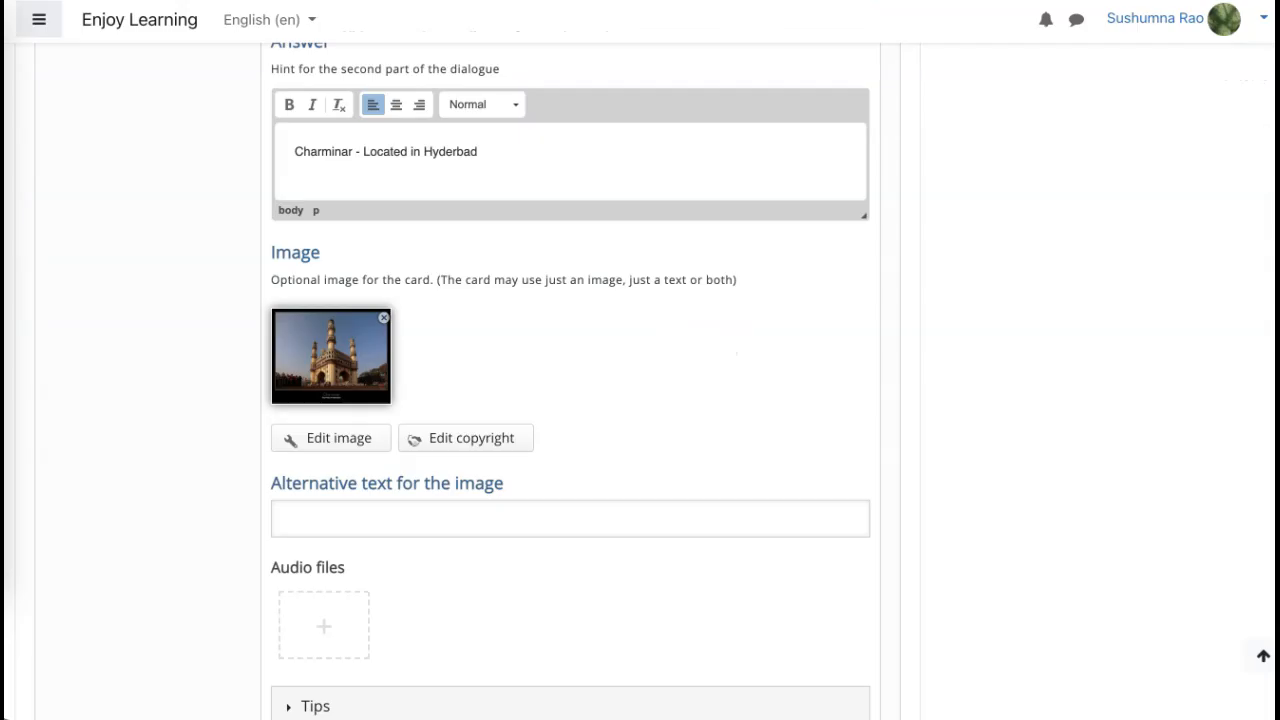
pyautogui.click(457, 396)
pyautogui.click(446, 446)
pyautogui.click(391, 420)
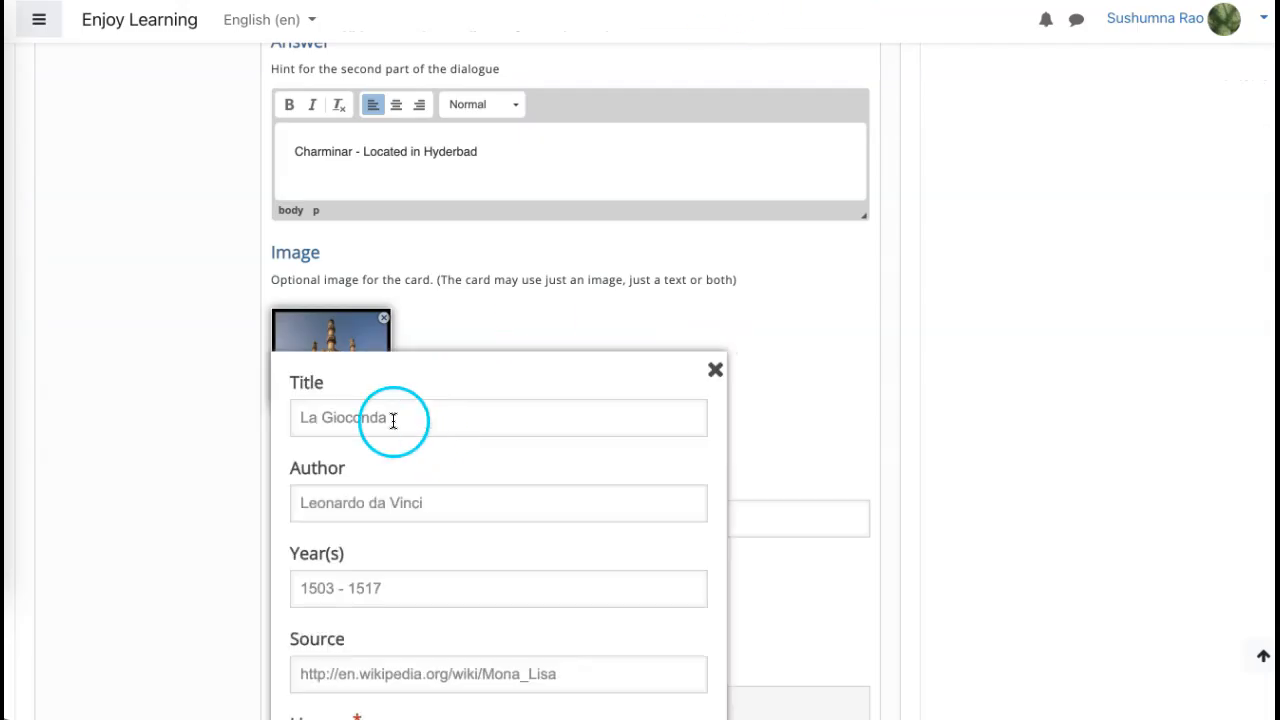
pyautogui.write('Char')
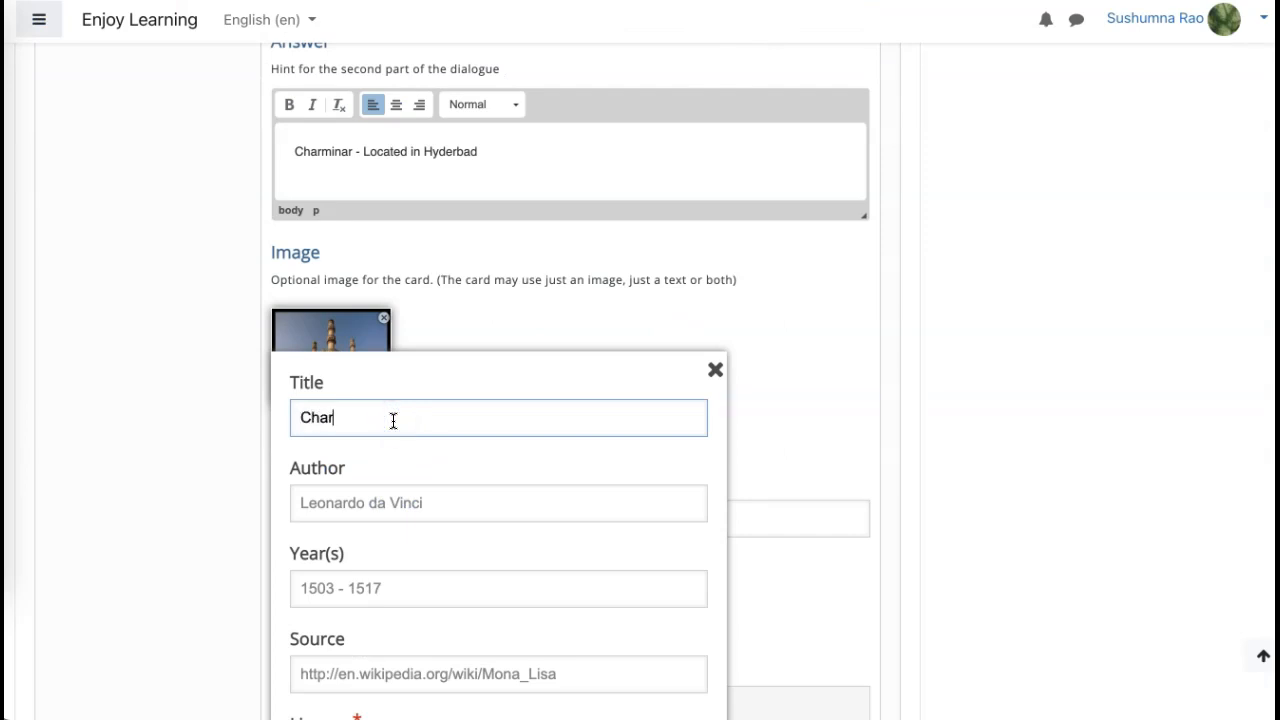
pyautogui.write('minar')
pyautogui.click(391, 501)
pyautogui.write('Habe')
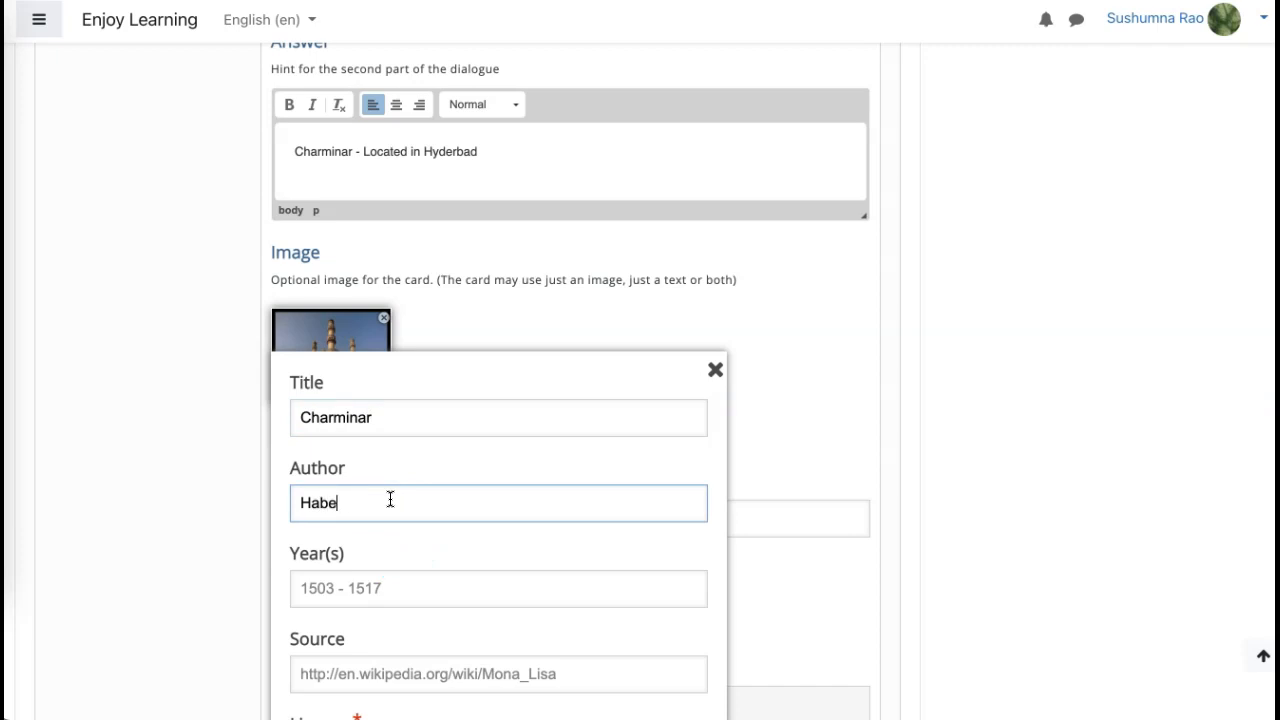
# - Complete the Charminar image's copyright details with its Wikimedia Commons search link as source and Public Domain as licence
pyautogui.scroll(-2, 389, 500)
pyautogui.click(389, 550)
pyautogui.hotkey('ctrl', 'v')
pyautogui.scroll(-2, 390, 552)
pyautogui.scroll(2, 390, 552)
pyautogui.scroll(-2, 390, 552)
pyautogui.click(388, 493)
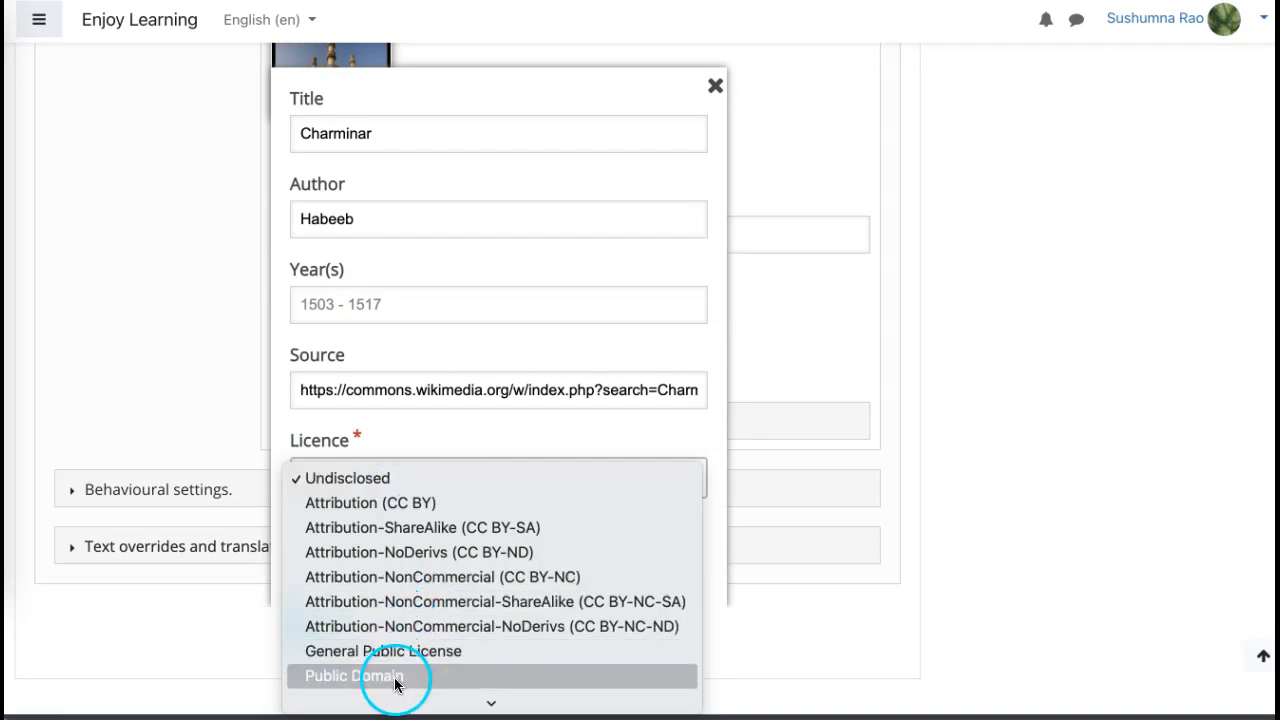
pyautogui.click(396, 680)
pyautogui.scroll(3, 571, 206)
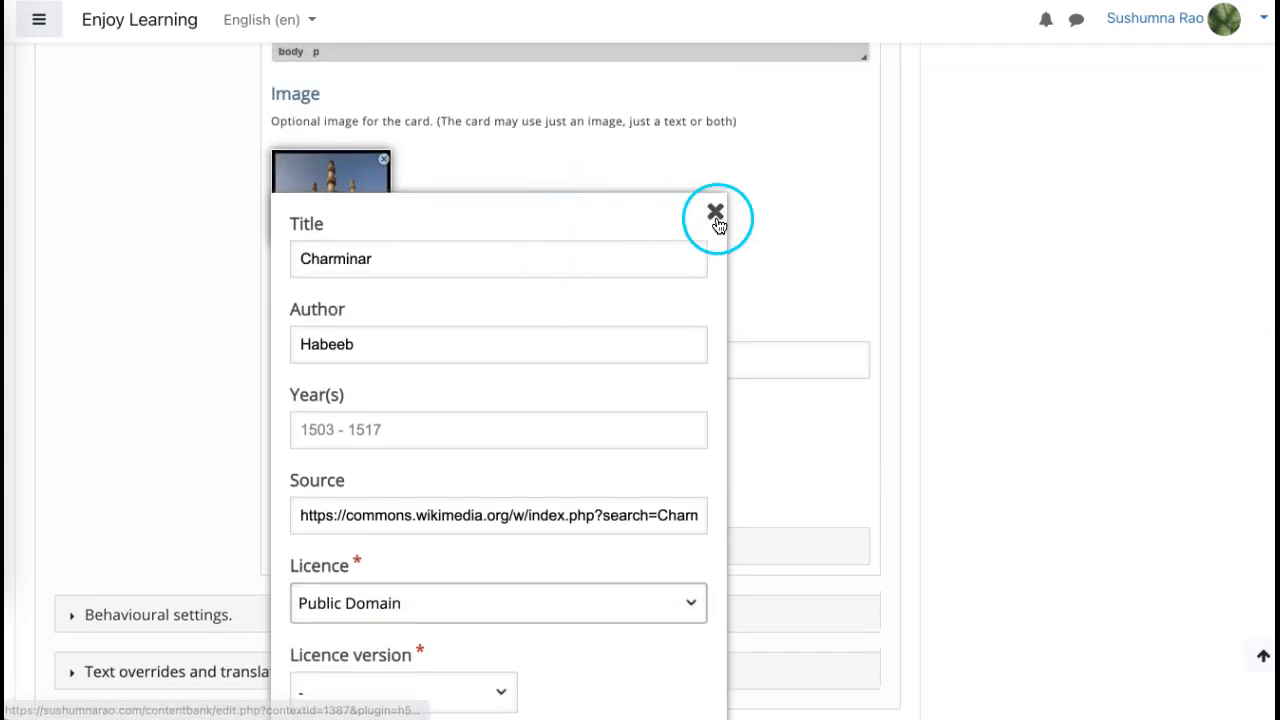
pyautogui.click(716, 218)
# - Set the alternative text of the first dialog's image to "Charminar"
pyautogui.scroll(1, 597, 262)
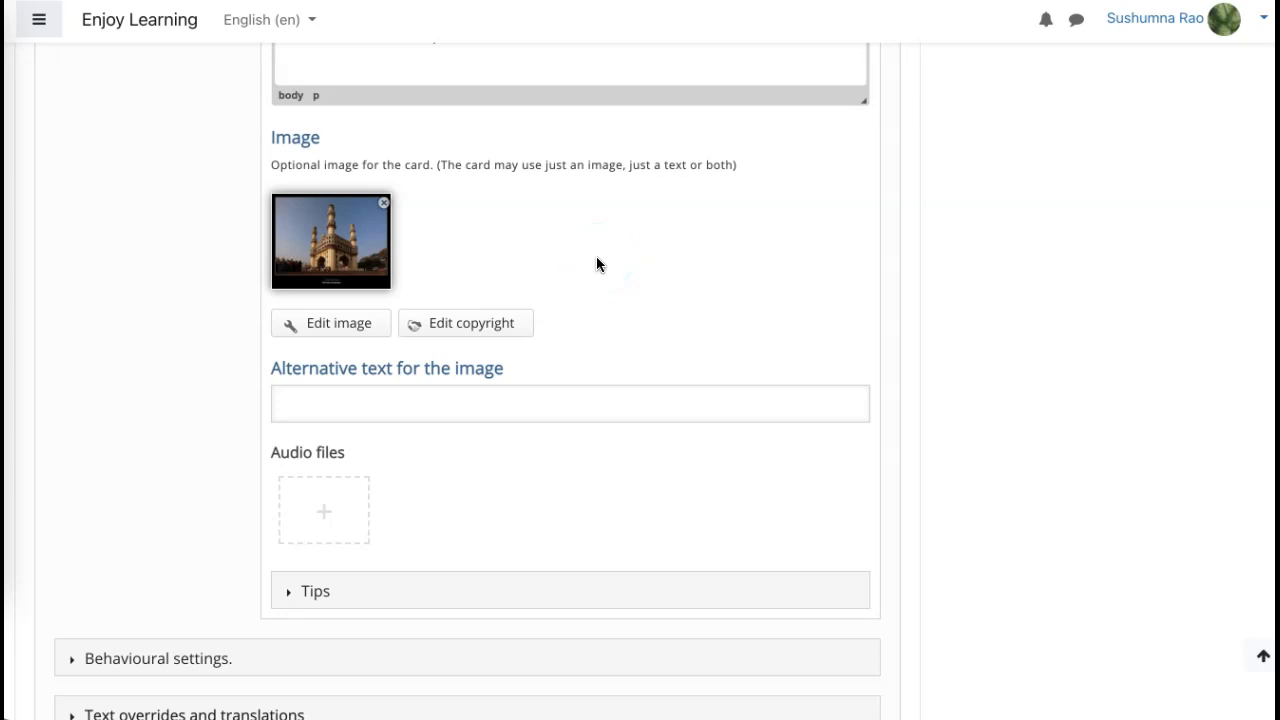
pyautogui.click(447, 393)
pyautogui.write('Charminar')
pyautogui.click(586, 482)
pyautogui.scroll(-3, 568, 488)
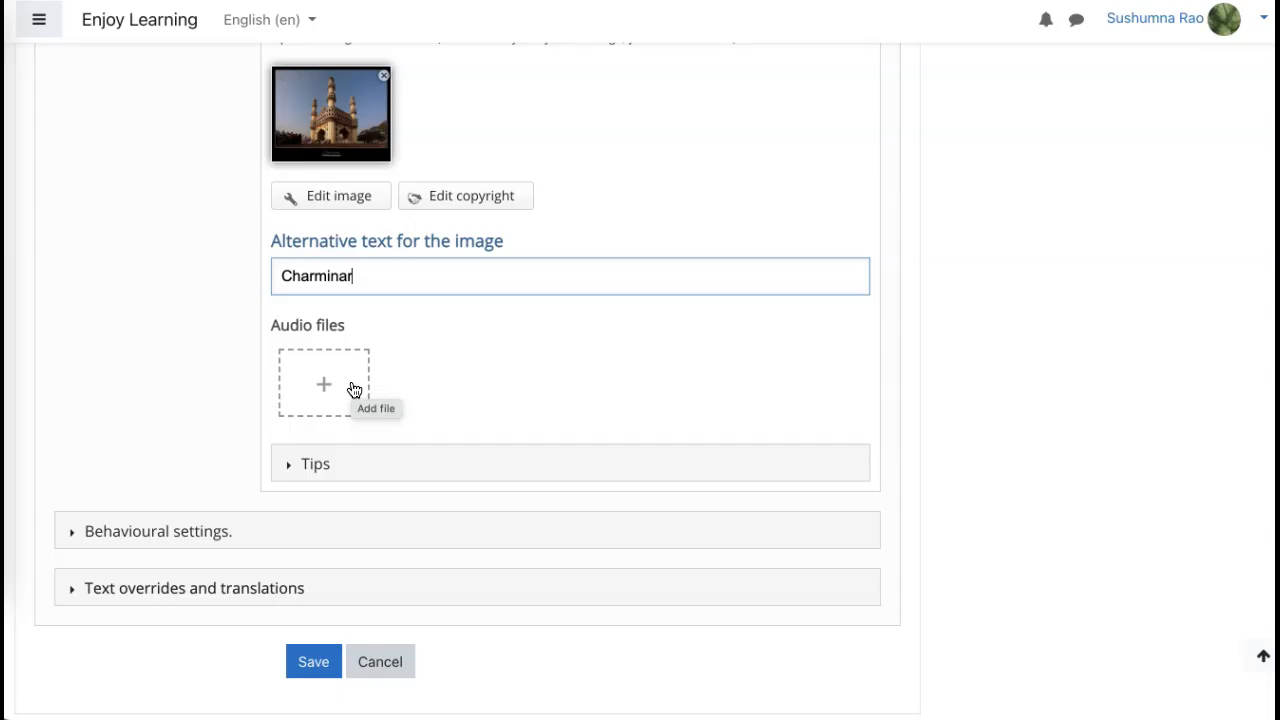
# - Check the upload and link options for adding audio to the first dialog, without adding a file
pyautogui.click(354, 389)
pyautogui.click(362, 463)
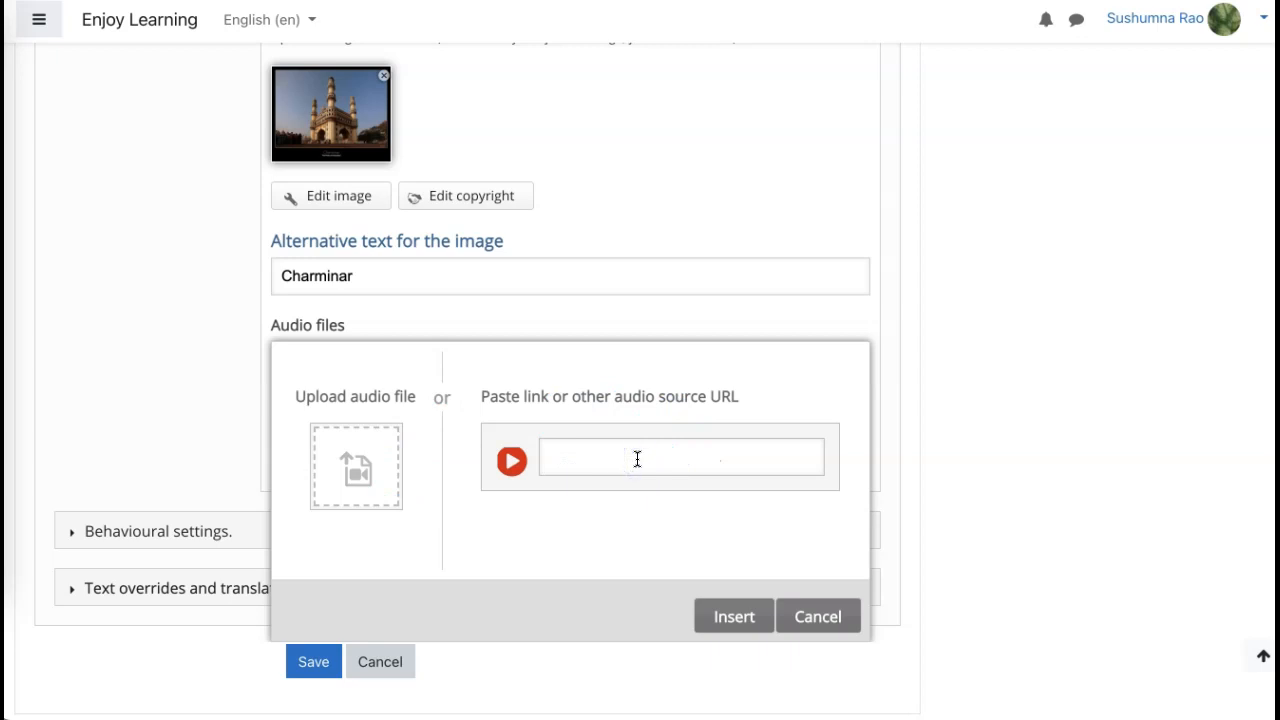
pyautogui.click(801, 614)
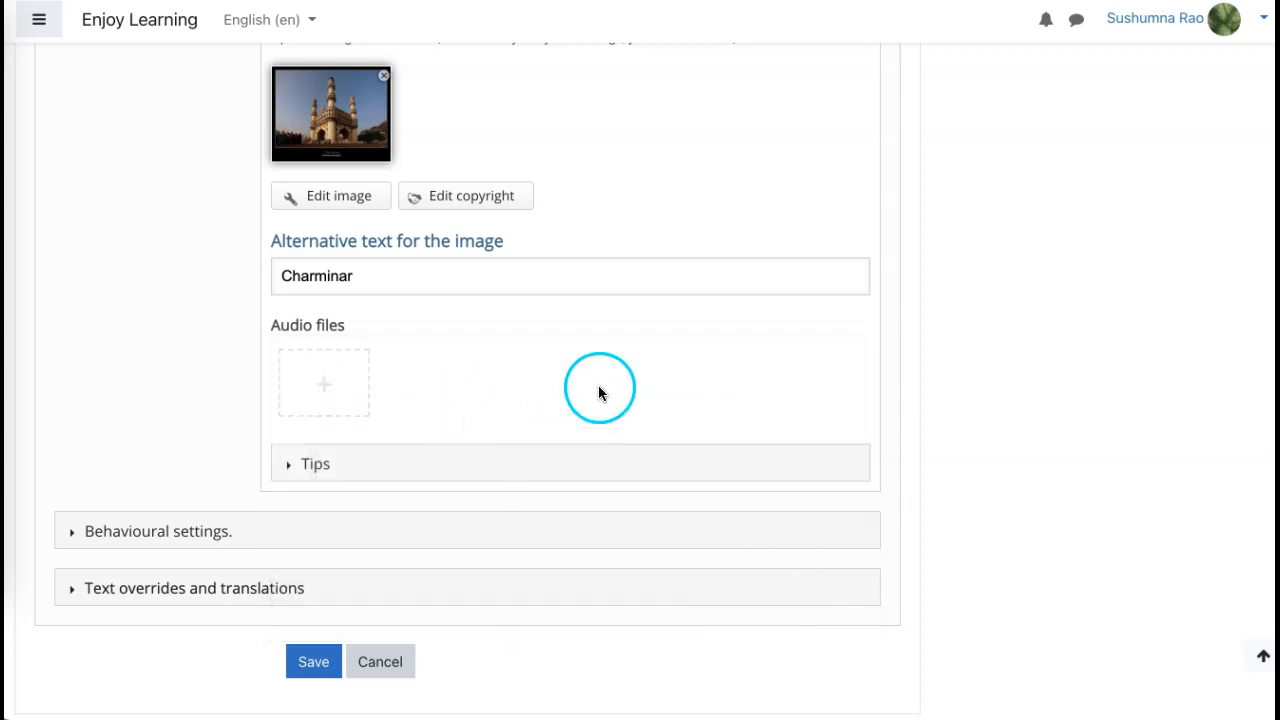
# - Add a second dialog after the Charminar card
pyautogui.scroll(5, 485, 333)
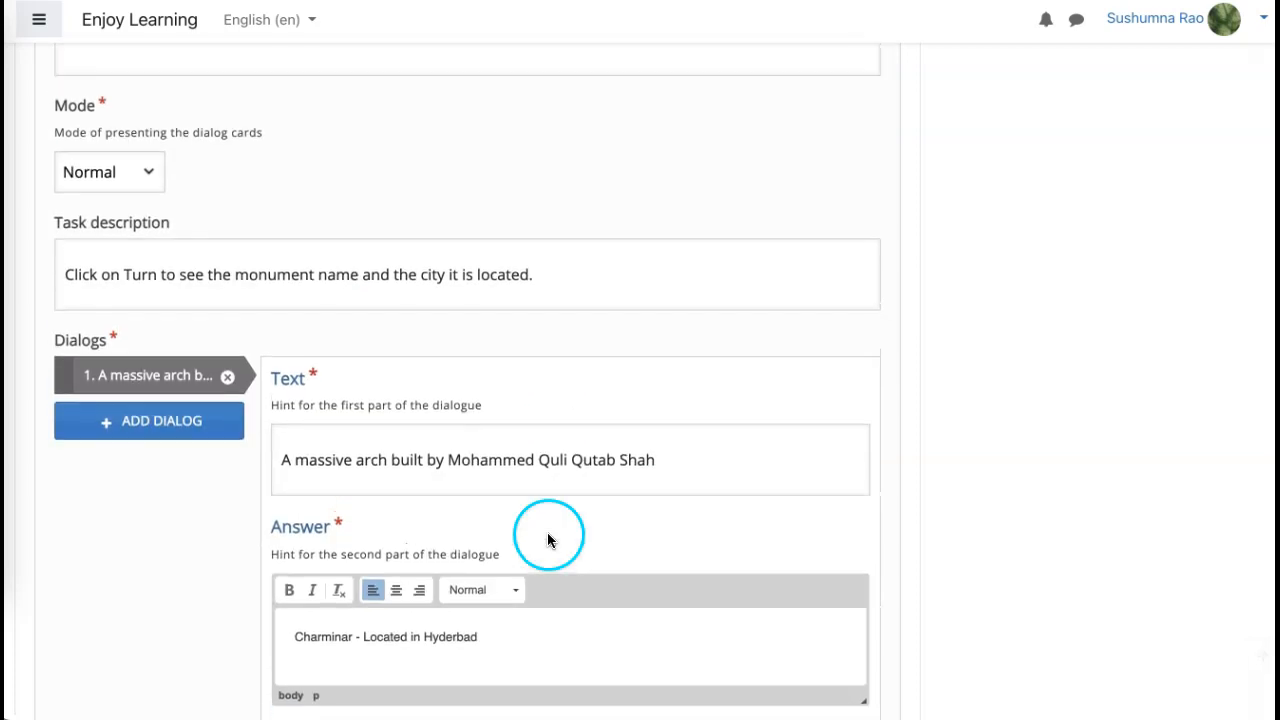
pyautogui.scroll(-2, 218, 499)
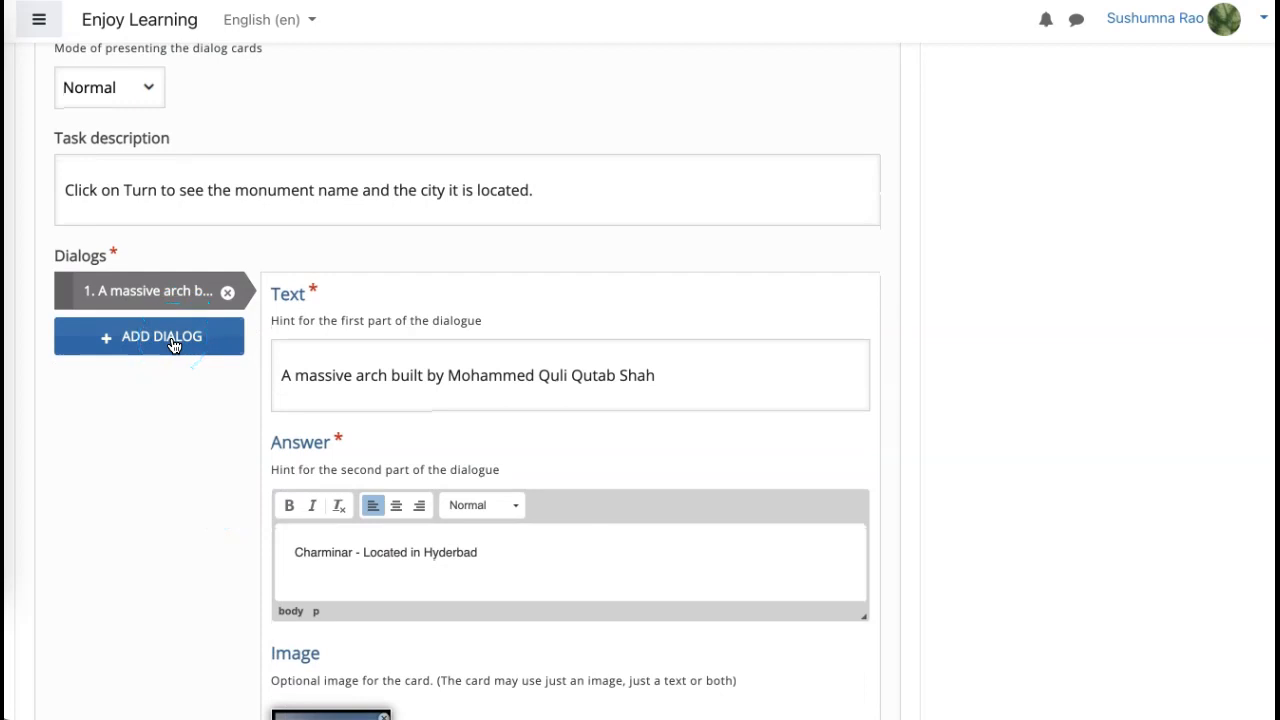
pyautogui.scroll(-3, 174, 345)
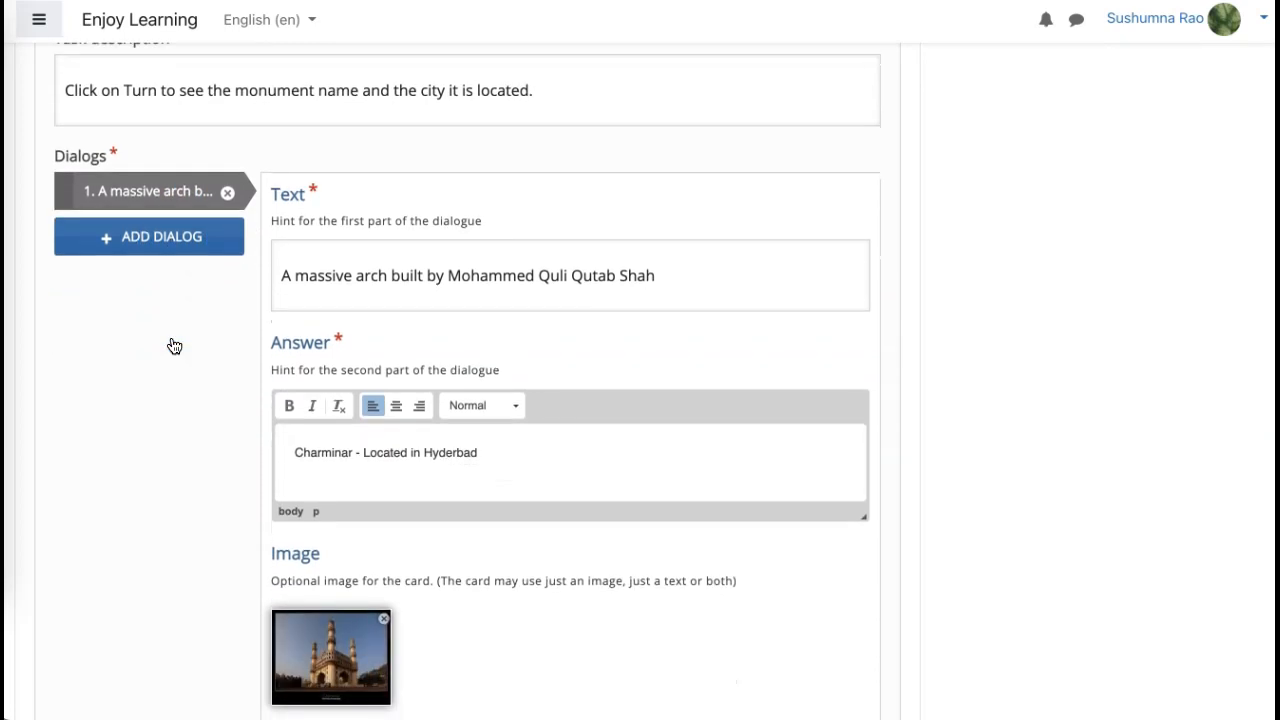
pyautogui.click(188, 254)
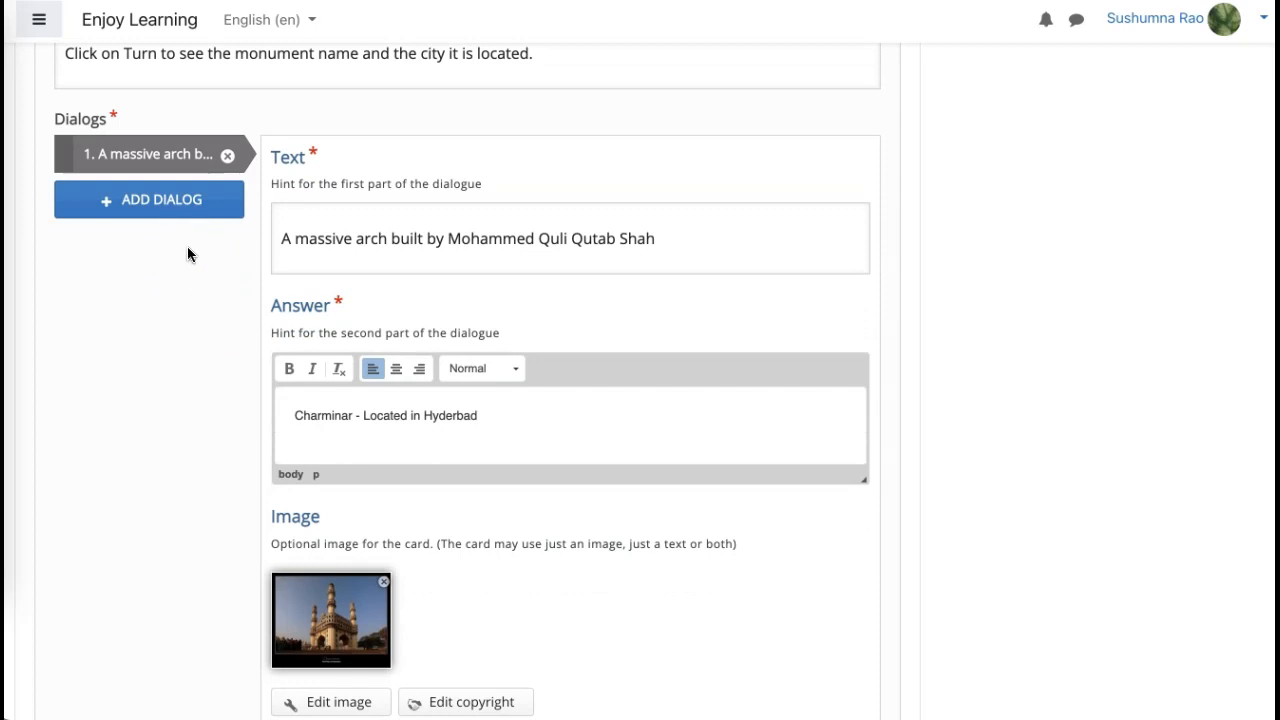
pyautogui.click(172, 210)
pyautogui.click(277, 263)
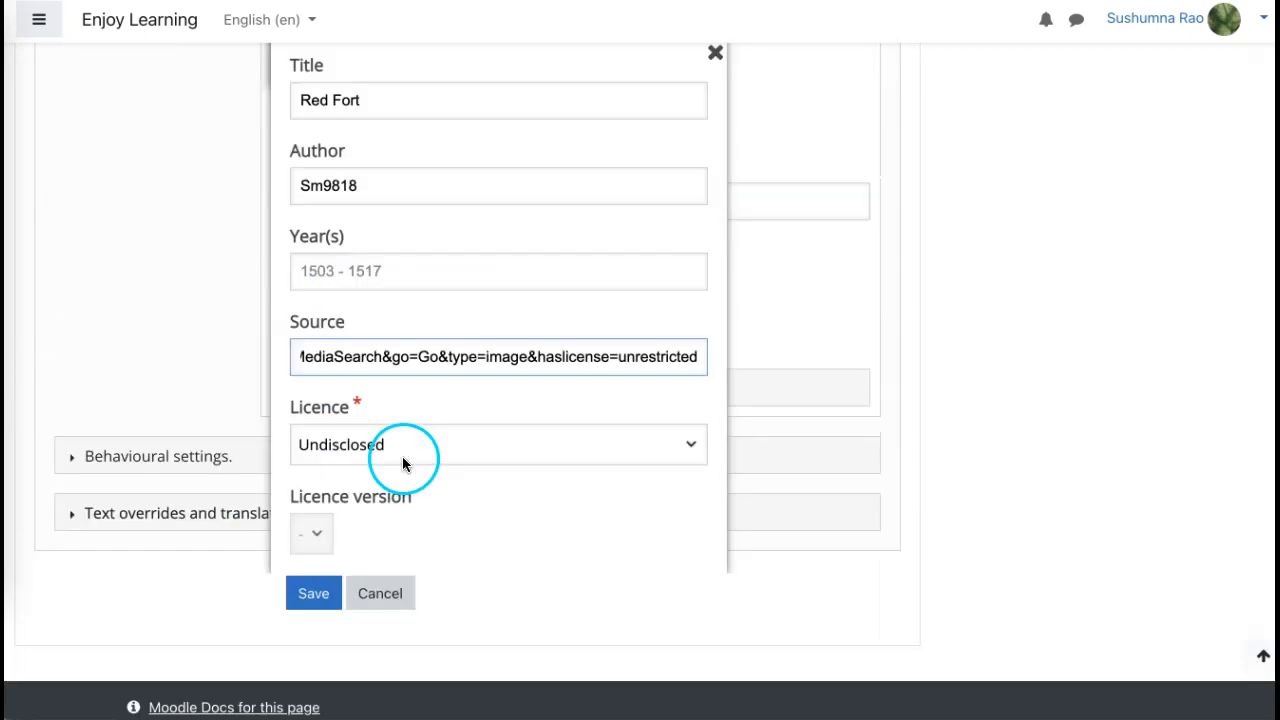
# - Set the licence of the Red Fort image to Public Domain and close its copyright details
pyautogui.click(402, 456)
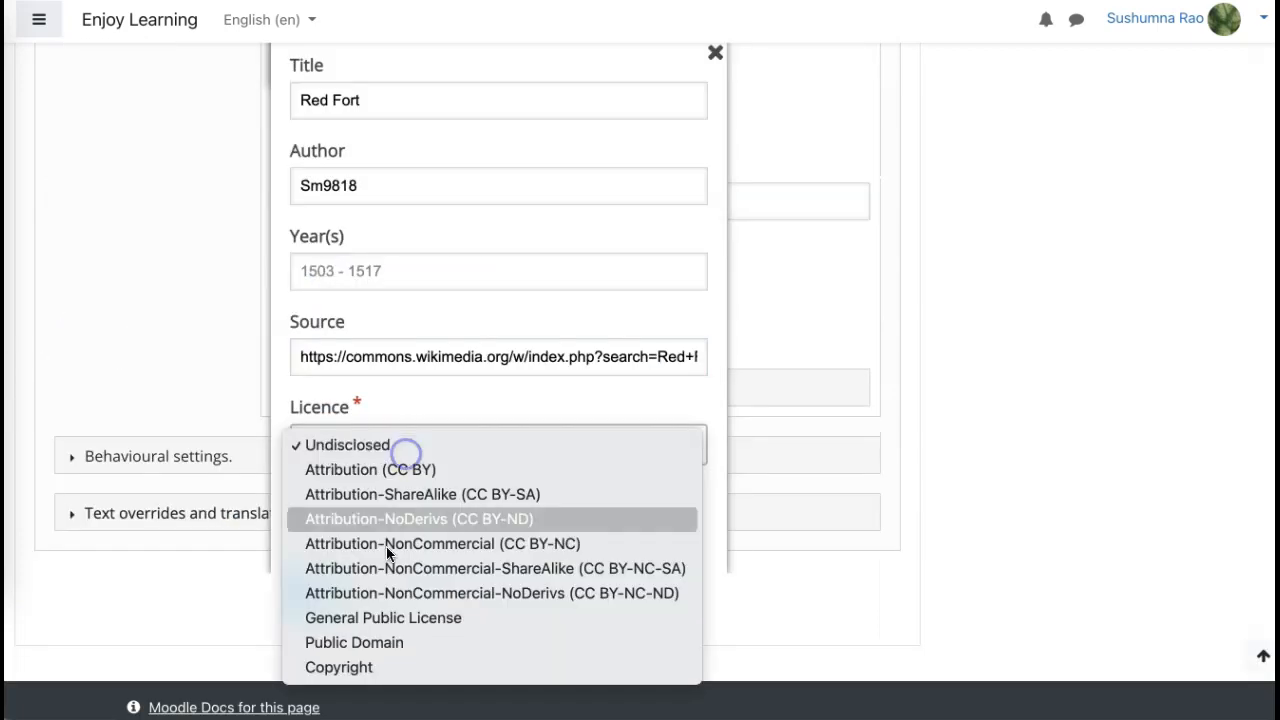
pyautogui.click(382, 634)
pyautogui.scroll(2, 382, 640)
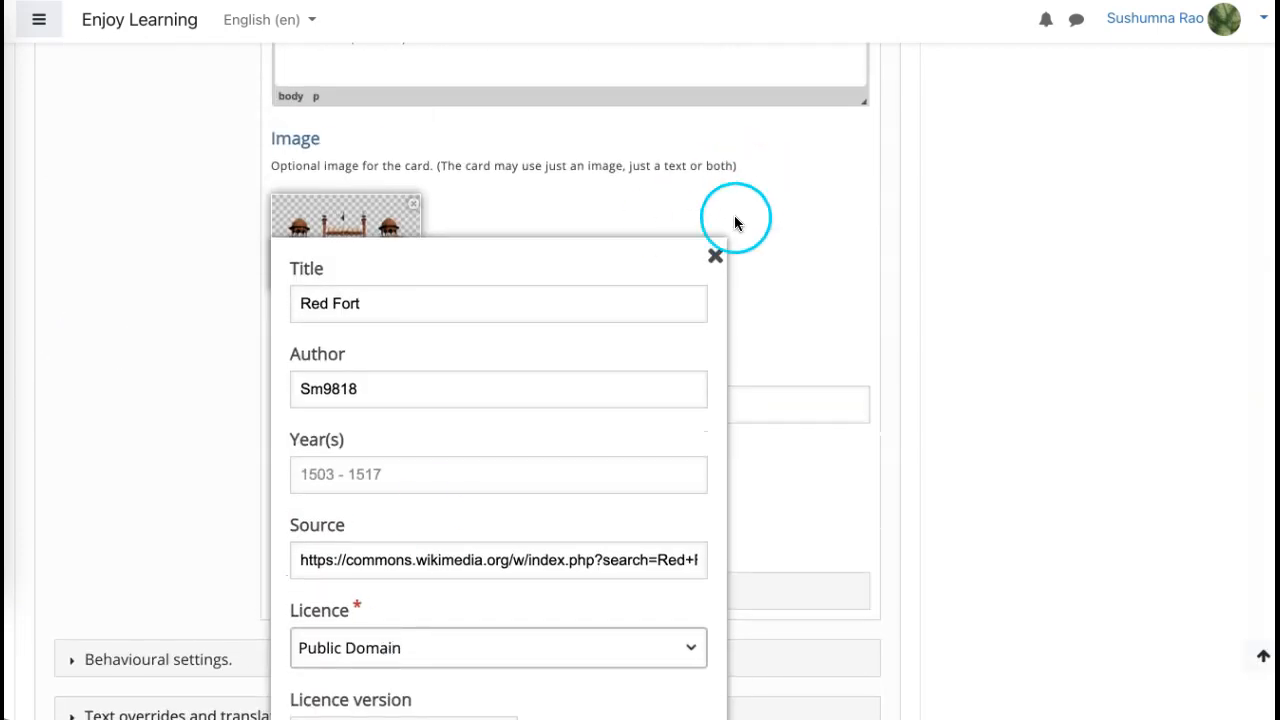
pyautogui.click(715, 252)
# - Review the contents of the Taj Mahal and Red Fort dialogs
pyautogui.scroll(4, 449, 297)
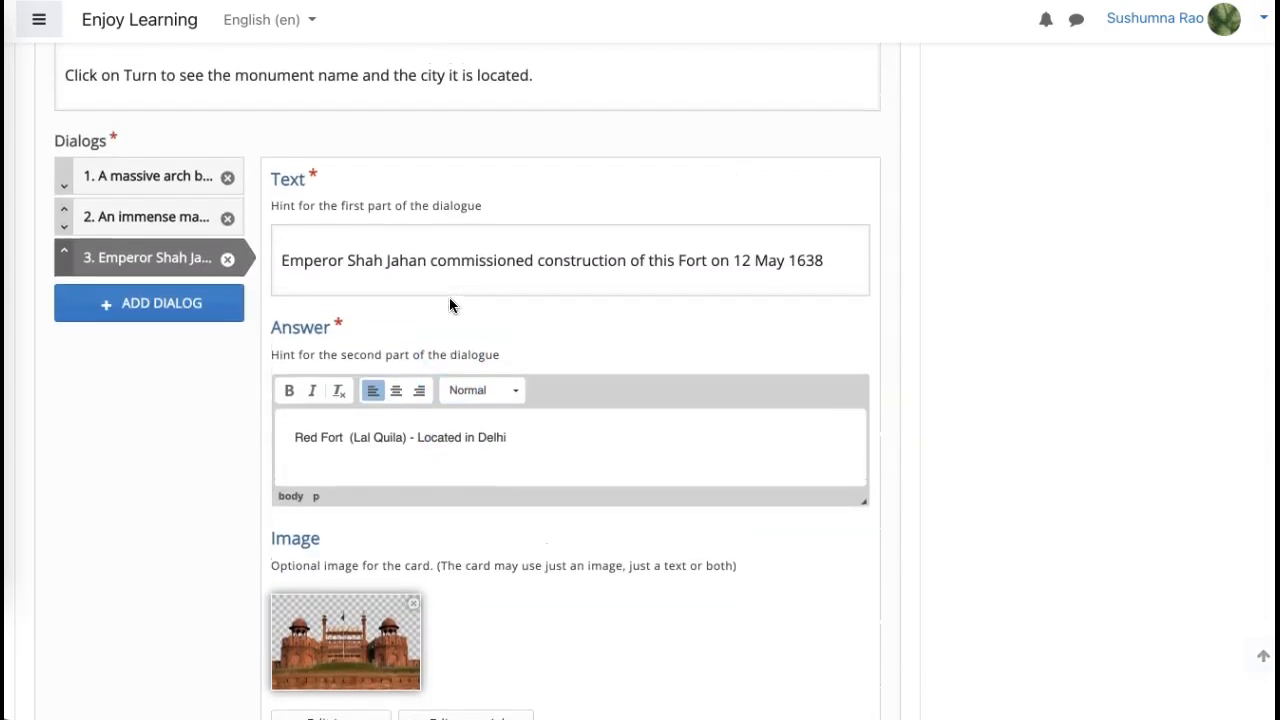
pyautogui.scroll(-1, 449, 300)
pyautogui.click(153, 167)
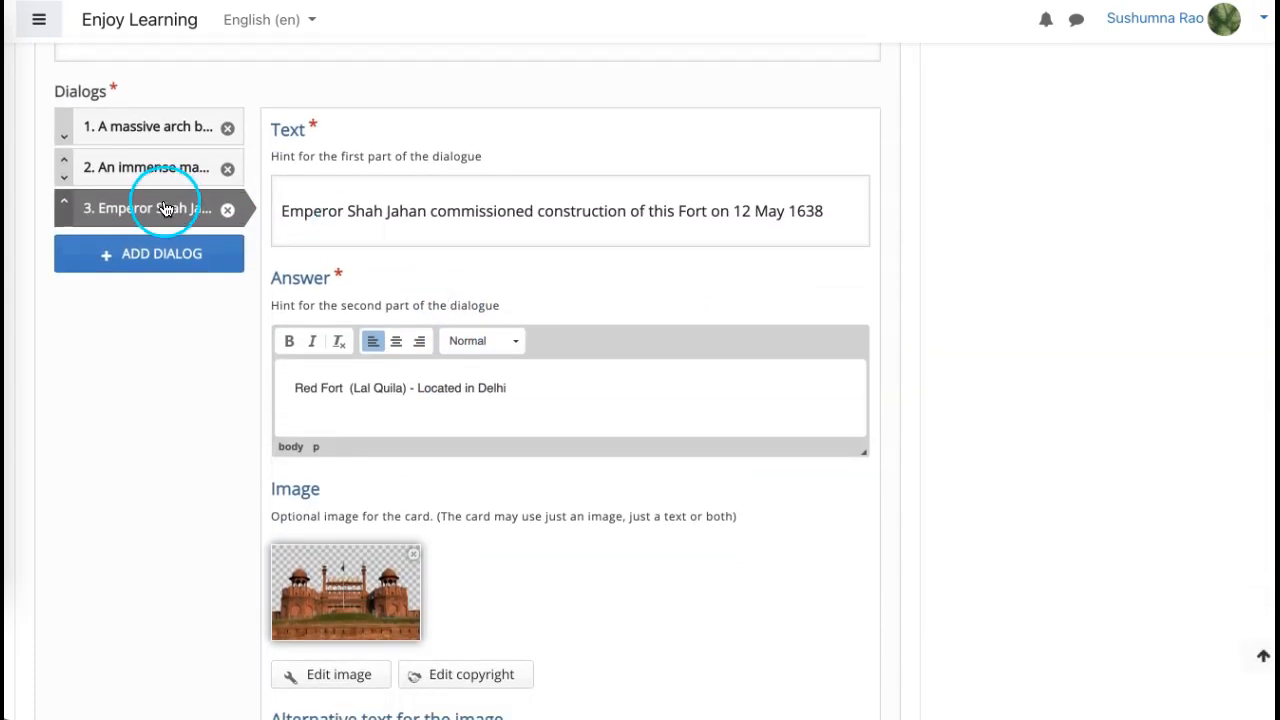
pyautogui.click(172, 212)
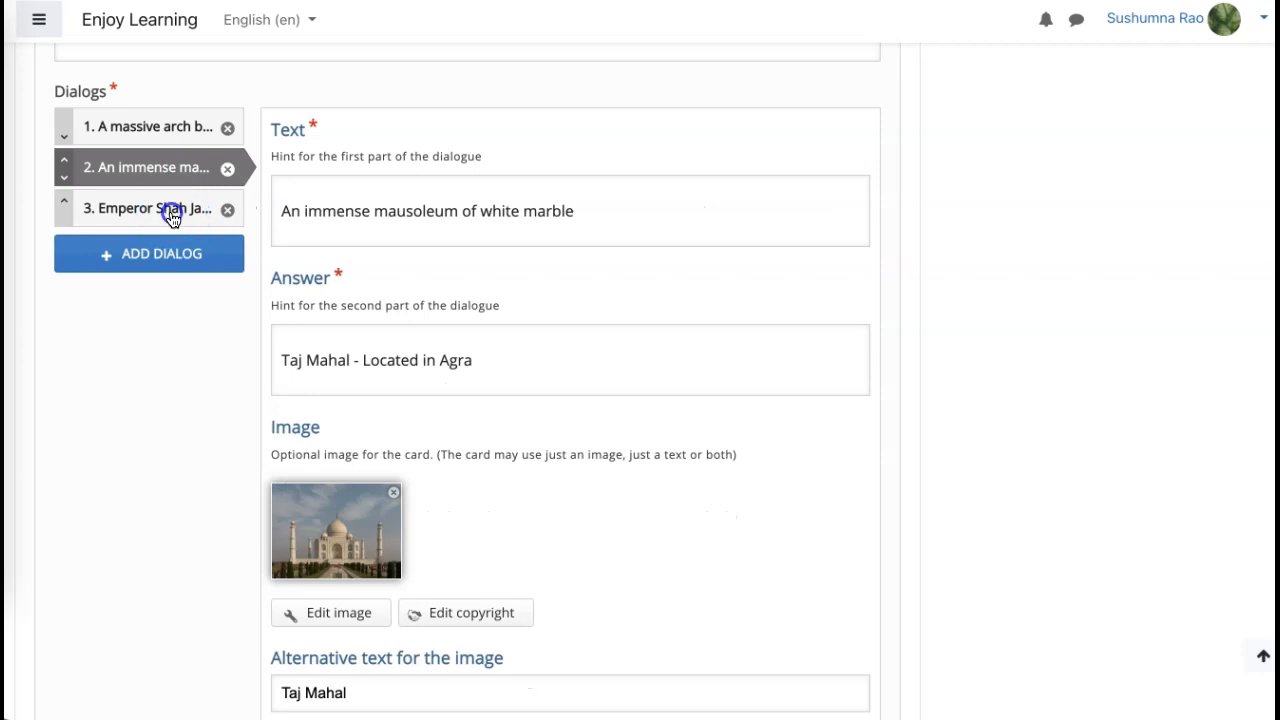
# - Review the behavioural settings for retry, backwards navigation, text scaling and card order, and save the activity
pyautogui.scroll(-3, 320, 436)
pyautogui.scroll(-2, 315, 445)
pyautogui.click(217, 379)
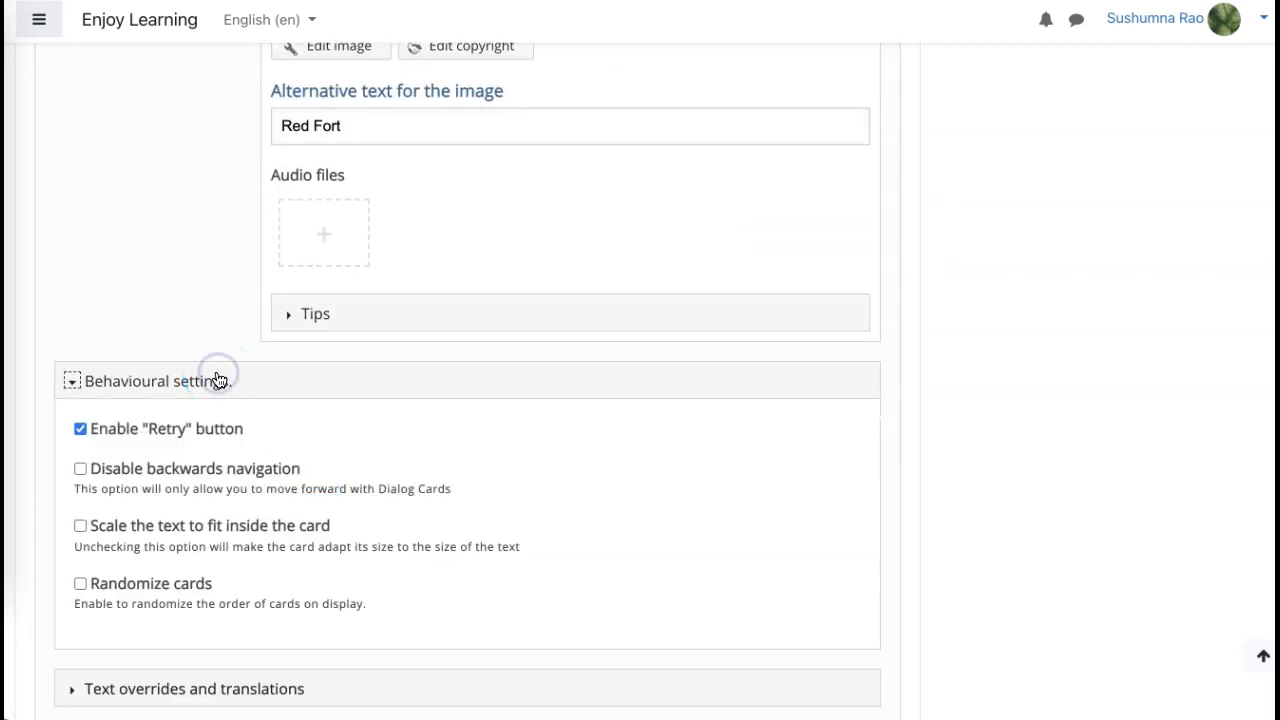
pyautogui.scroll(-2, 217, 378)
pyautogui.click(90, 525)
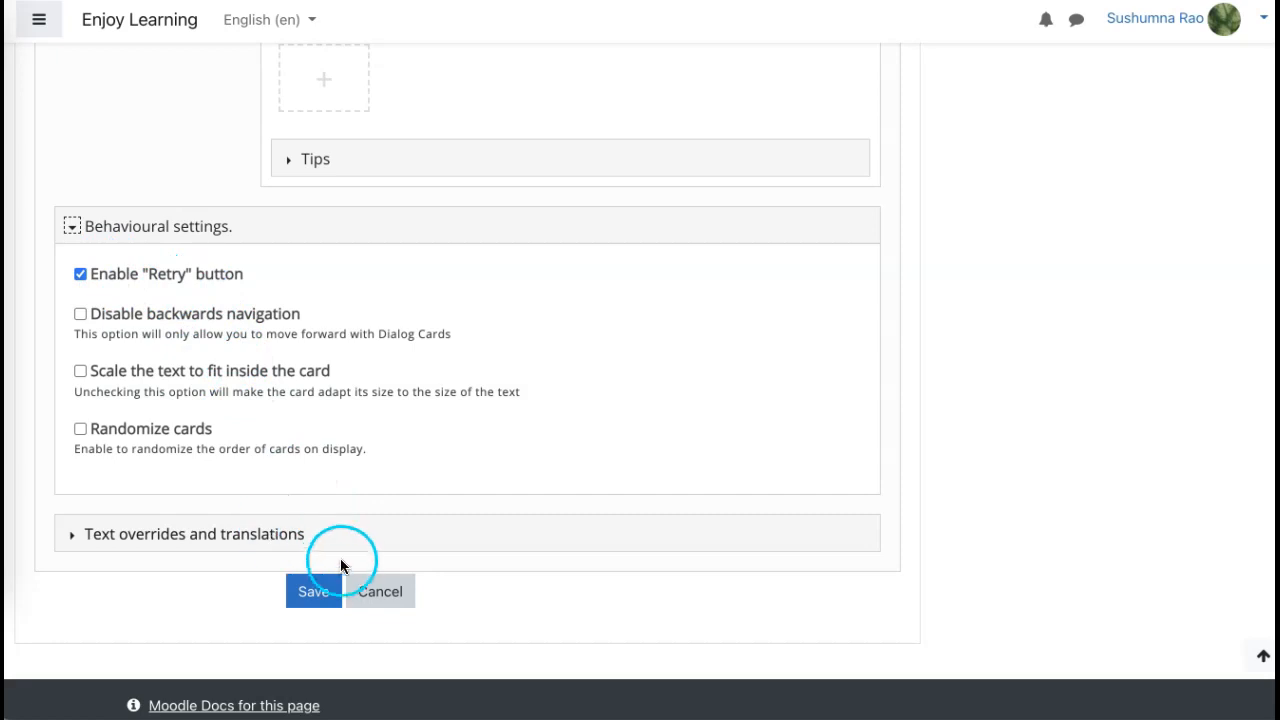
pyautogui.click(314, 591)
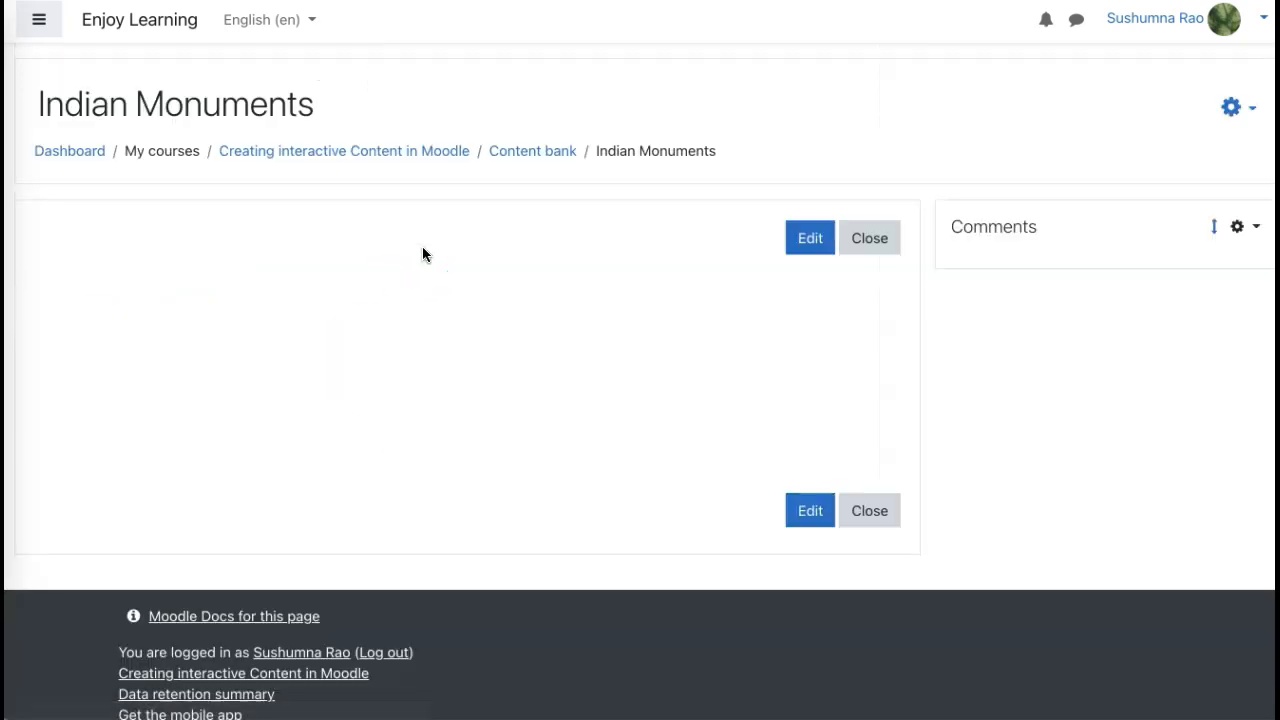
# - Preview the saved activity's task description and browse from the Charminar card to the Taj Mahal card and back
pyautogui.scroll(-3, 422, 254)
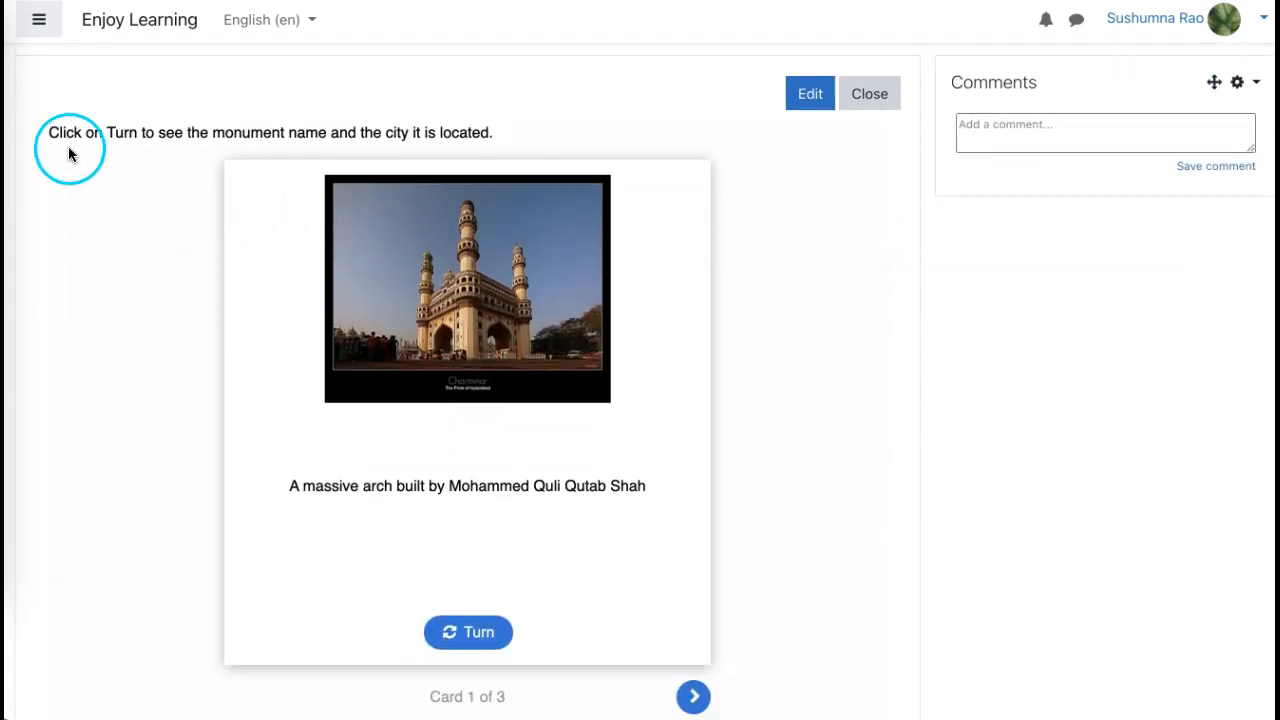
pyautogui.moveTo(51, 128); pyautogui.dragTo(301, 152)
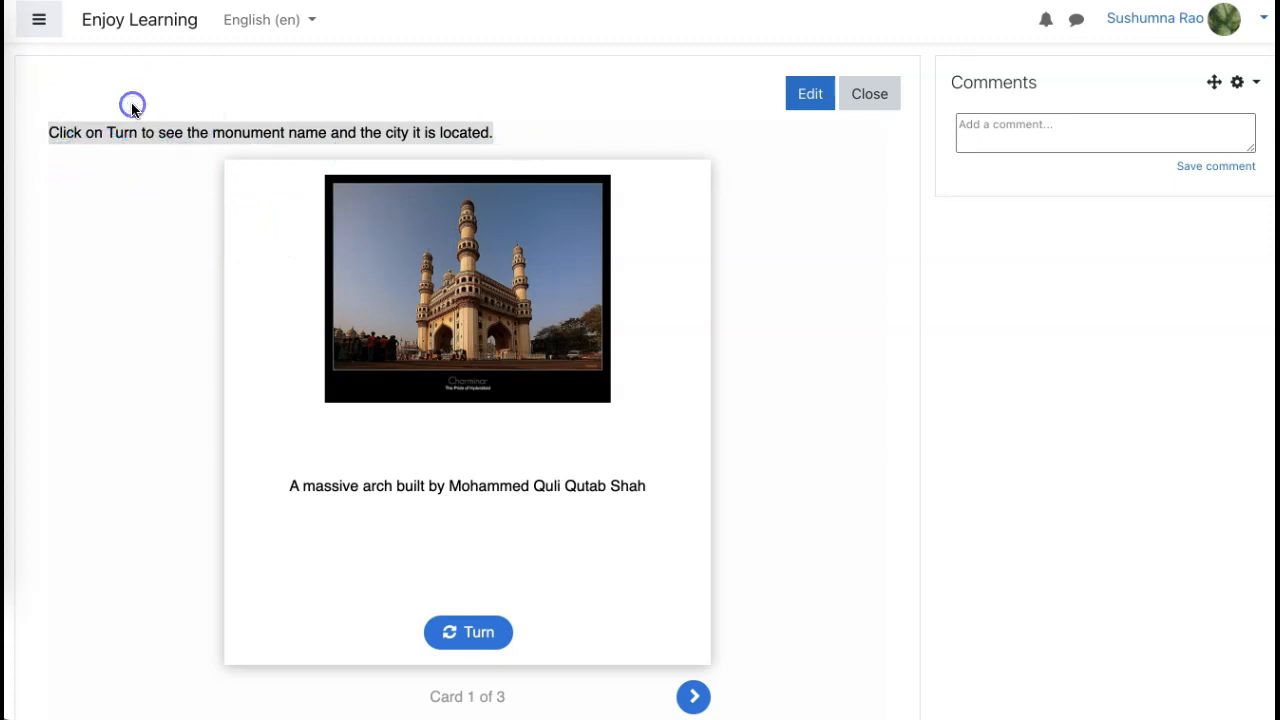
pyautogui.click(263, 313)
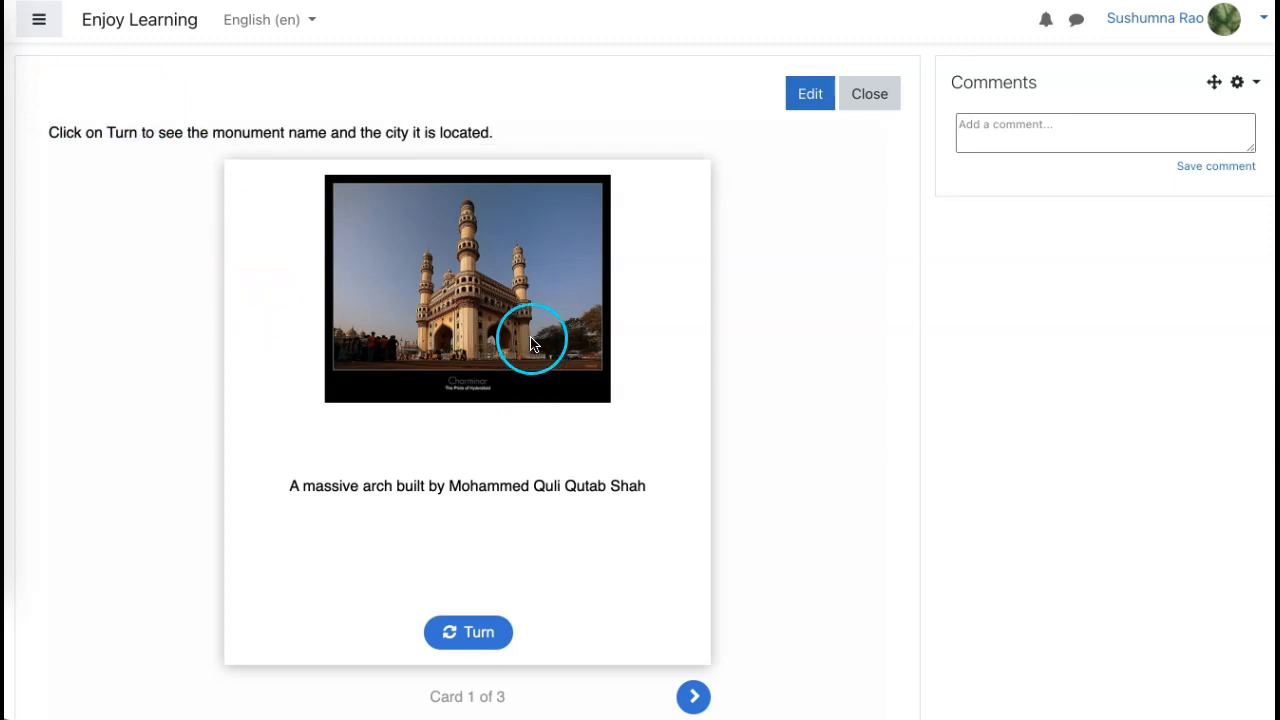
pyautogui.scroll(-2, 507, 529)
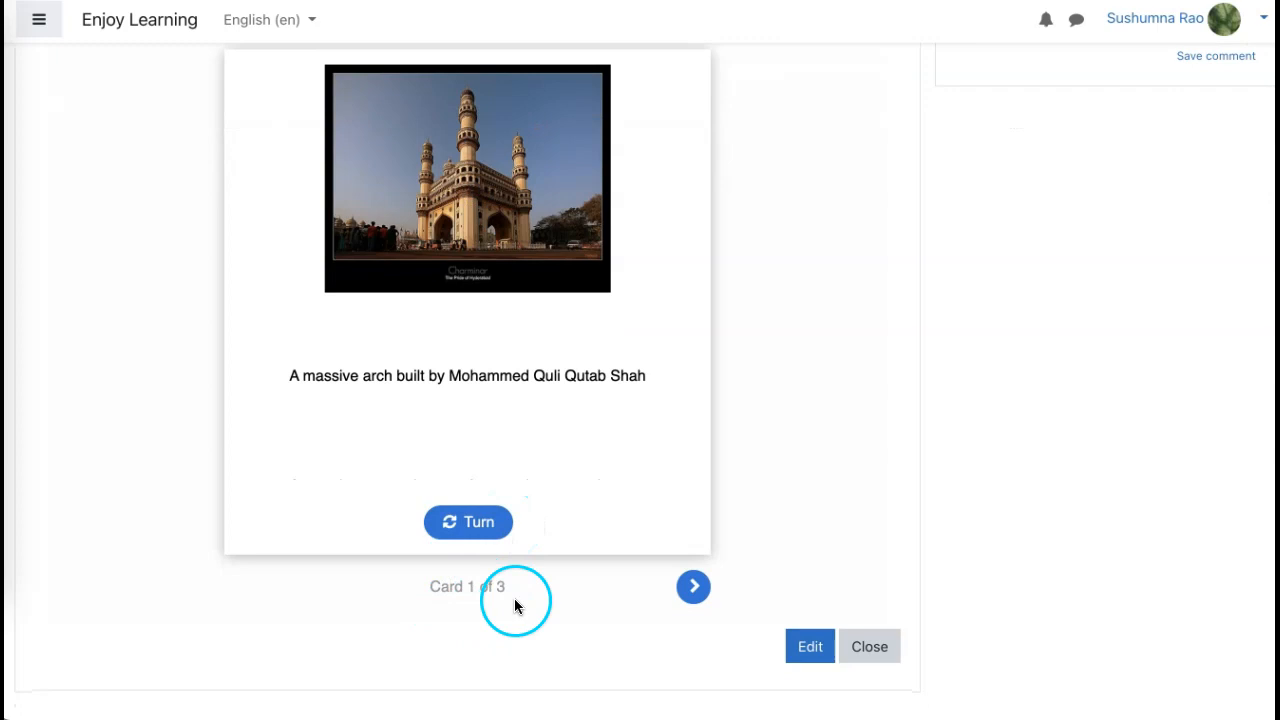
pyautogui.click(693, 588)
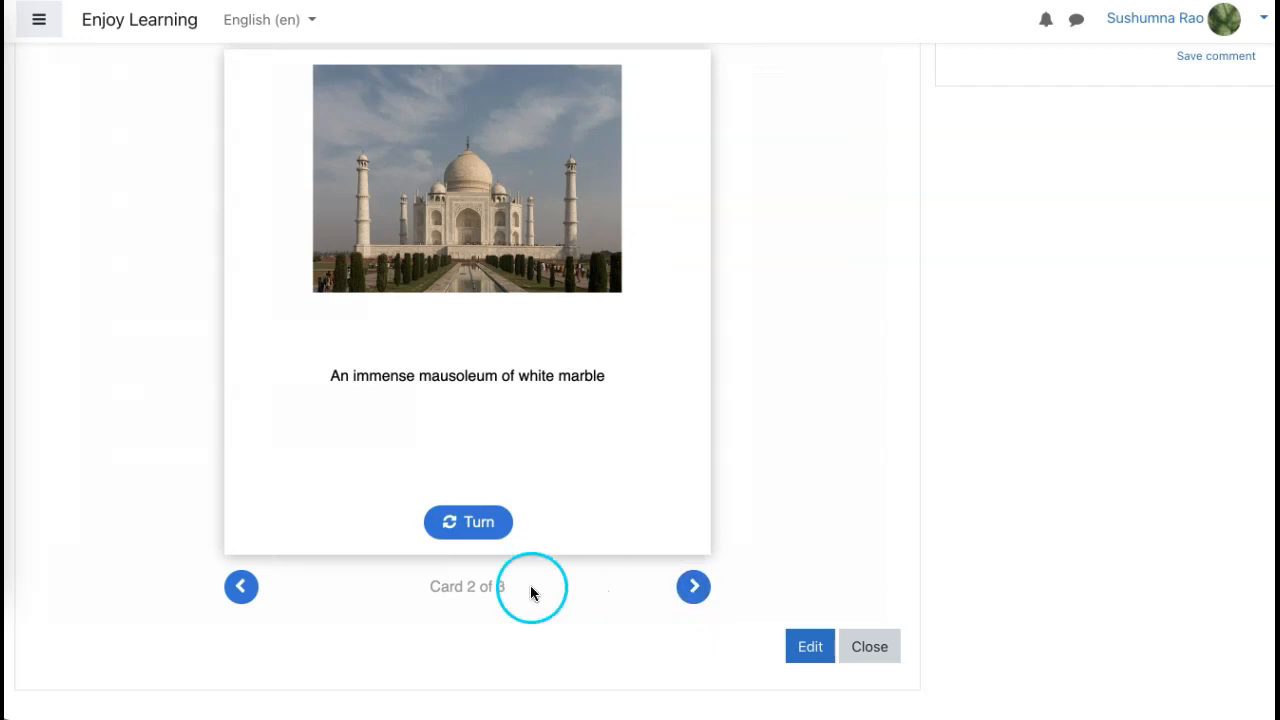
pyautogui.click(242, 588)
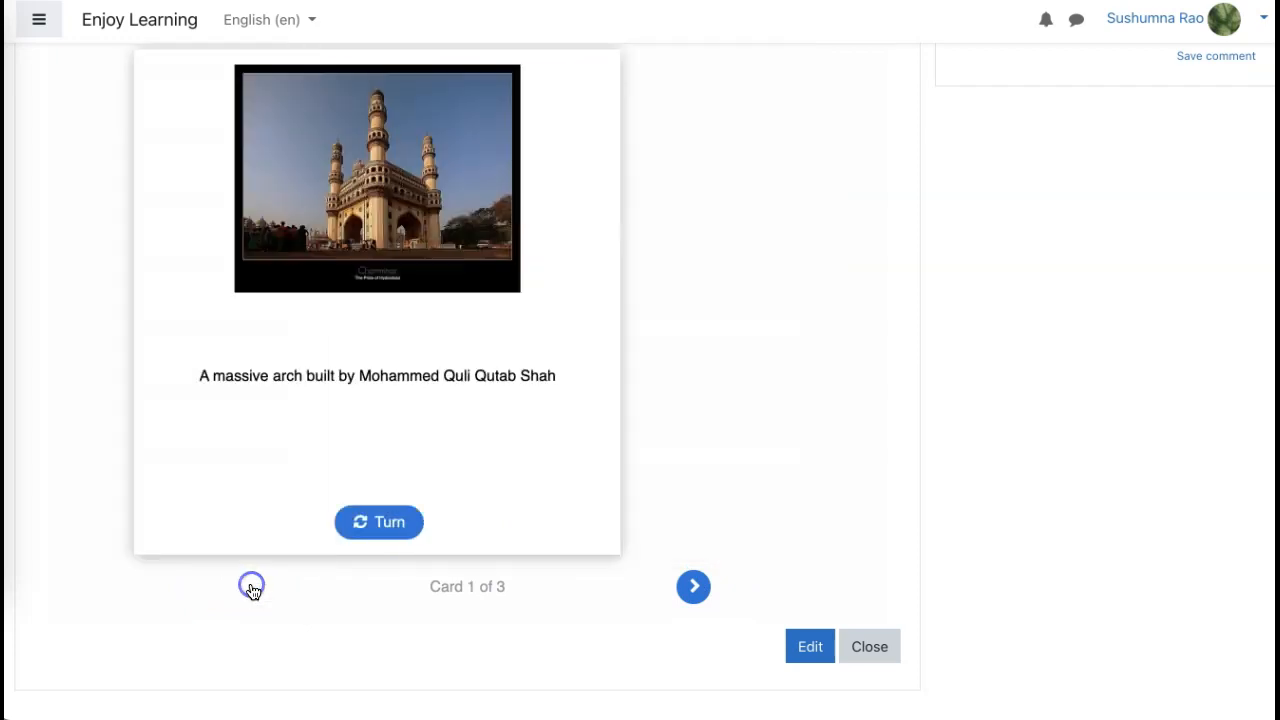
# - Turn the Charminar card to view its answer, and go through the remaining cards up to the Red Fort
pyautogui.click(467, 522)
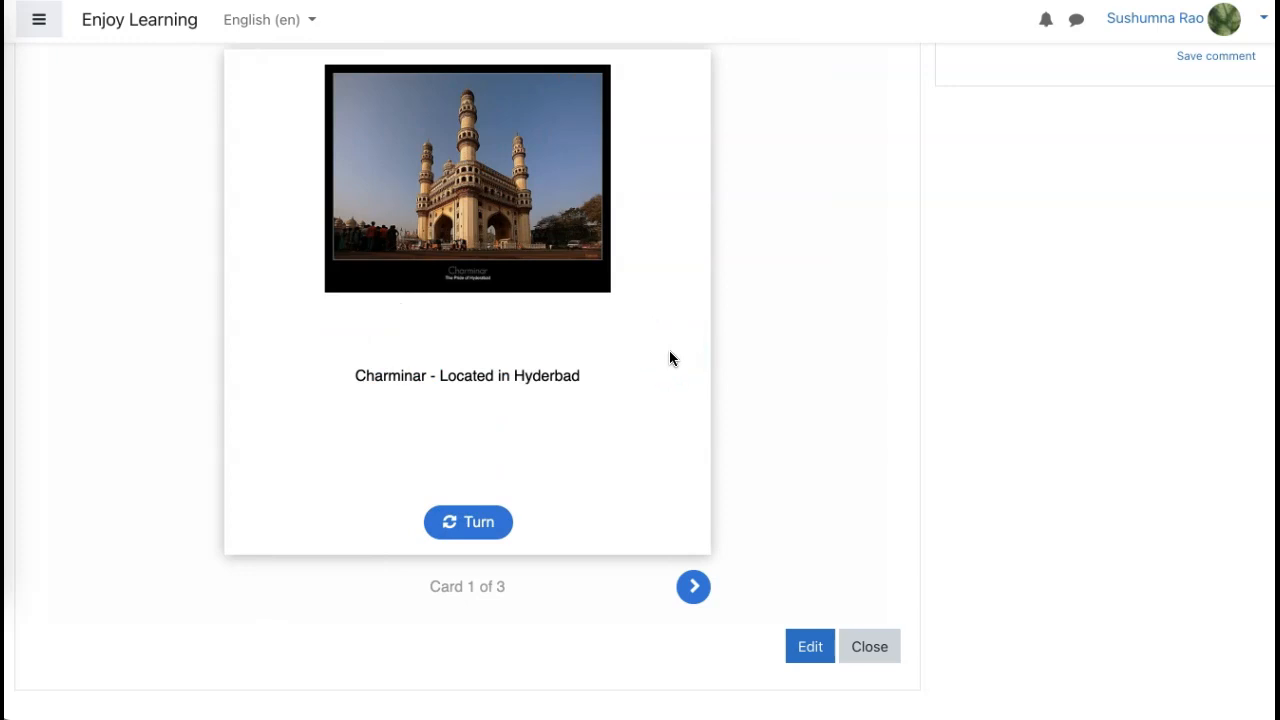
pyautogui.click(693, 587)
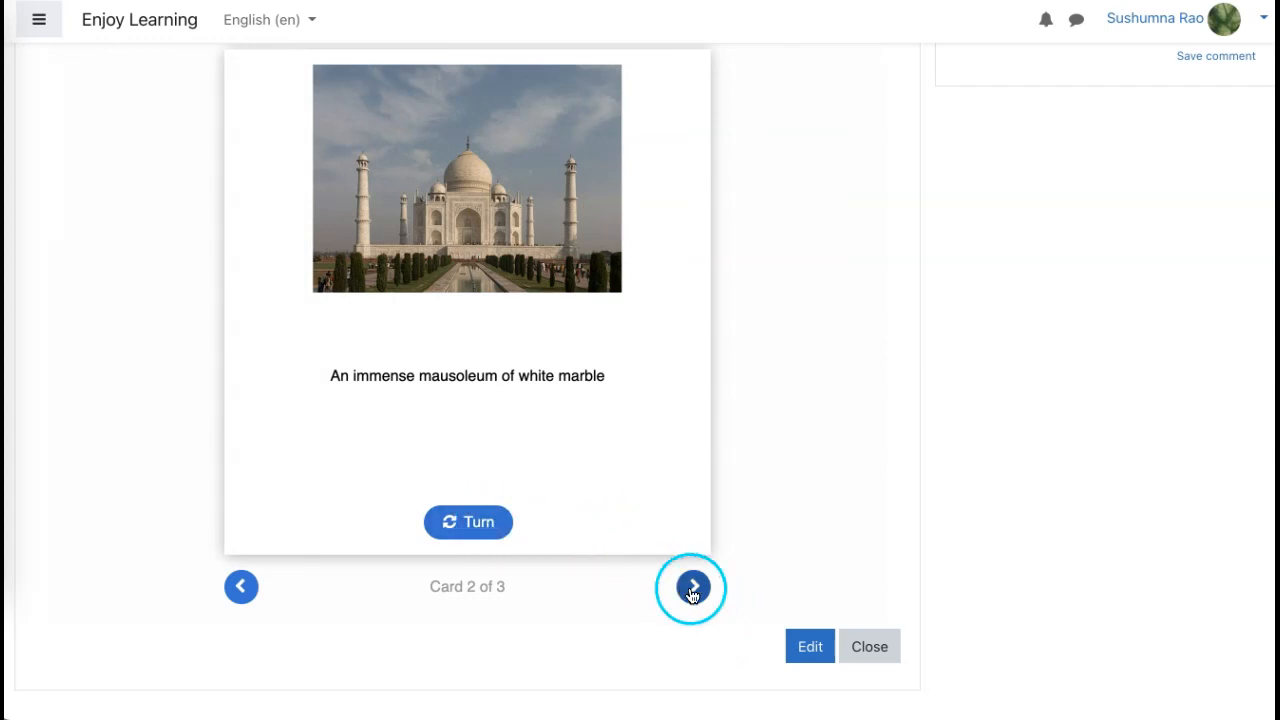
pyautogui.click(693, 588)
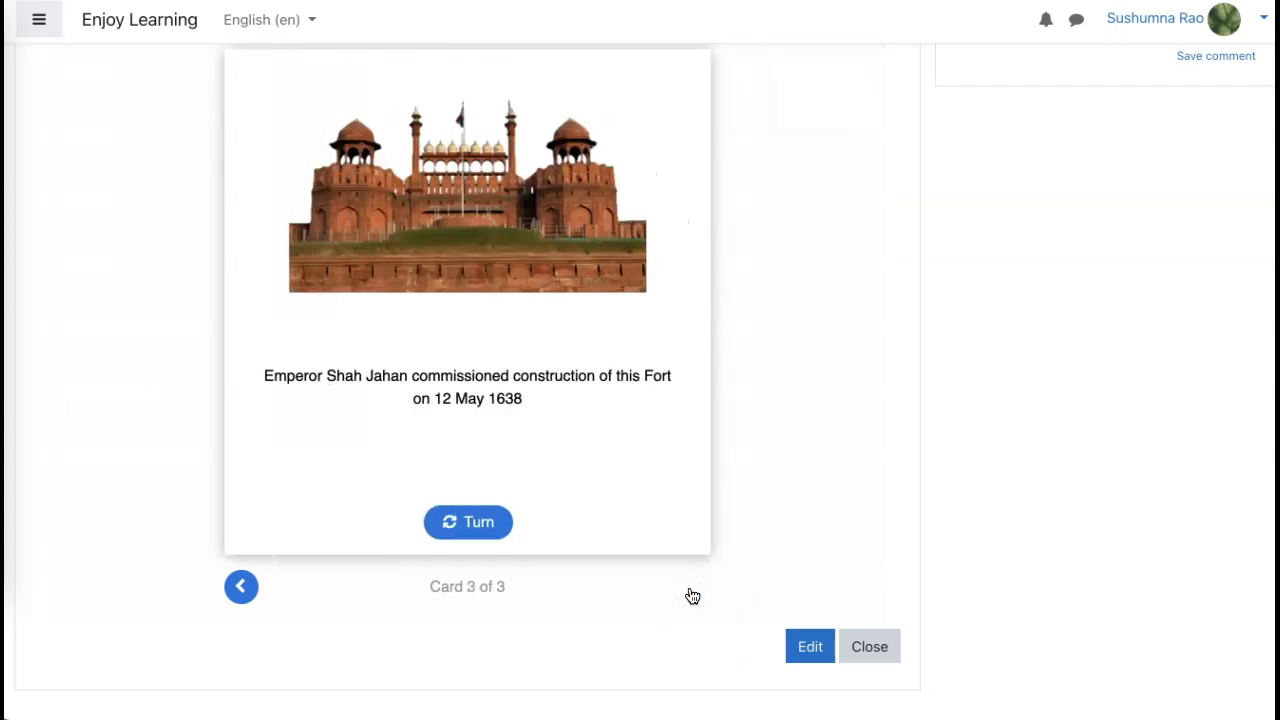
pyautogui.scroll(2, 692, 596)
pyautogui.scroll(-2, 692, 596)
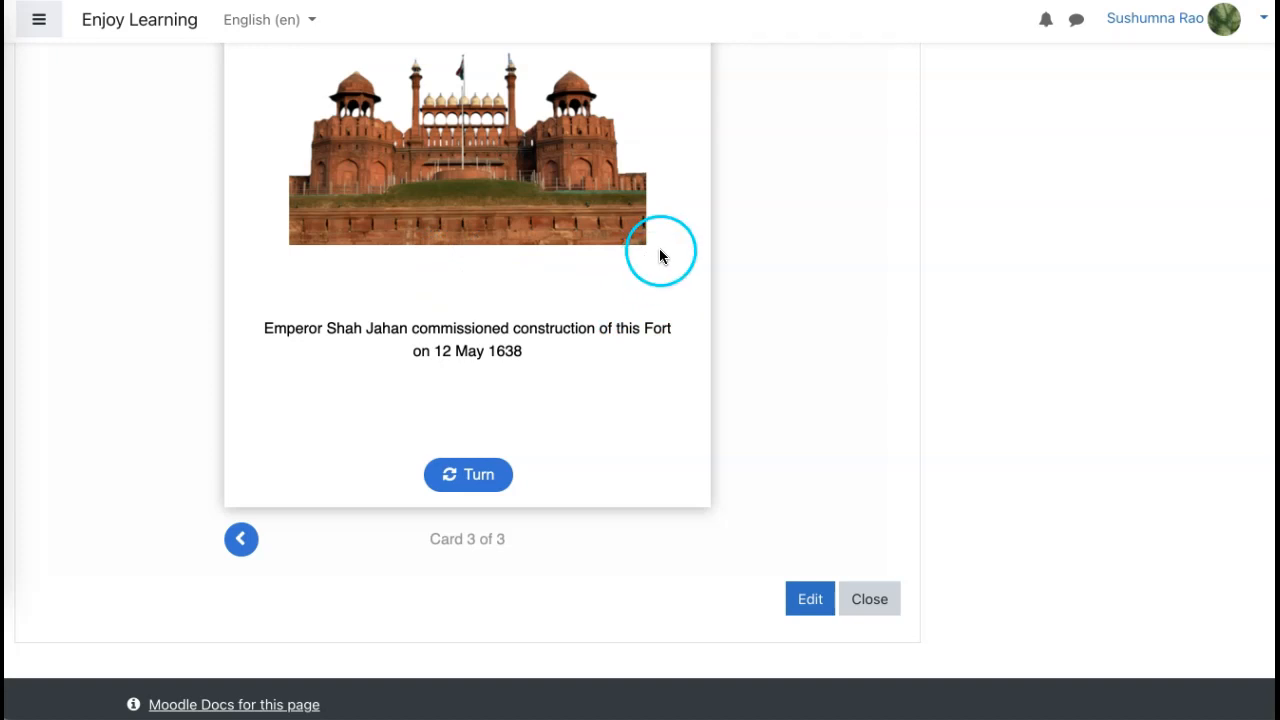
# - Reopen the Indian Monuments activity for editing and expand the Charminar dialog's tips, ready to fill in the tip for text
pyautogui.scroll(5, 659, 255)
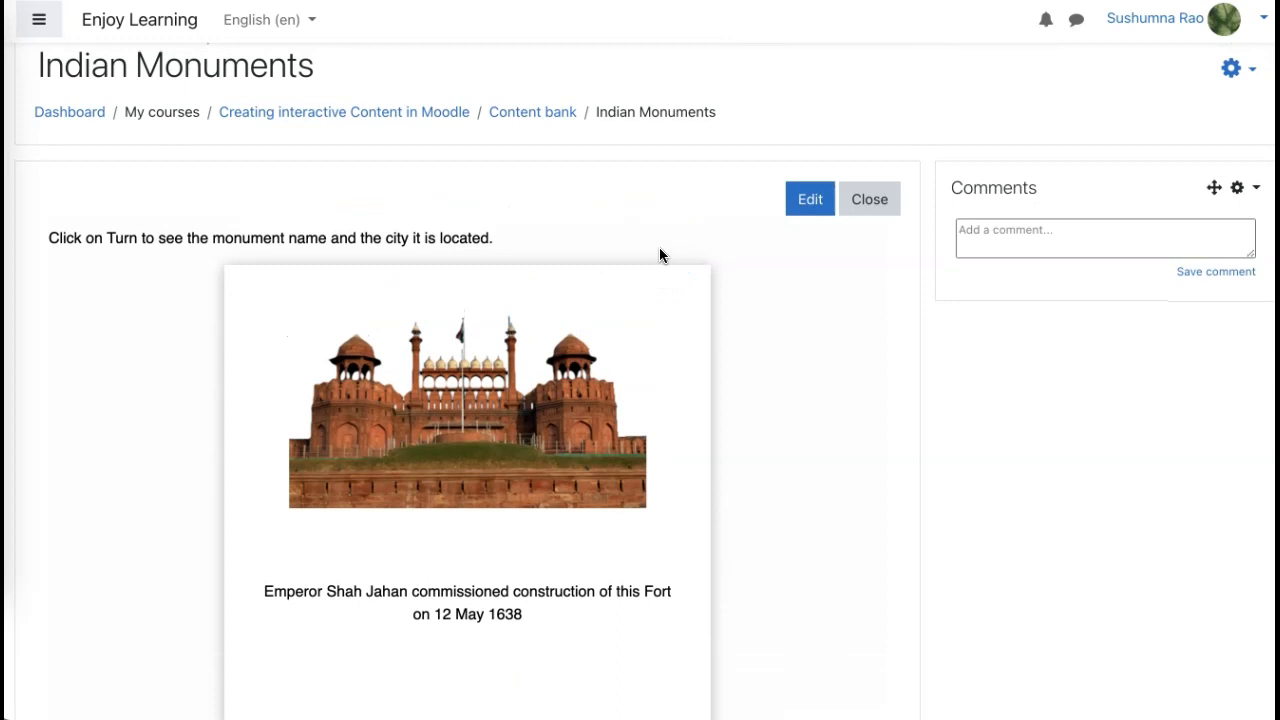
pyautogui.click(813, 199)
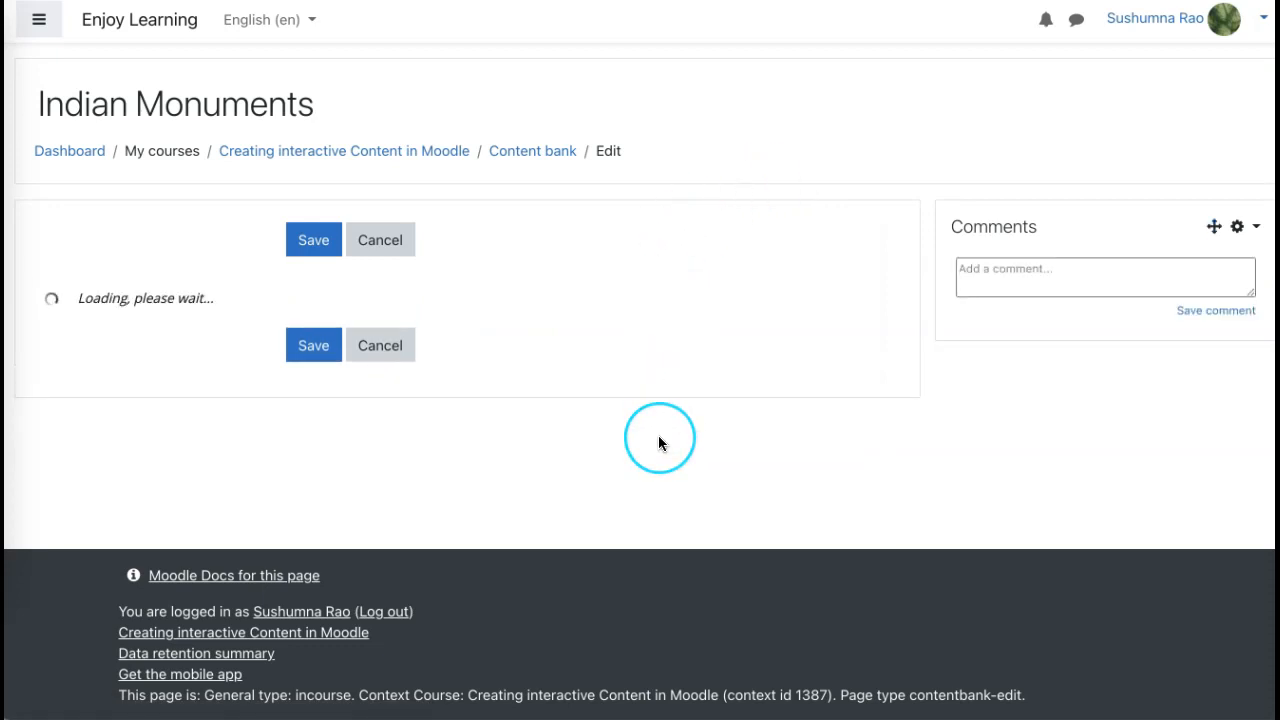
pyautogui.scroll(-10, 658, 443)
pyautogui.scroll(-4, 658, 443)
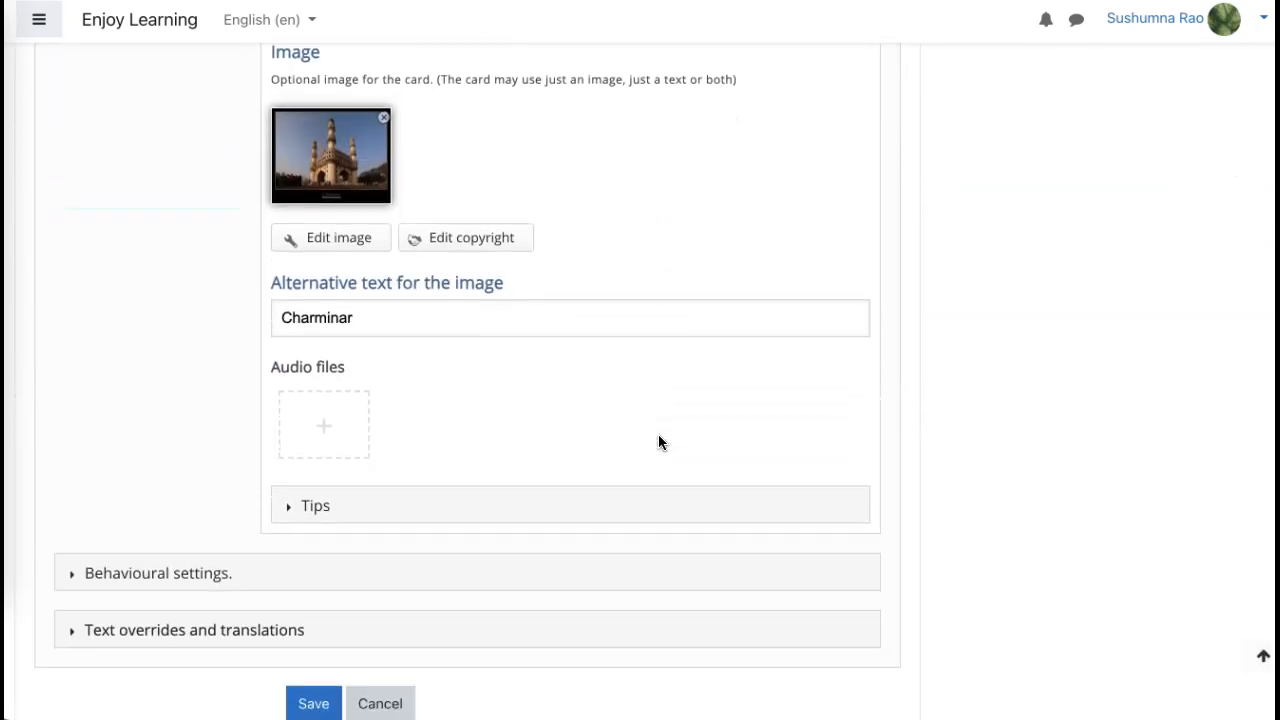
pyautogui.scroll(-1, 658, 443)
pyautogui.click(302, 446)
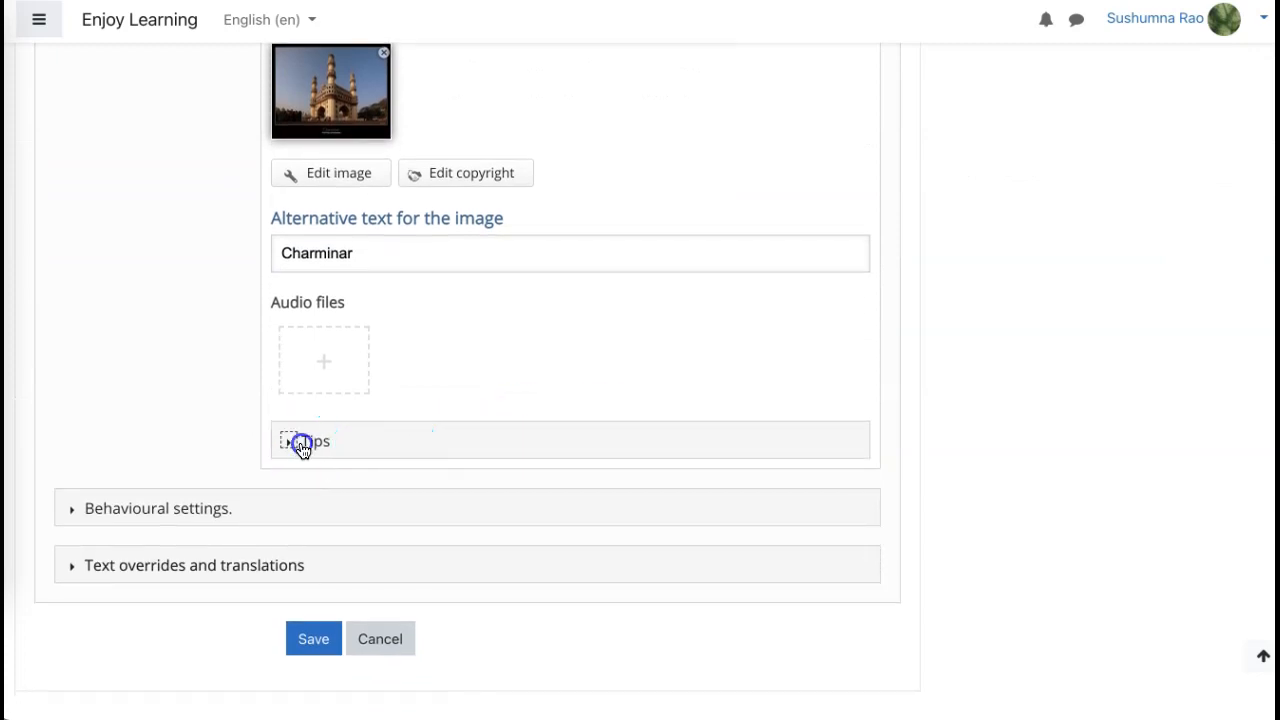
pyautogui.click(379, 548)
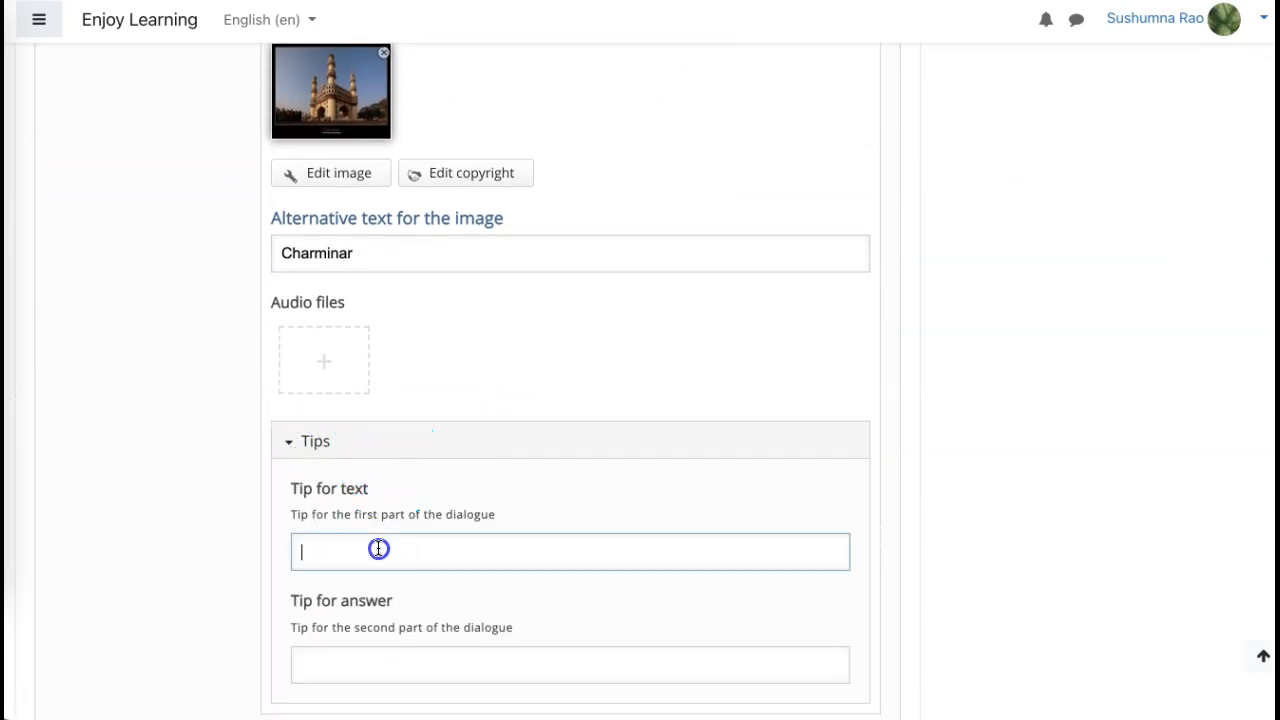
pyautogui.scroll(-2, 378, 548)
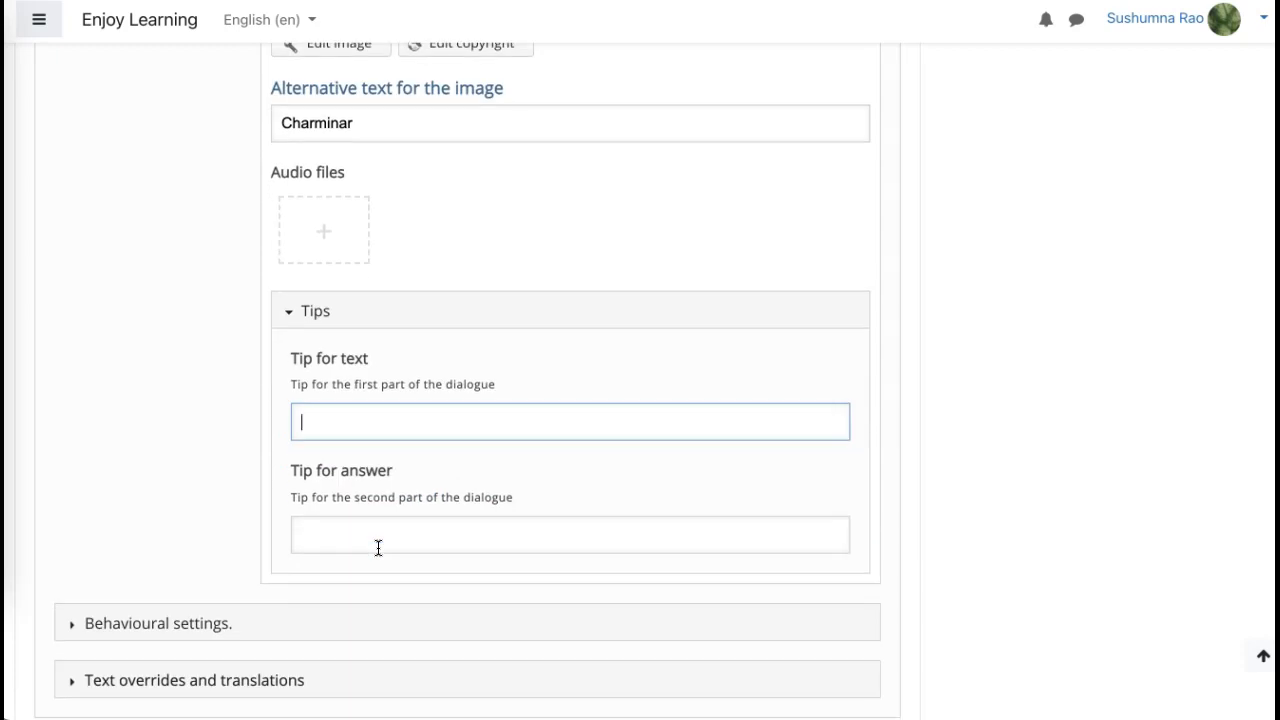
pyautogui.click(389, 406)
pyautogui.scroll(6, 392, 430)
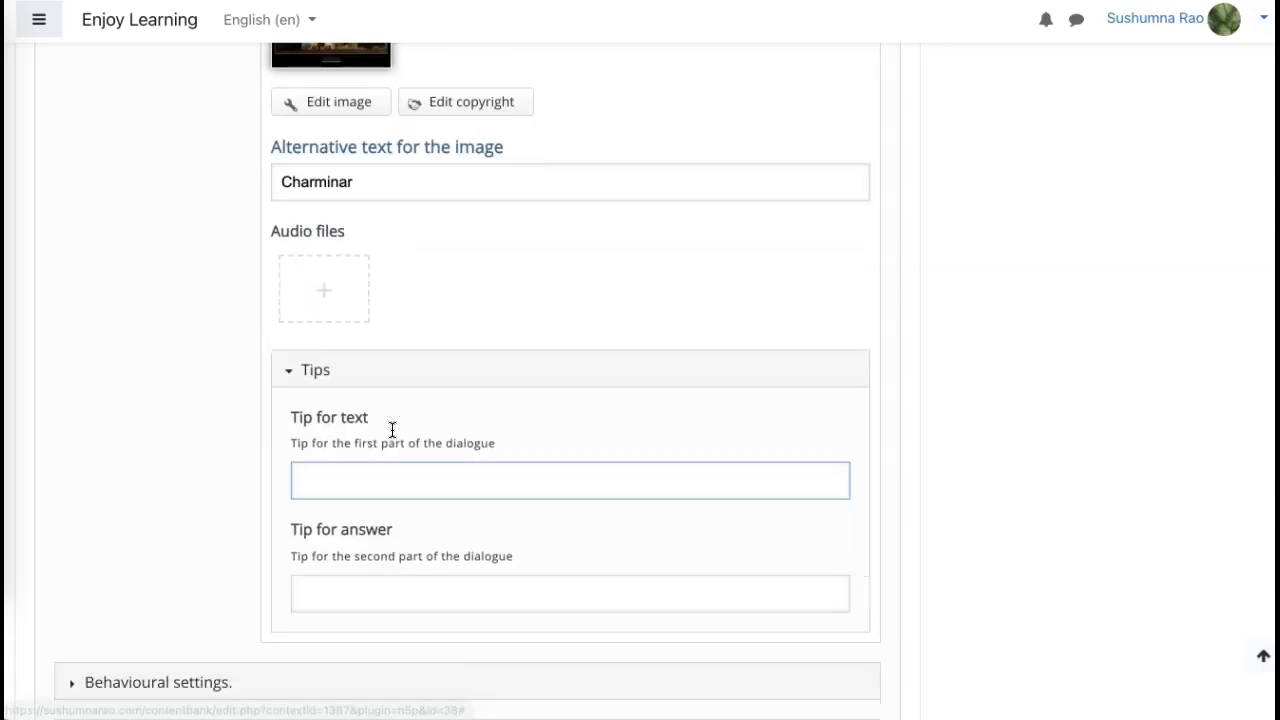
pyautogui.scroll(-1, 389, 429)
pyautogui.click(353, 474)
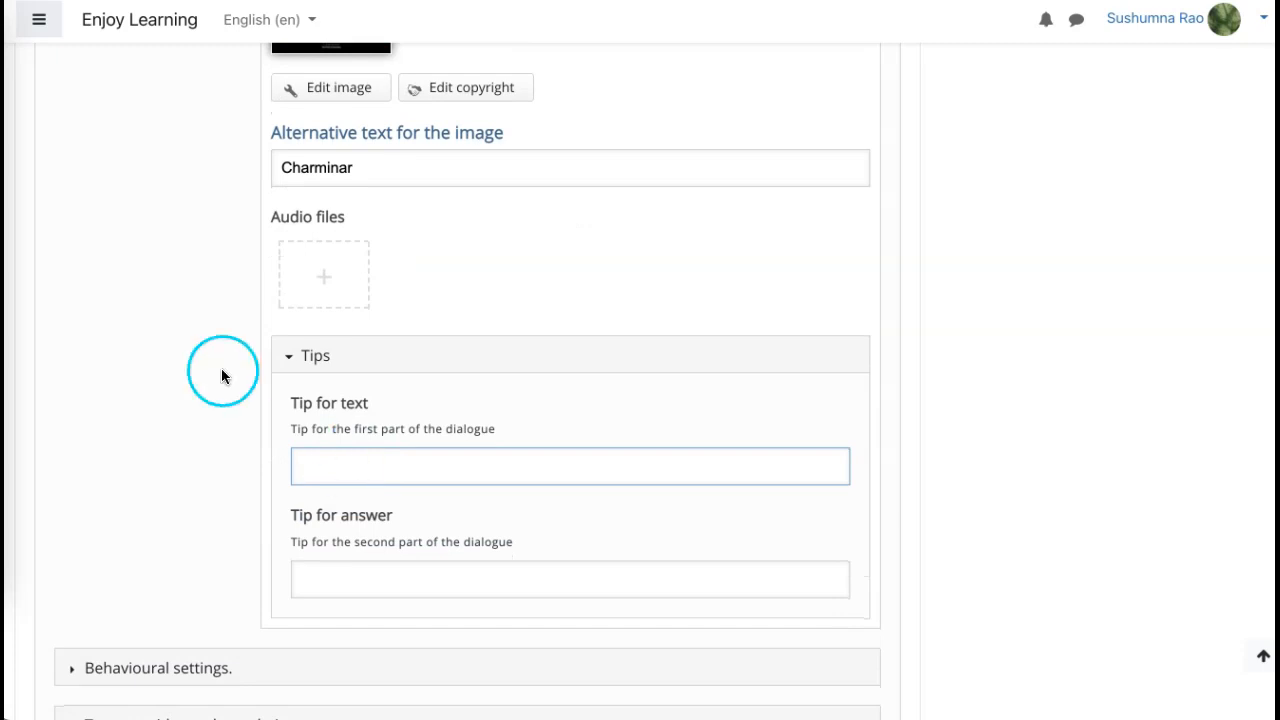
# - Switch to the TextEdit notes and copy the Charminar phrase "to commemorate the end of the plague in the city."
pyautogui.click(25, 434)
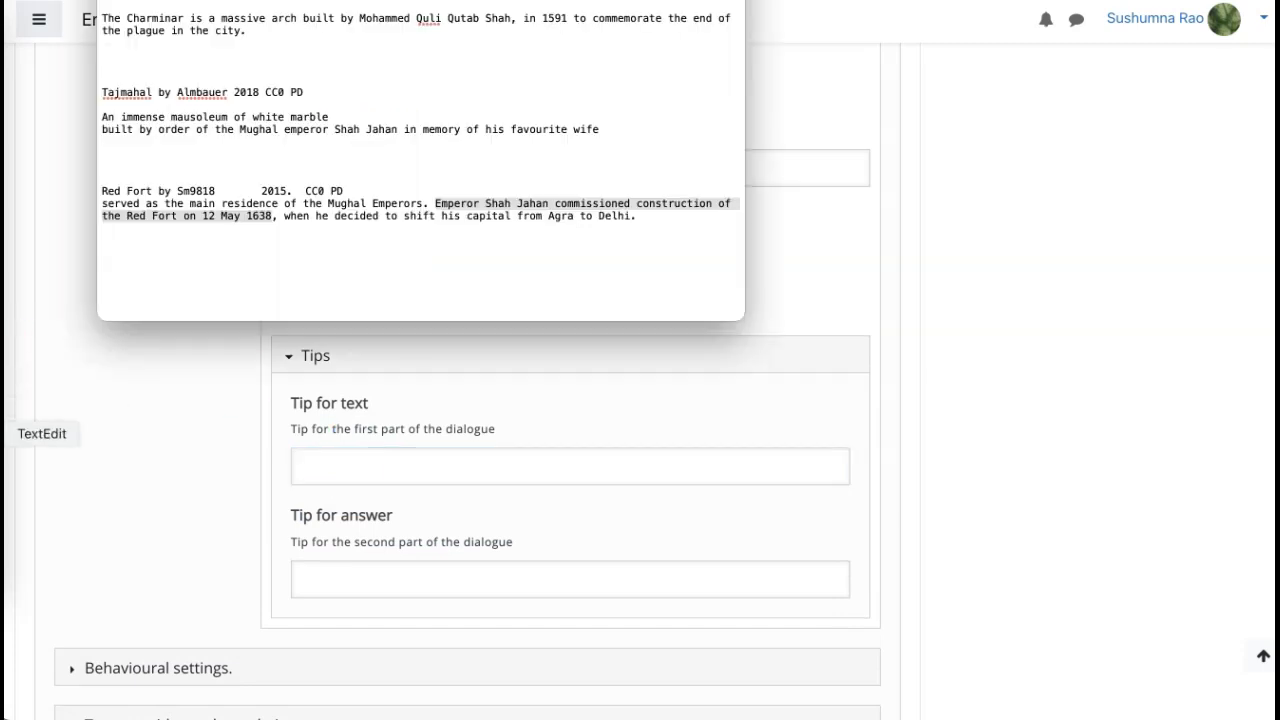
pyautogui.scroll(1, 193, 166)
pyautogui.scroll(-1, 193, 166)
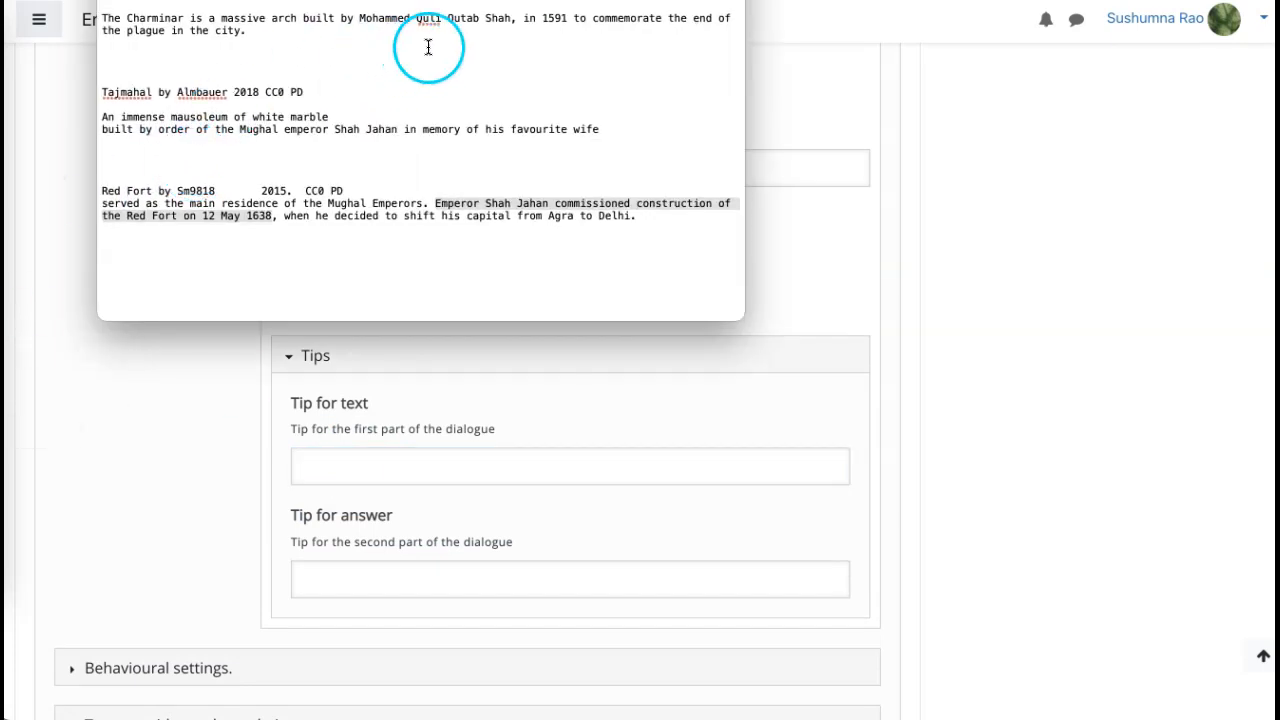
pyautogui.moveTo(574, 18); pyautogui.dragTo(573, 32)
pyautogui.press('super+c')
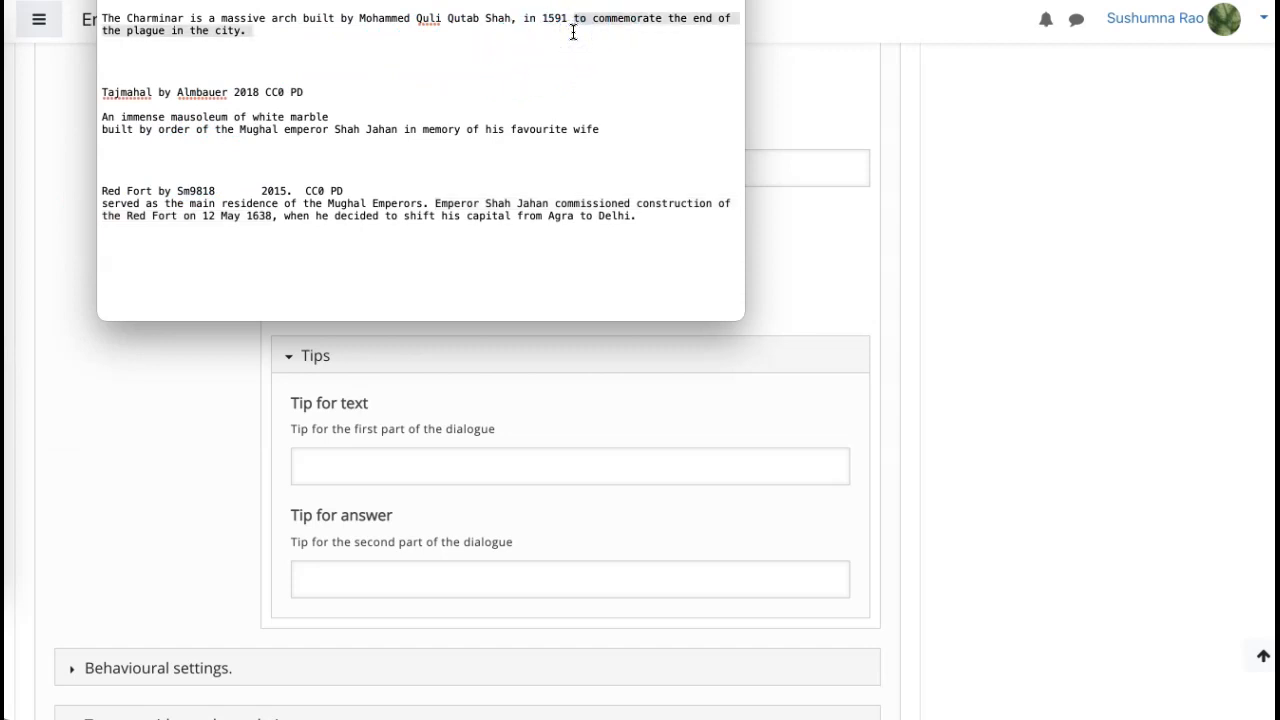
# - Set the Charminar dialog's tip for text to "It is built to commemorate the end of the plague in the city." and save the activity
pyautogui.click(418, 467)
pyautogui.press('super+v')
pyautogui.click(295, 466)
pyautogui.write('It is buil')
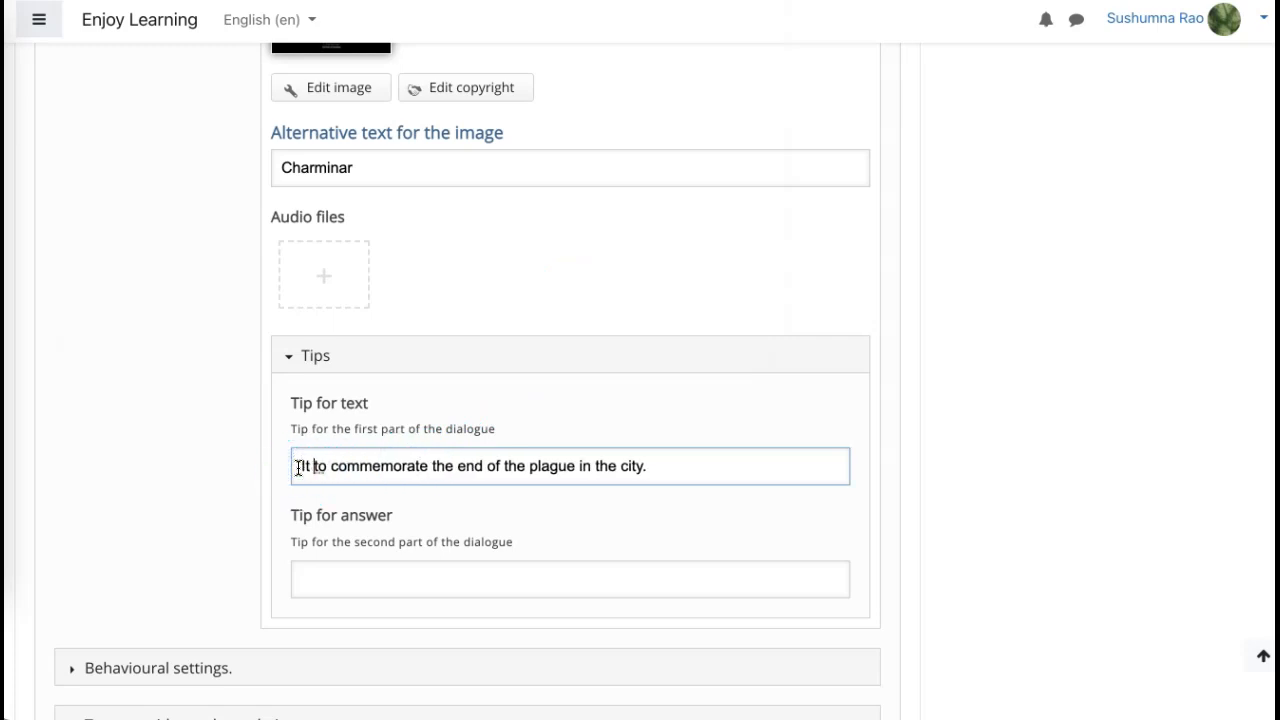
pyautogui.write('t')
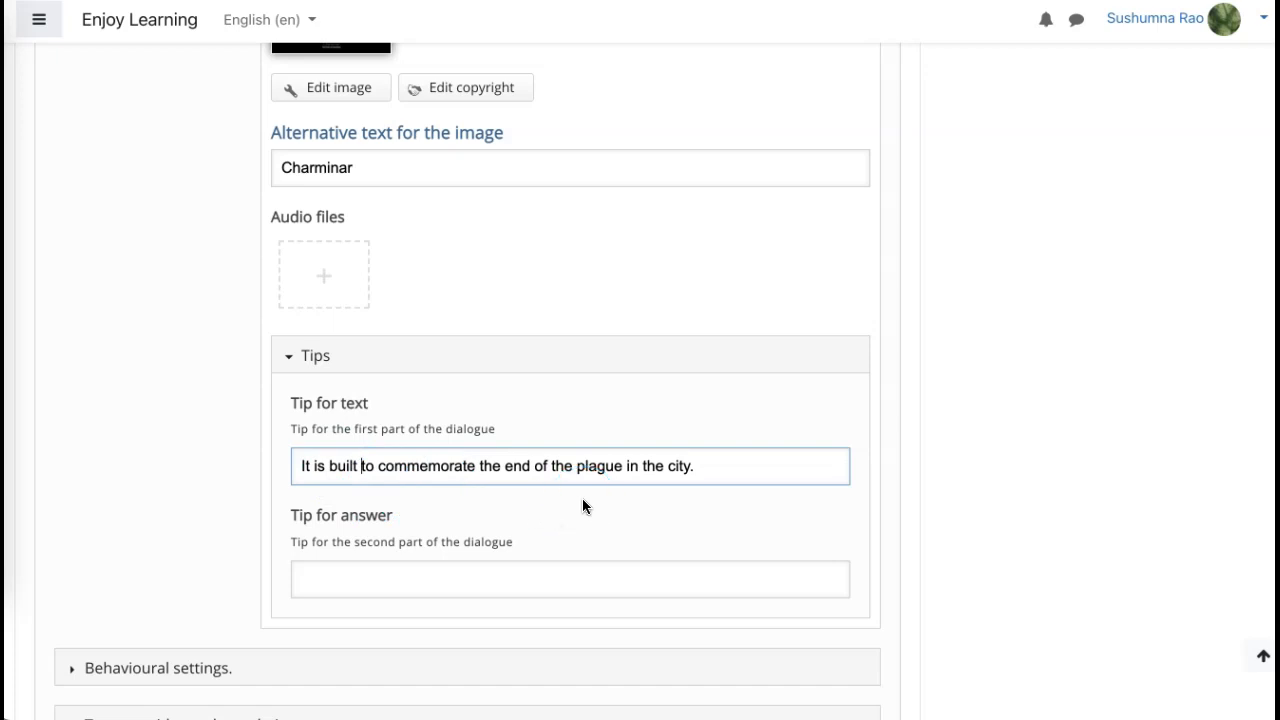
pyautogui.scroll(-3, 582, 498)
pyautogui.click(526, 452)
pyautogui.click(307, 656)
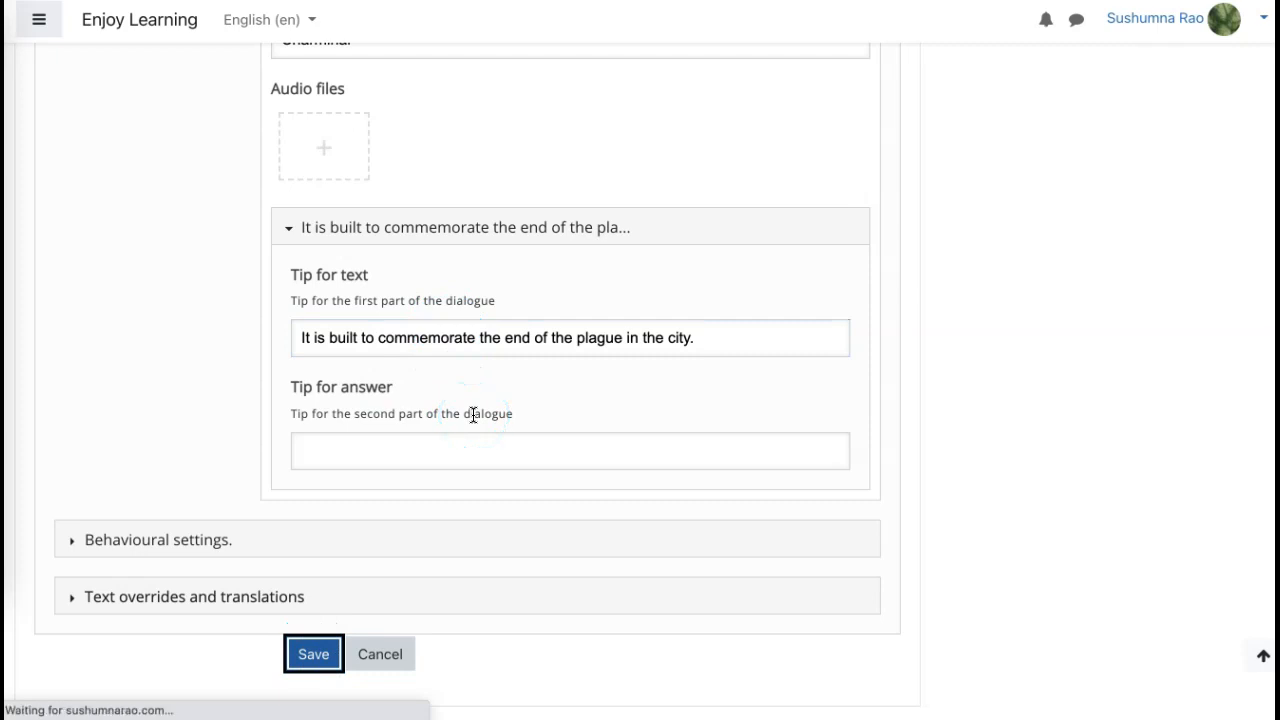
# - View the tip on the Charminar card in the saved activity and close it again
pyautogui.scroll(-2, 474, 415)
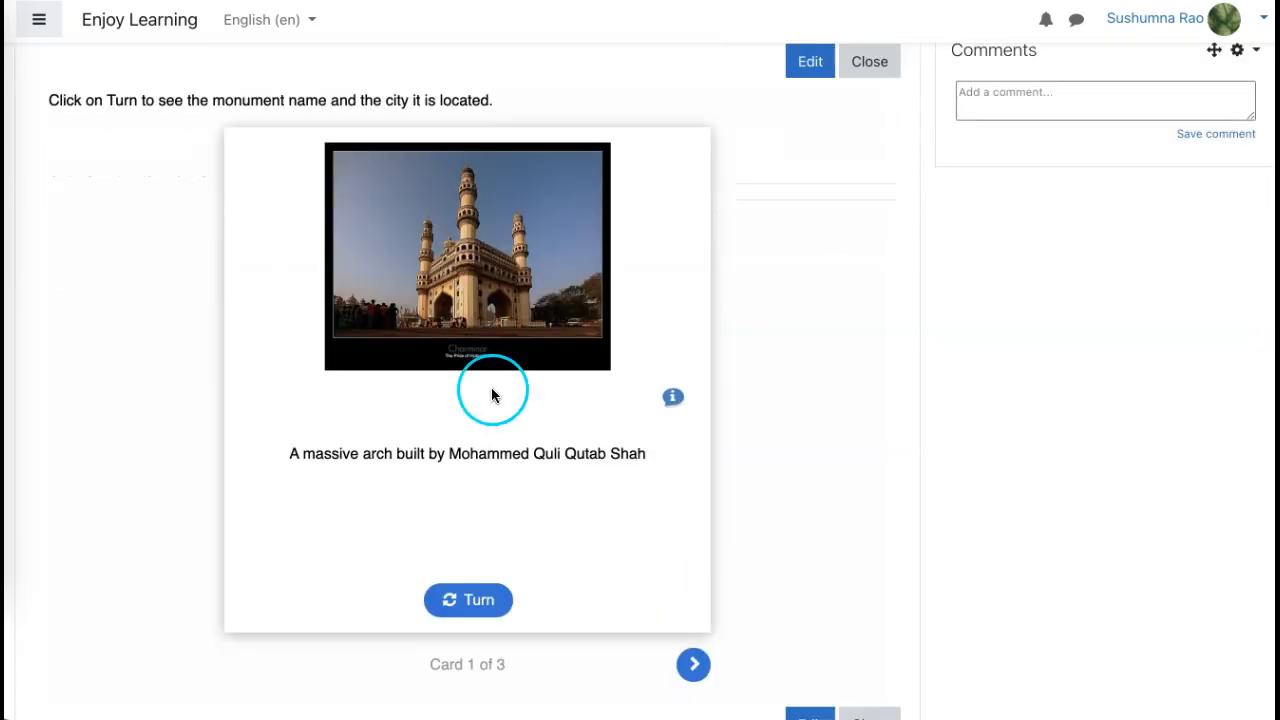
pyautogui.click(673, 399)
pyautogui.click(631, 437)
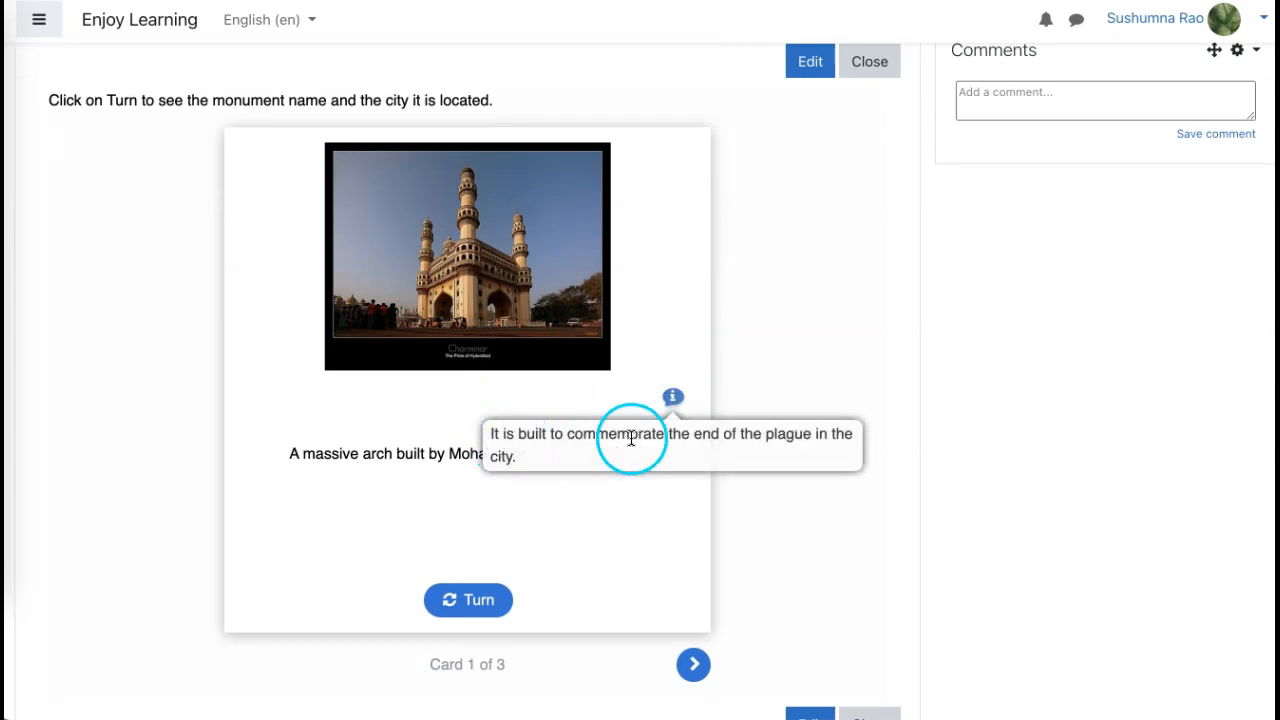
pyautogui.click(673, 397)
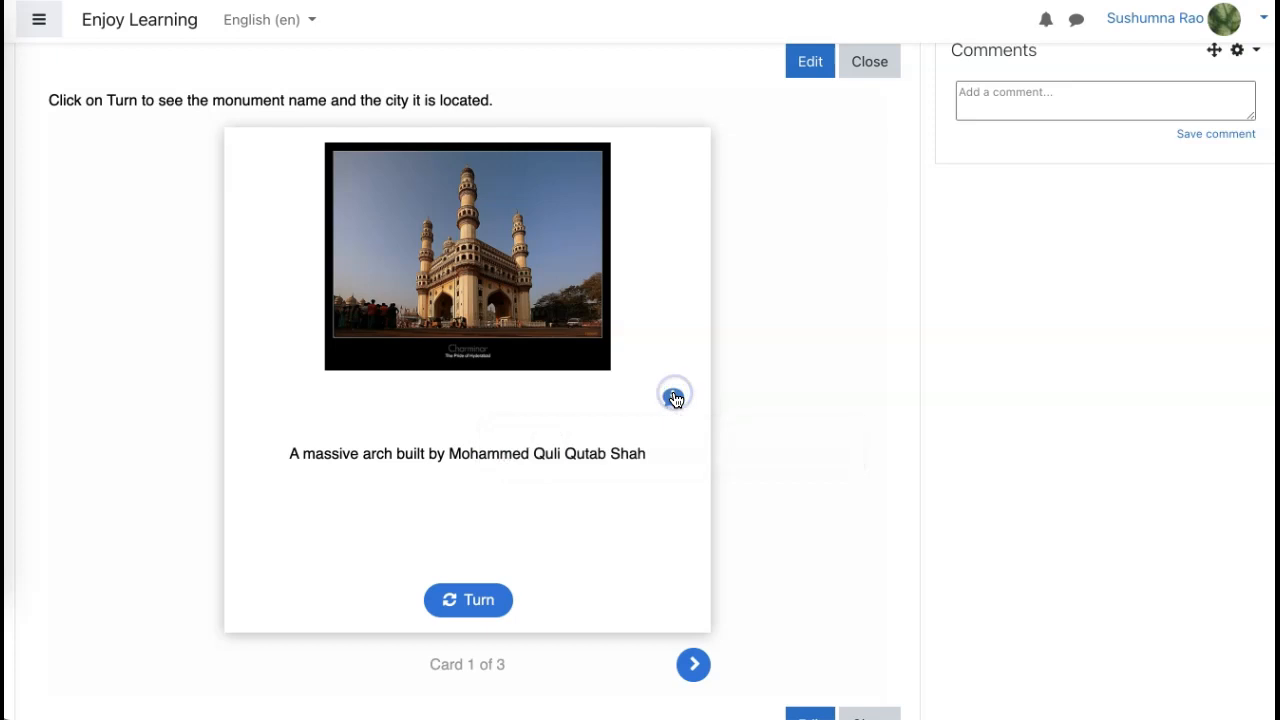
# - Reopen the activity for editing and set the dialog cards' presentation mode to Repetition
pyautogui.click(792, 77)
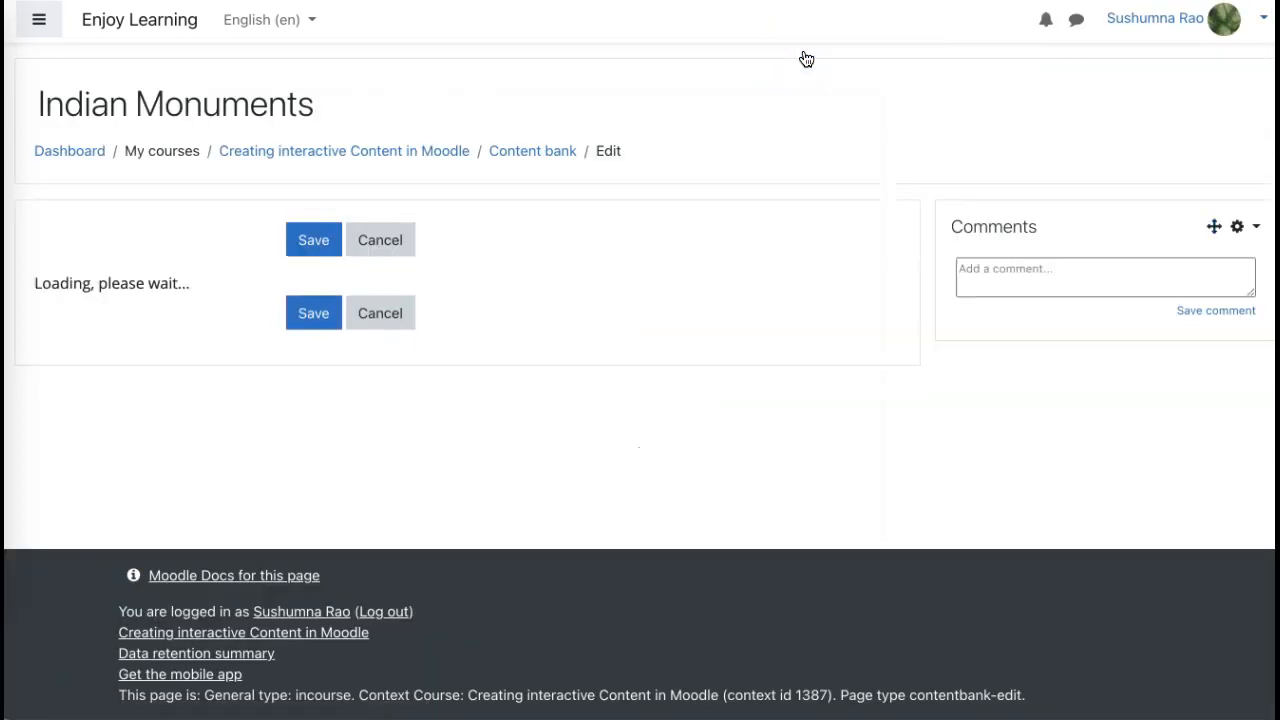
pyautogui.scroll(-5, 289, 574)
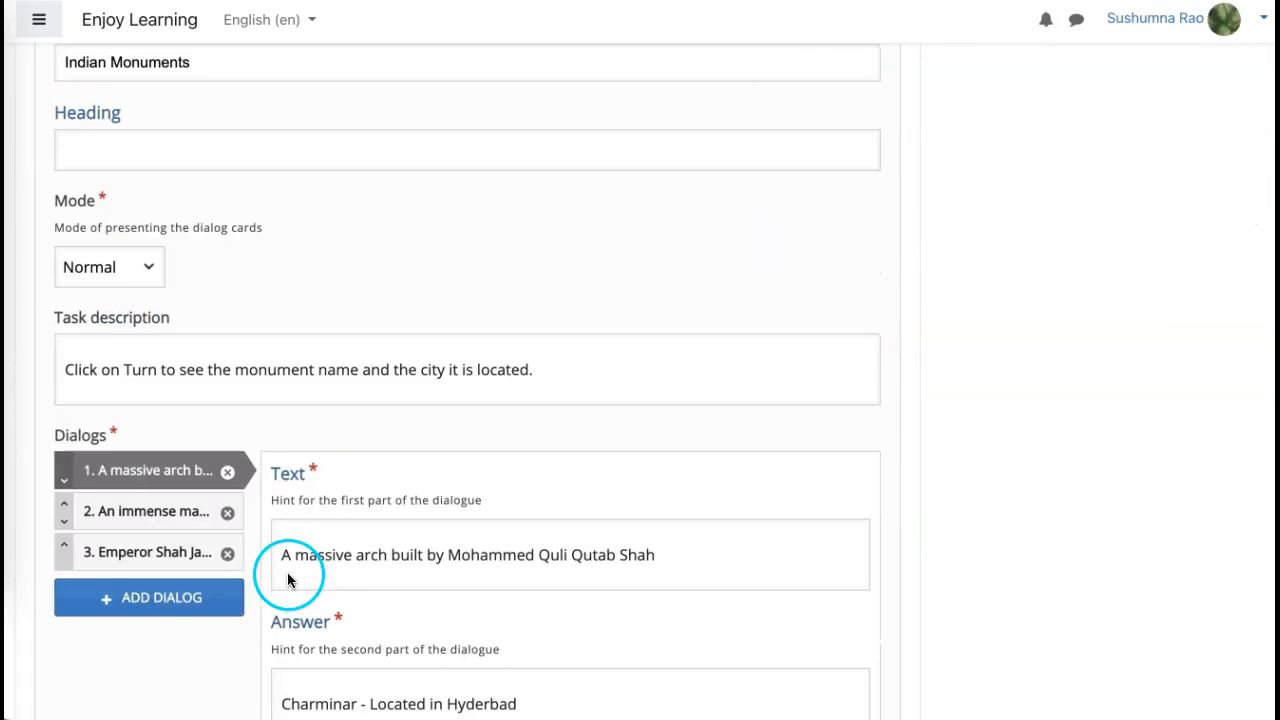
pyautogui.click(148, 269)
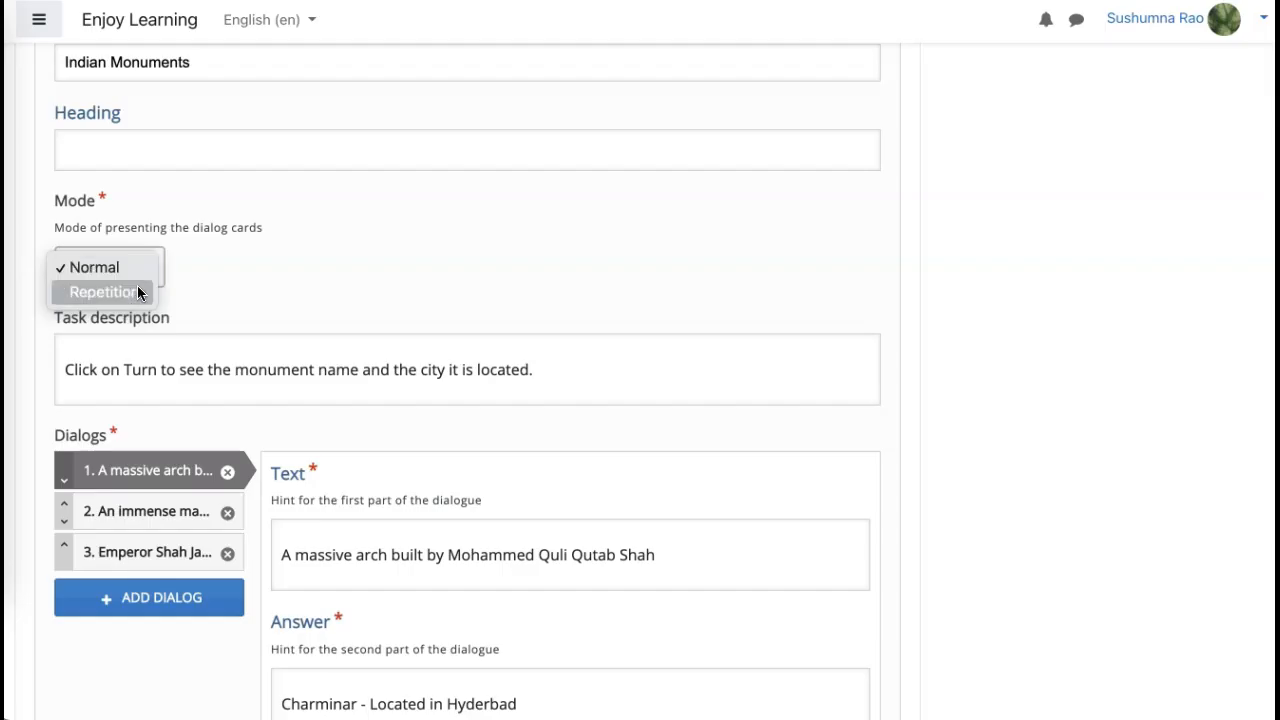
pyautogui.click(138, 293)
# - Review the behavioural settings offered for the Repetition mode and save the activity
pyautogui.scroll(-5, 289, 436)
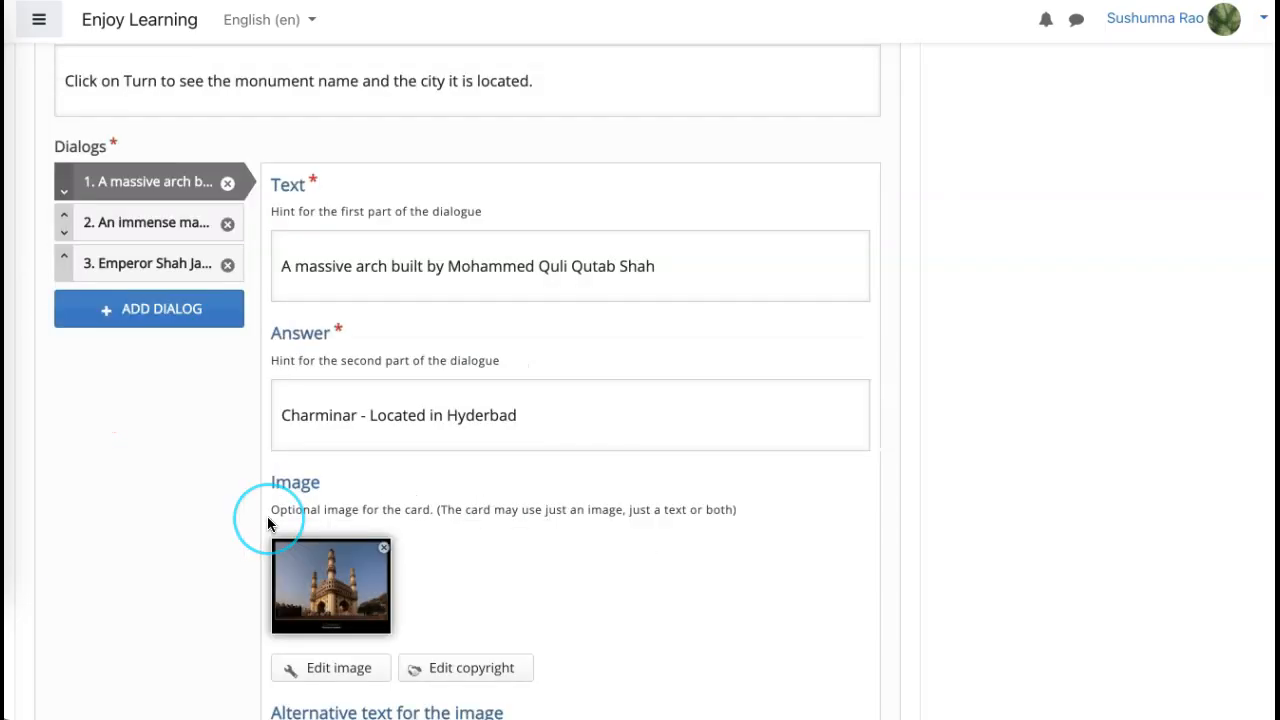
pyautogui.scroll(-5, 267, 516)
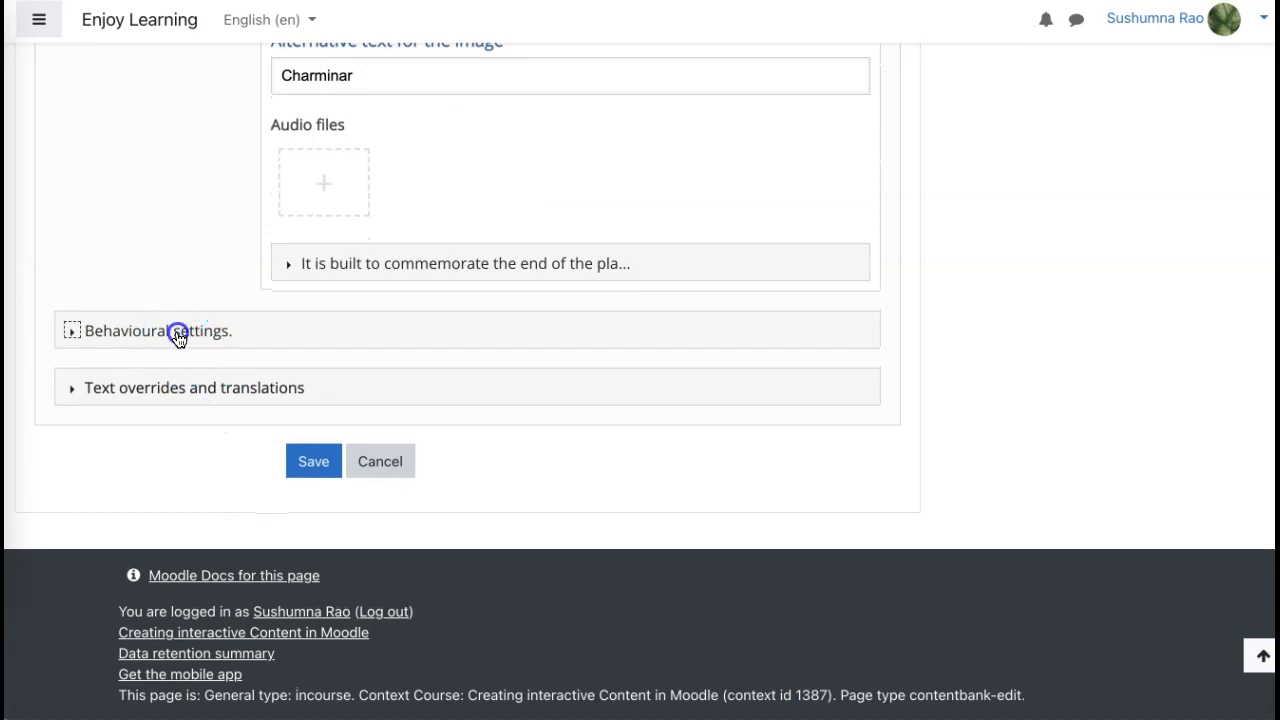
pyautogui.click(177, 332)
pyautogui.scroll(-2, 388, 502)
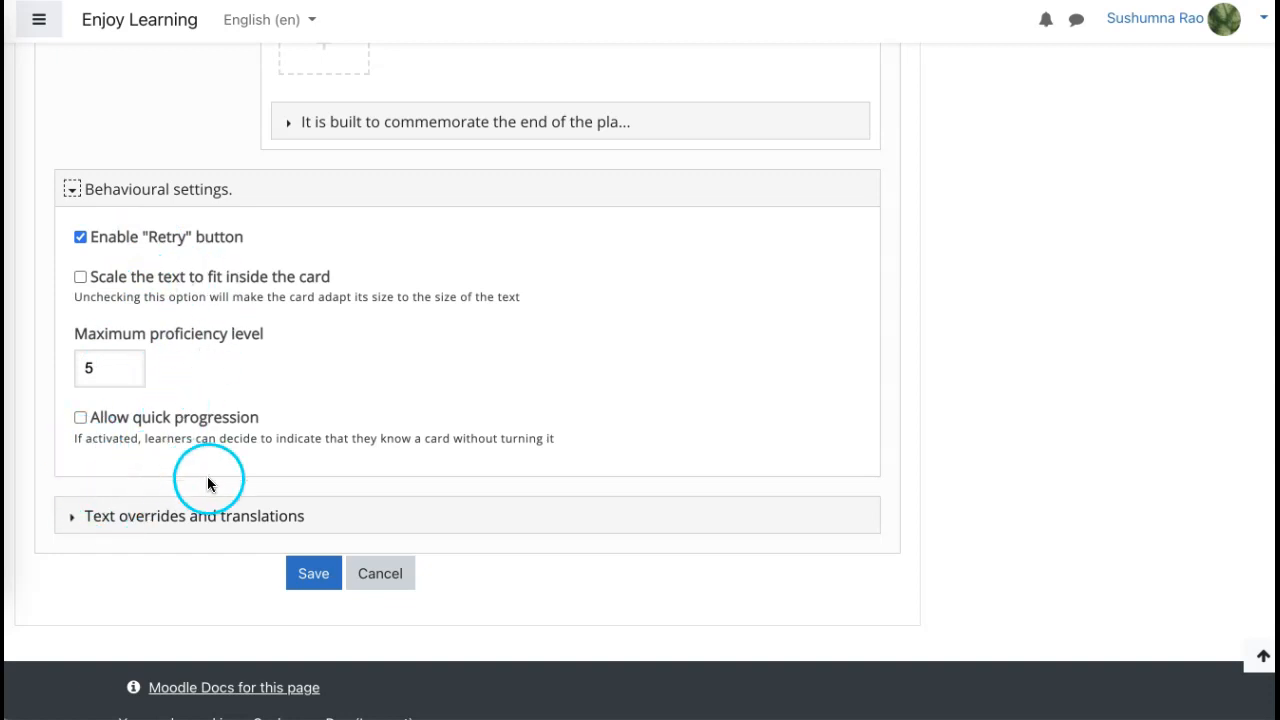
pyautogui.scroll(3, 237, 383)
pyautogui.scroll(8, 237, 383)
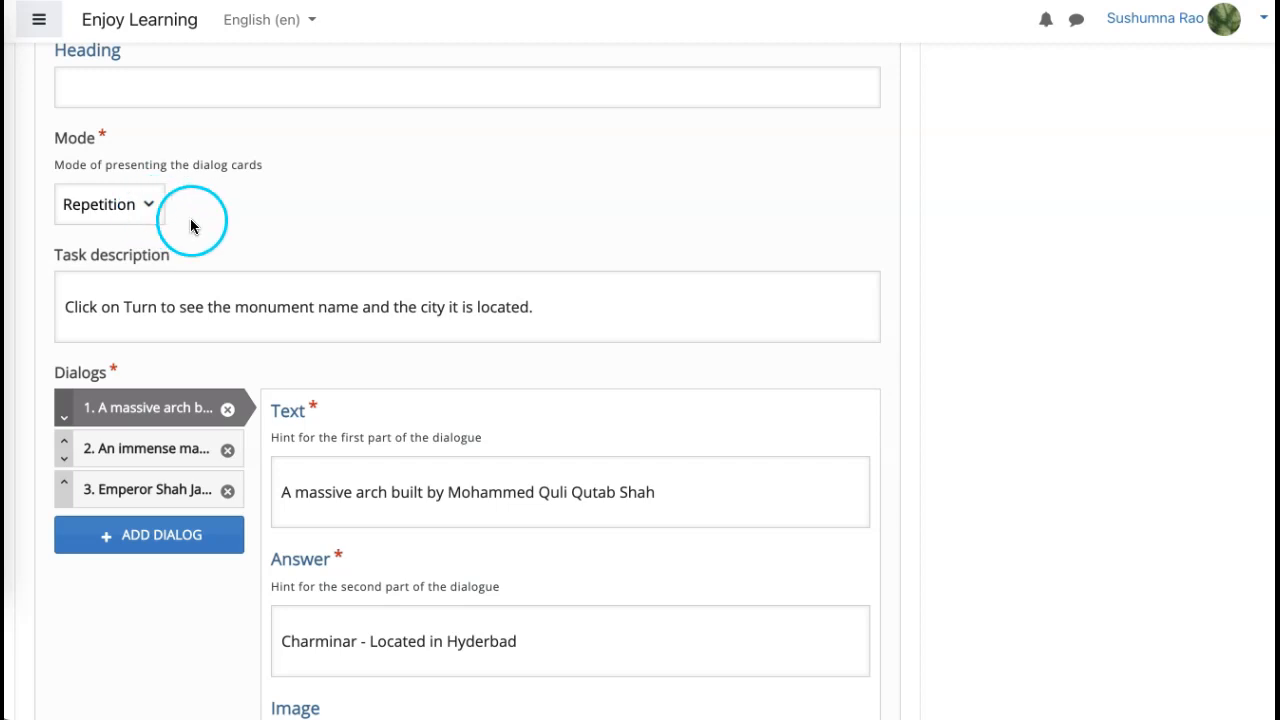
pyautogui.scroll(-11, 200, 265)
pyautogui.click(333, 455)
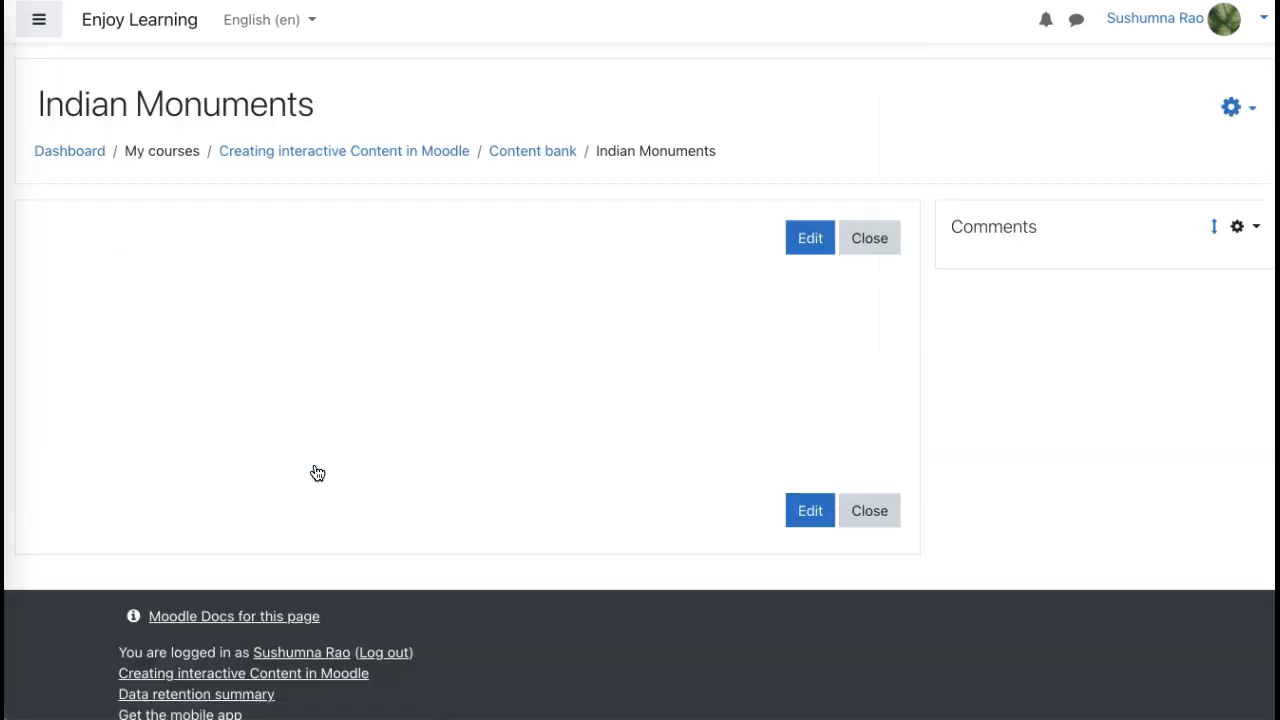
# - Turn the Charminar and Taj Mahal cards in the saved activity and mark each answer as right
pyautogui.scroll(-2, 315, 471)
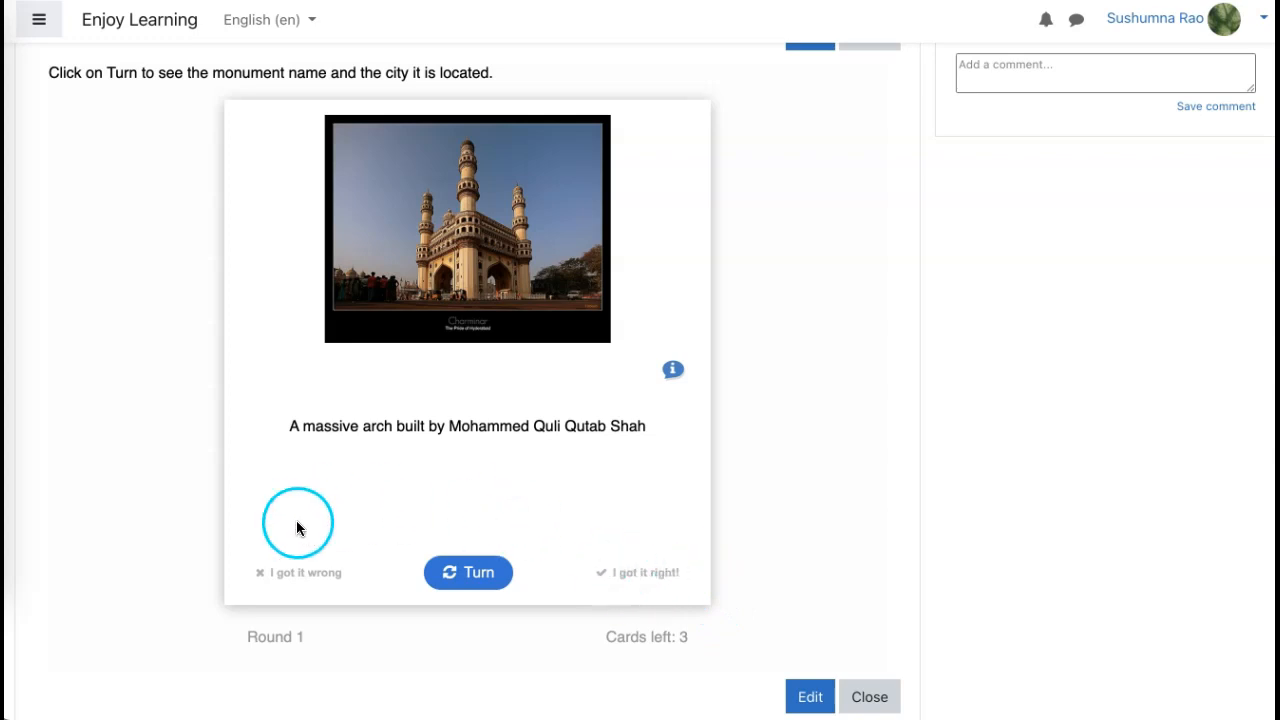
pyautogui.click(475, 575)
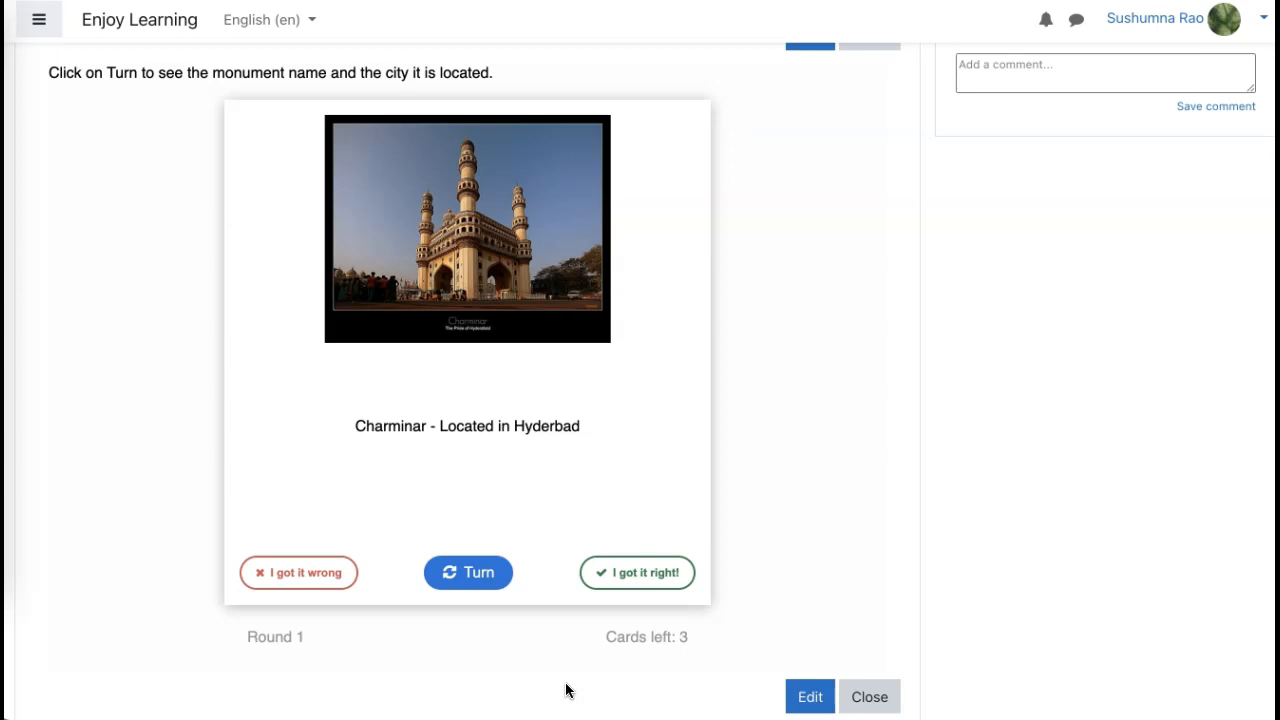
pyautogui.click(604, 590)
pyautogui.click(464, 582)
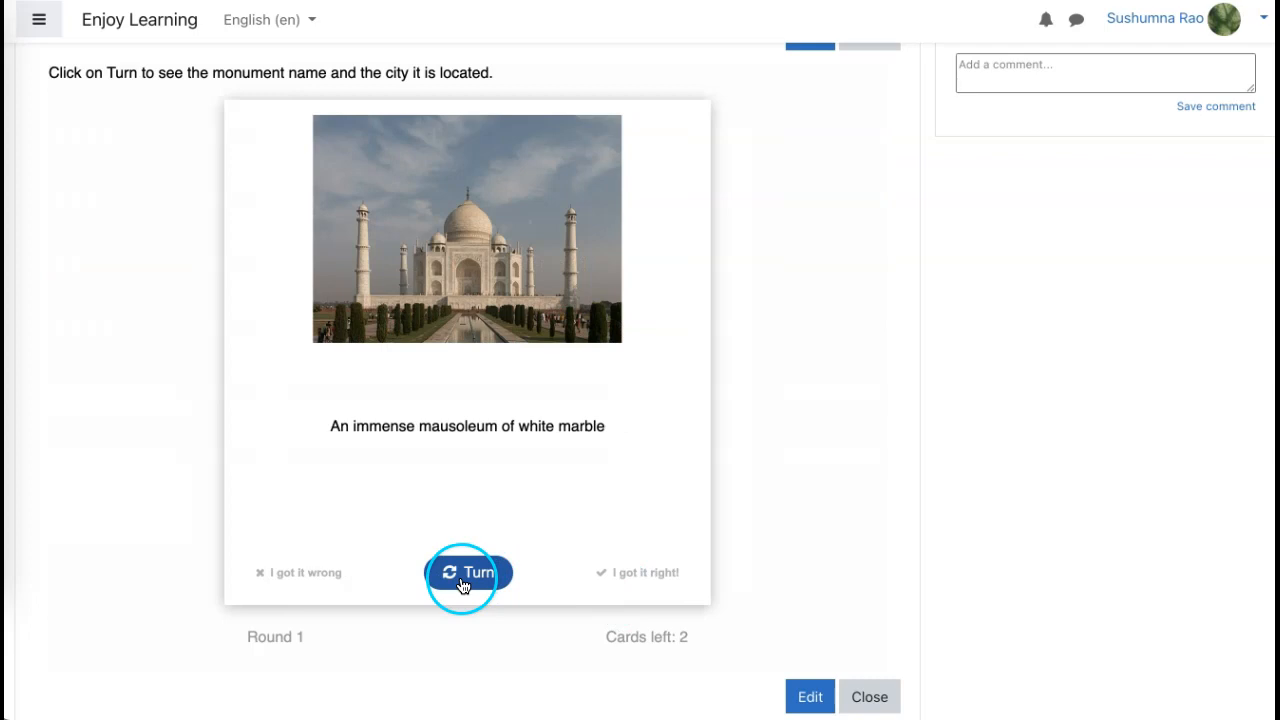
pyautogui.click(667, 570)
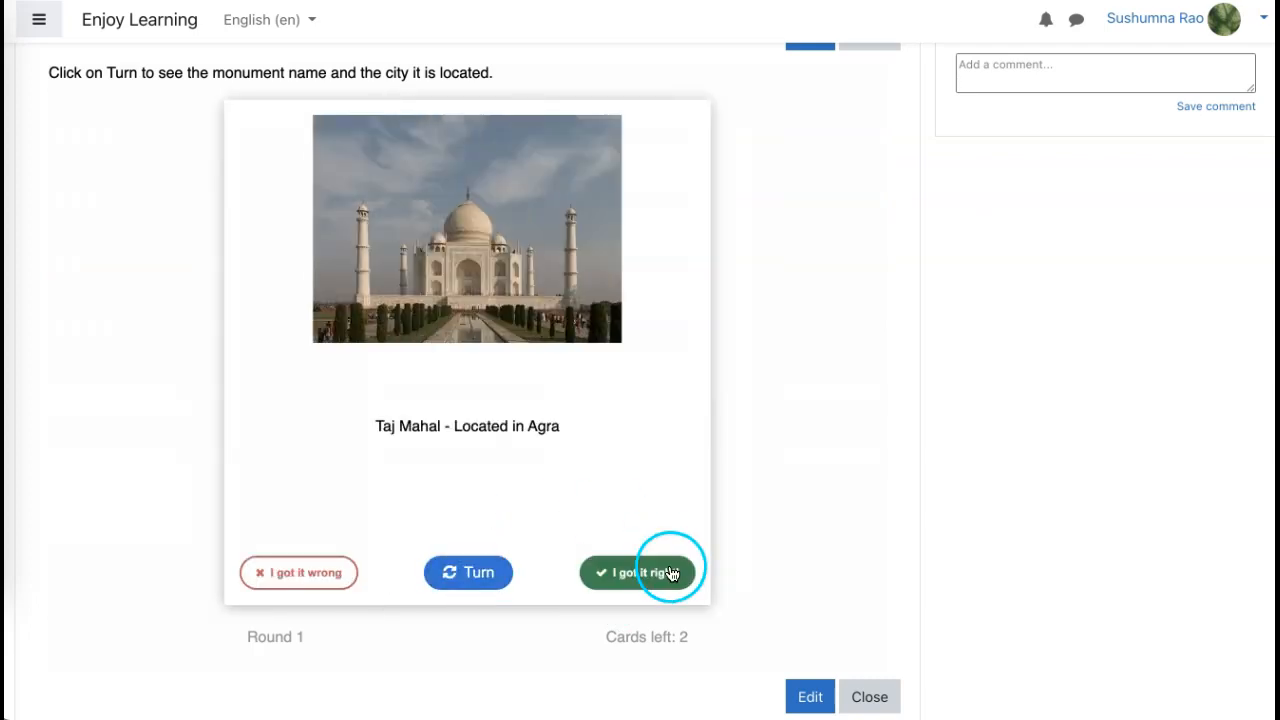
# - Turn the Red Fort card, mark it as right, and proceed to the round summary to review the scores
pyautogui.click(540, 520)
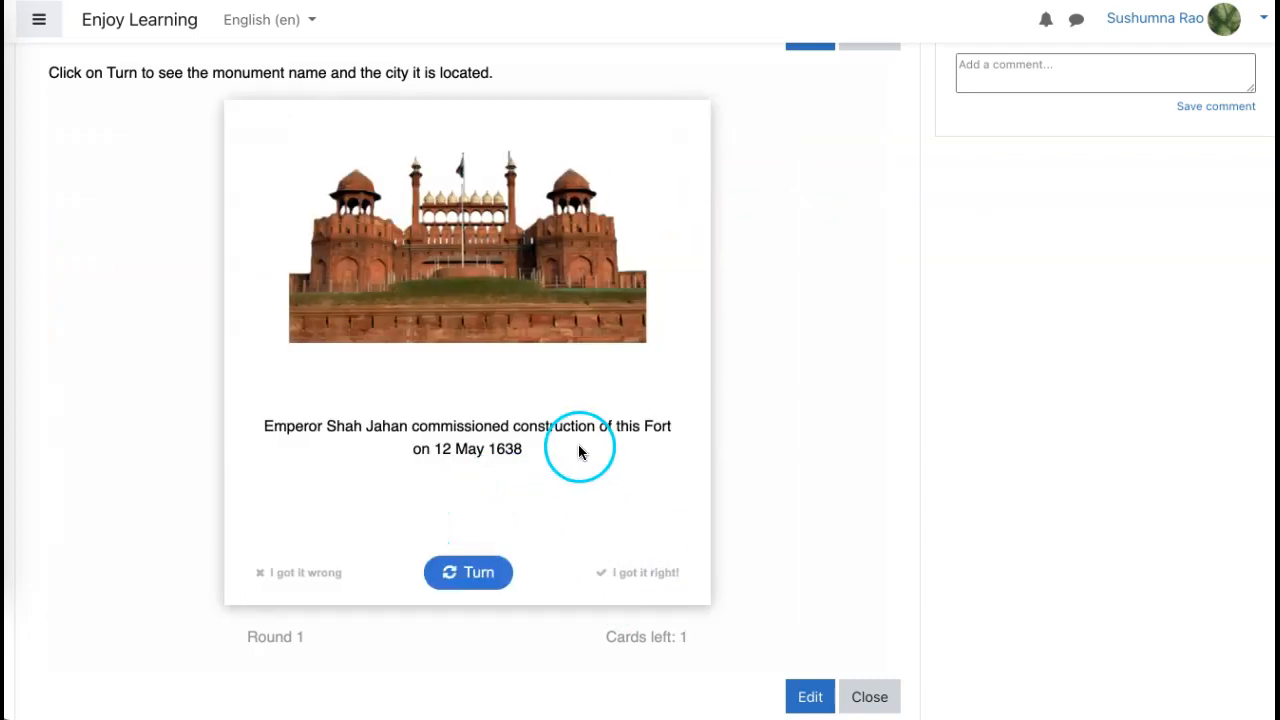
pyautogui.click(489, 572)
pyautogui.click(579, 568)
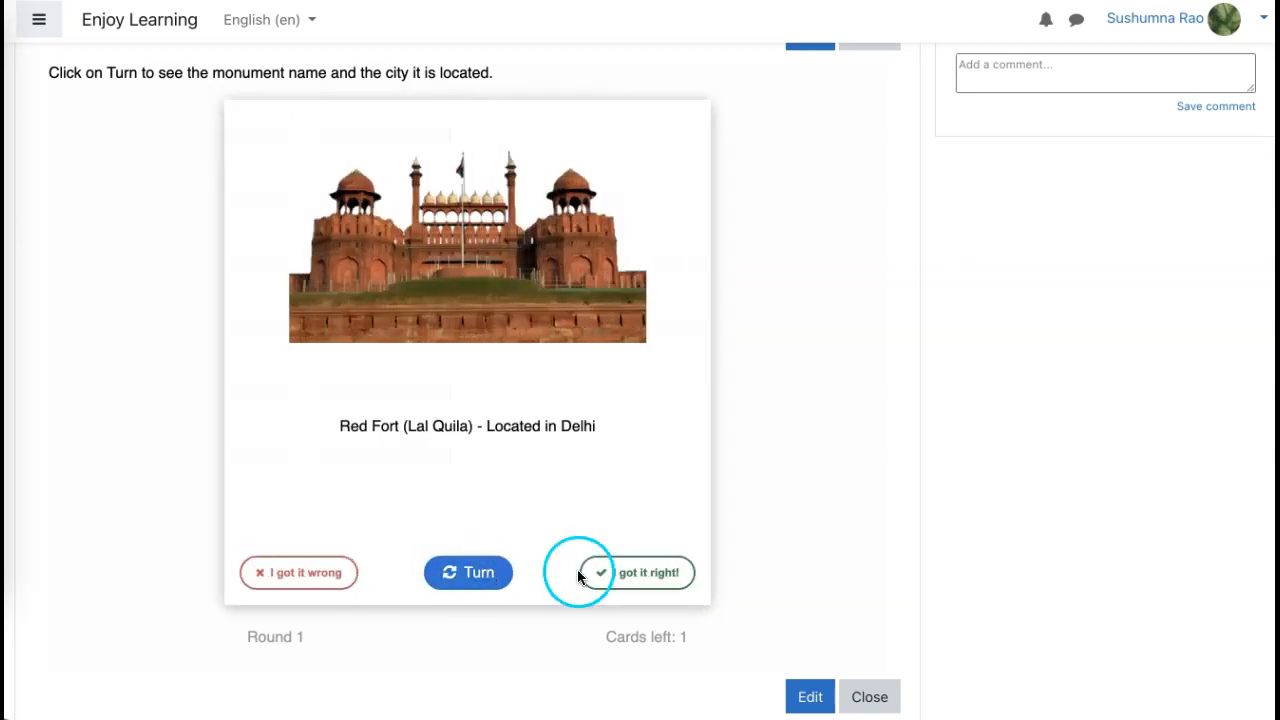
pyautogui.click(586, 546)
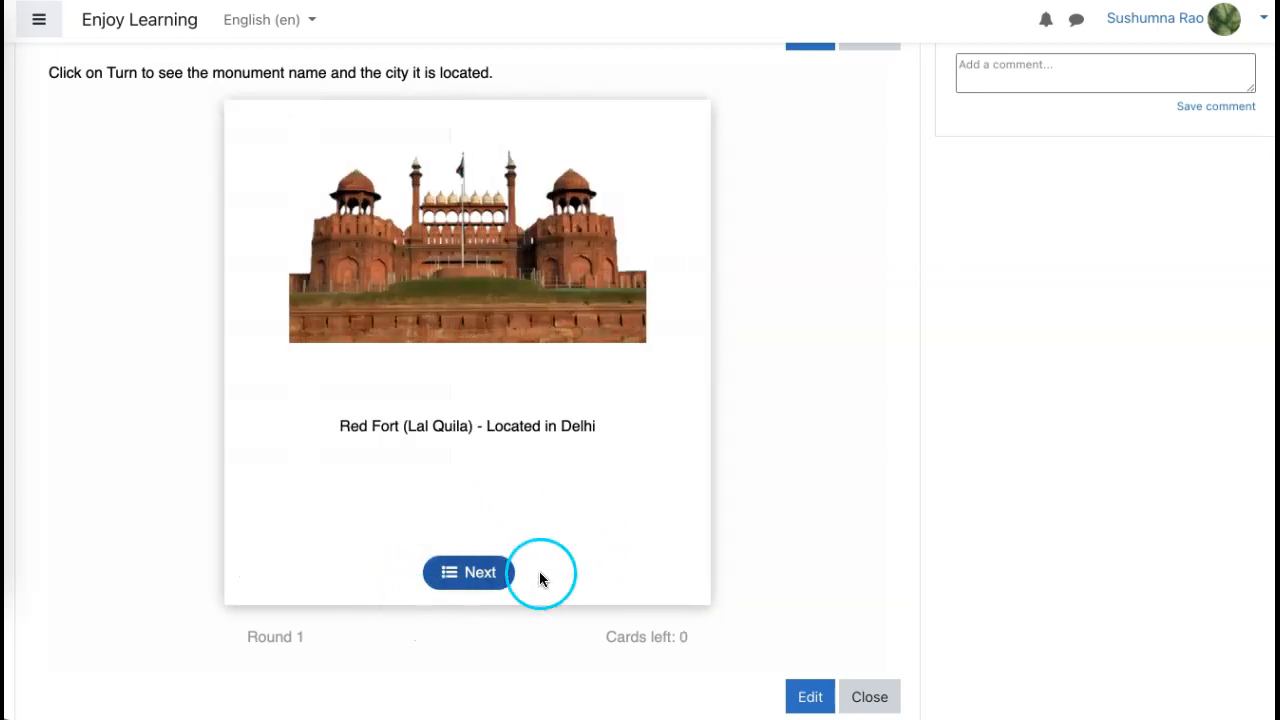
pyautogui.click(496, 573)
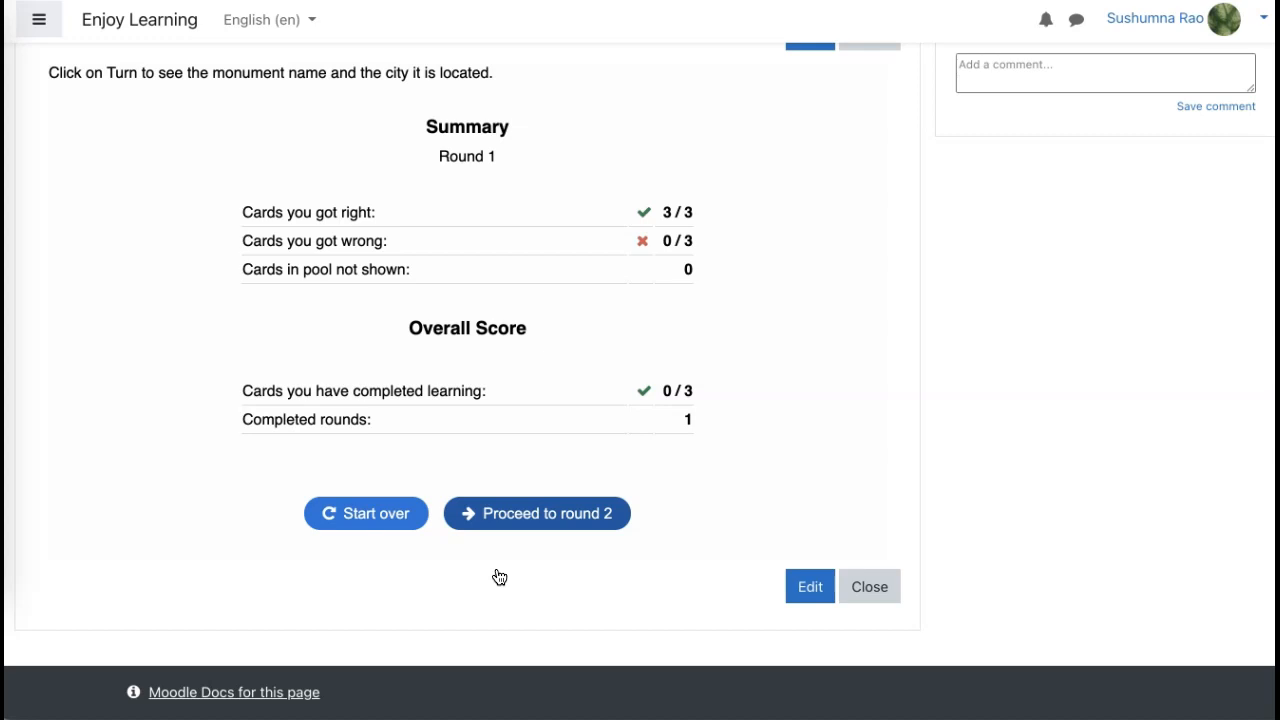
pyautogui.scroll(2, 640, 370)
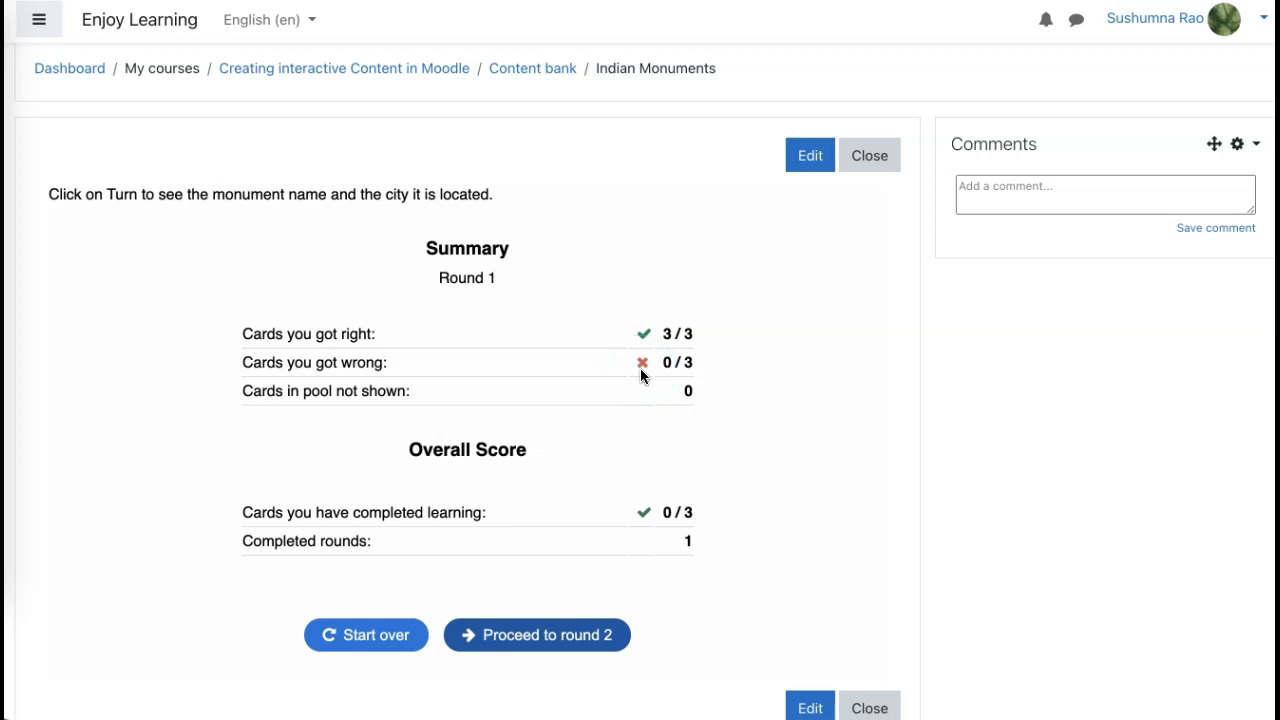
pyautogui.scroll(1, 641, 375)
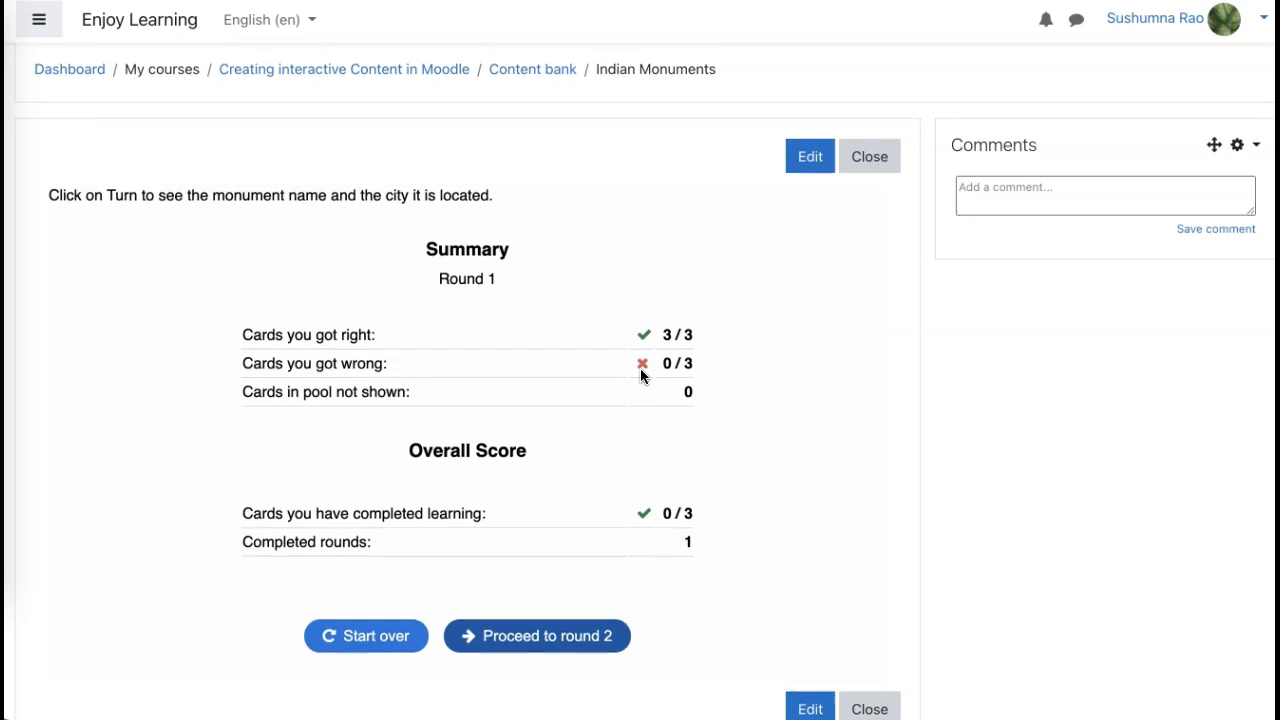
# - Reopen the Indian Monuments activity for editing from the round summary page
pyautogui.scroll(-1, 641, 376)
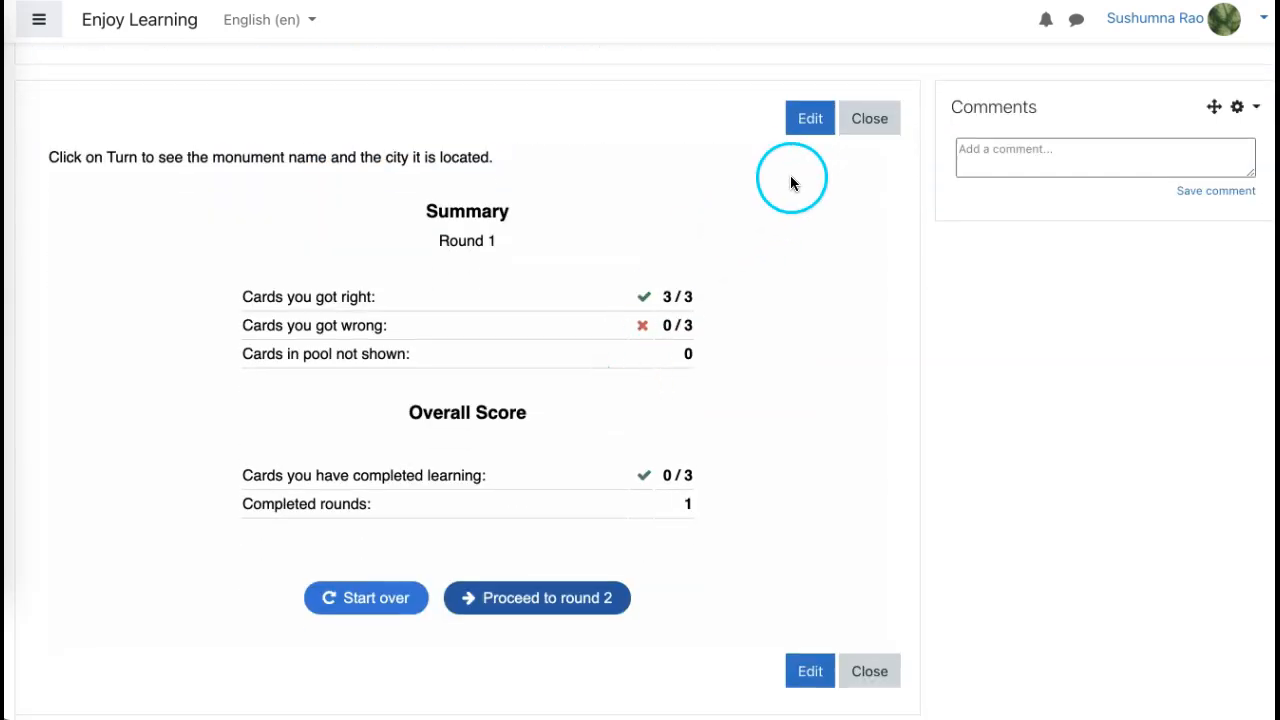
pyautogui.click(799, 127)
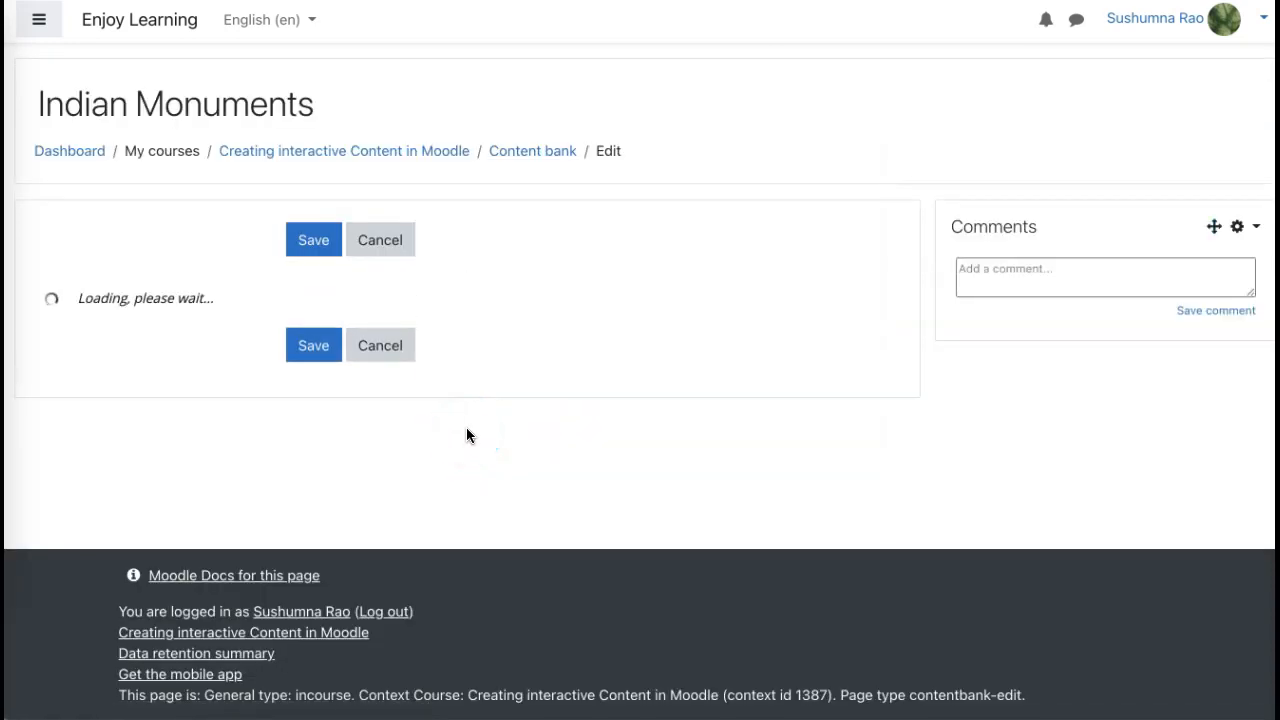
pyautogui.scroll(-1, 466, 432)
pyautogui.scroll(-2, 466, 432)
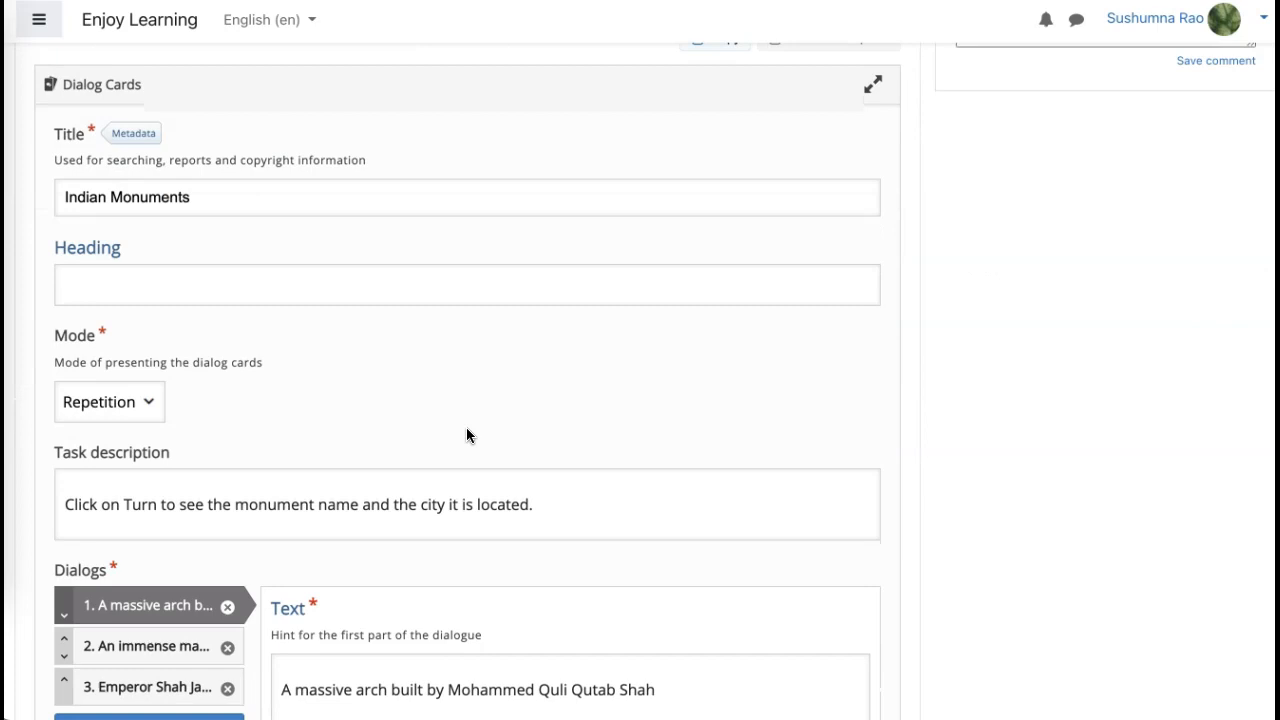
# - Review the mode, task description and the Charminar card's text, answer, image, alternative text and audio fields
pyautogui.click(206, 252)
pyautogui.scroll(-1, 303, 409)
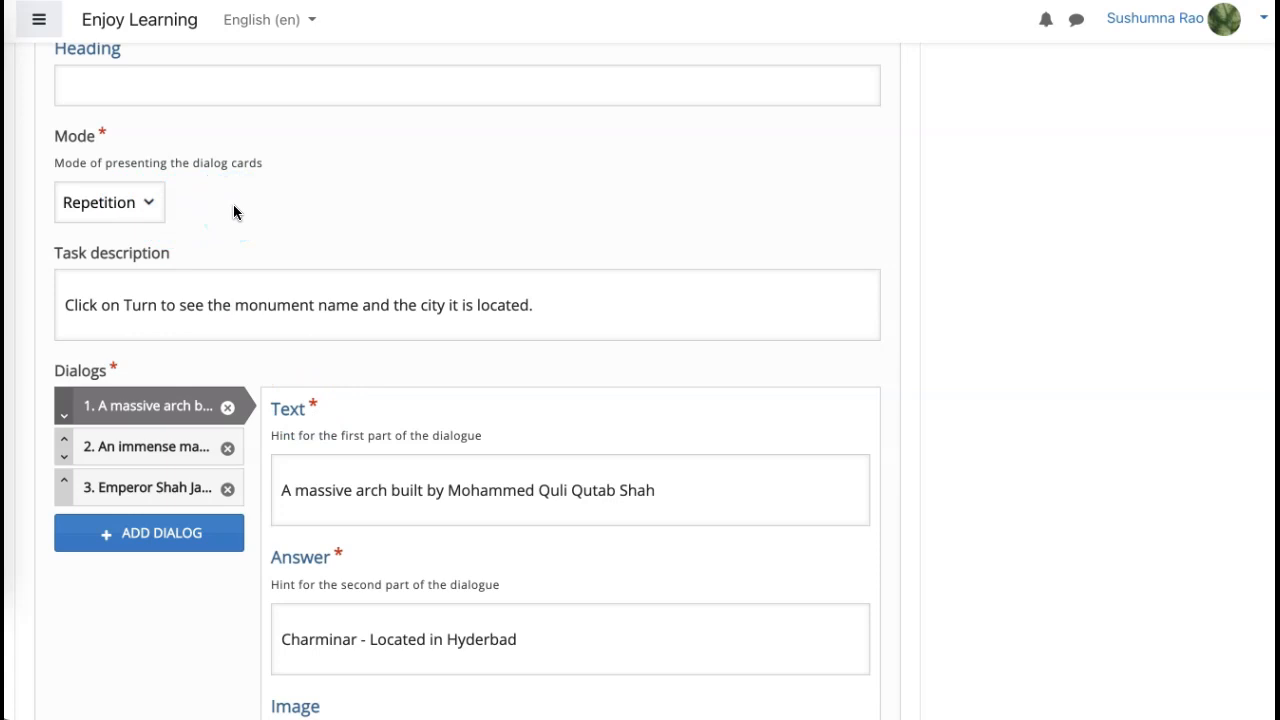
pyautogui.scroll(-1, 233, 204)
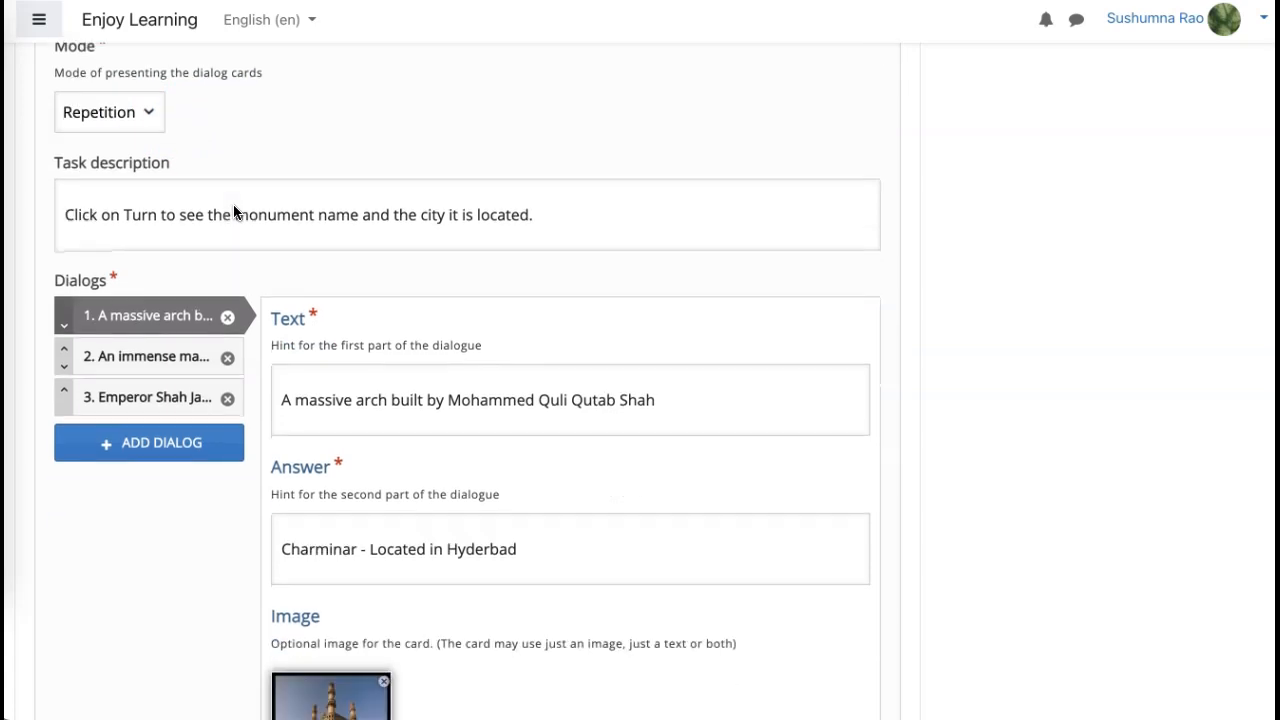
pyautogui.scroll(-2, 392, 458)
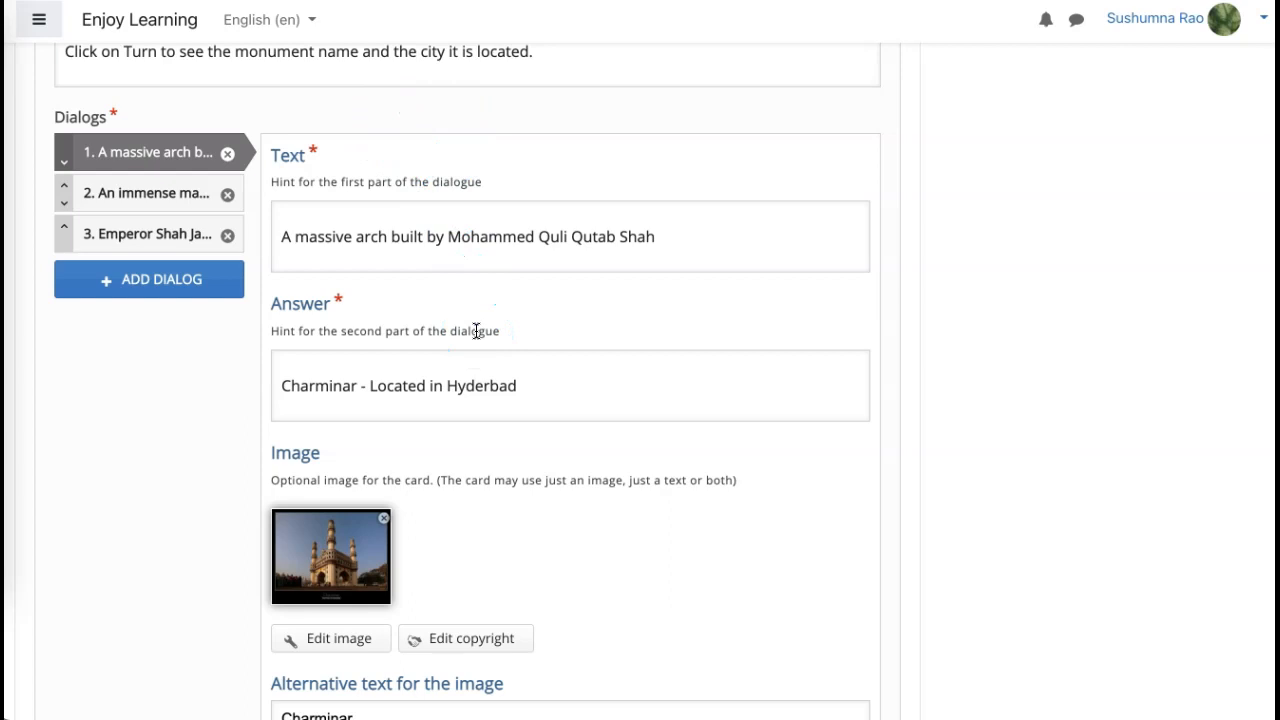
pyautogui.scroll(-2, 476, 331)
pyautogui.scroll(2, 476, 331)
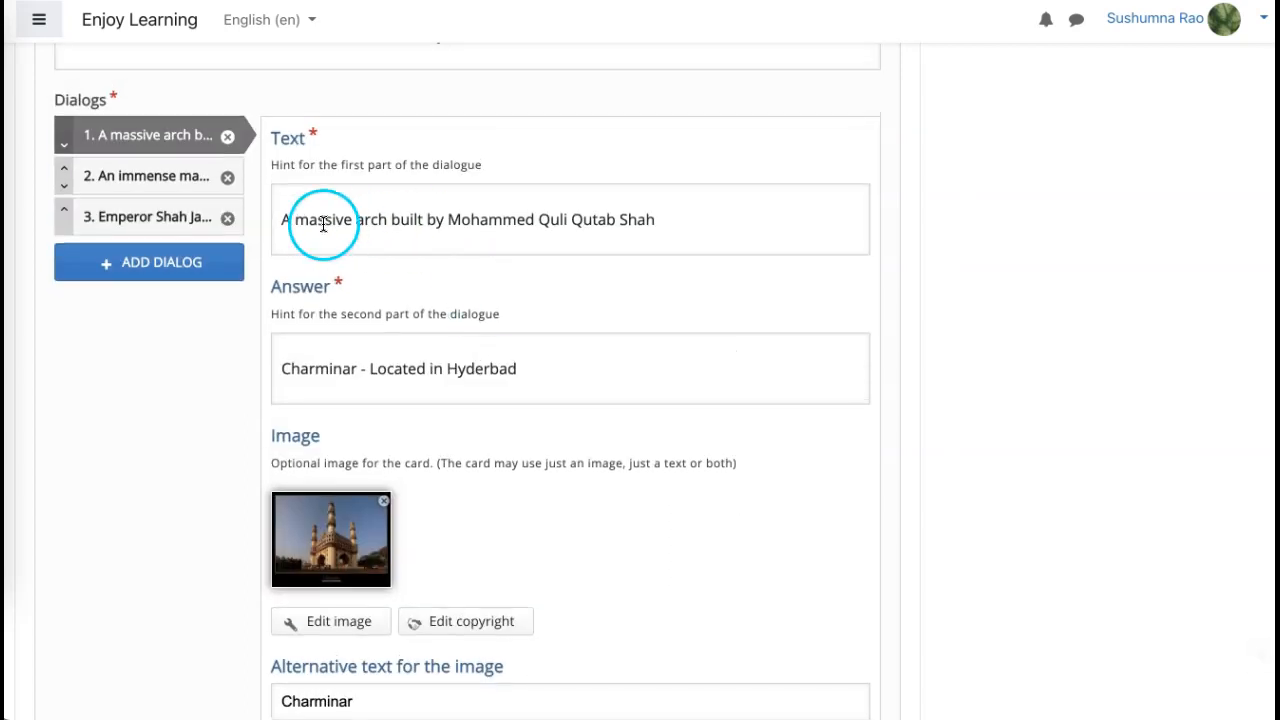
pyautogui.scroll(-4, 491, 397)
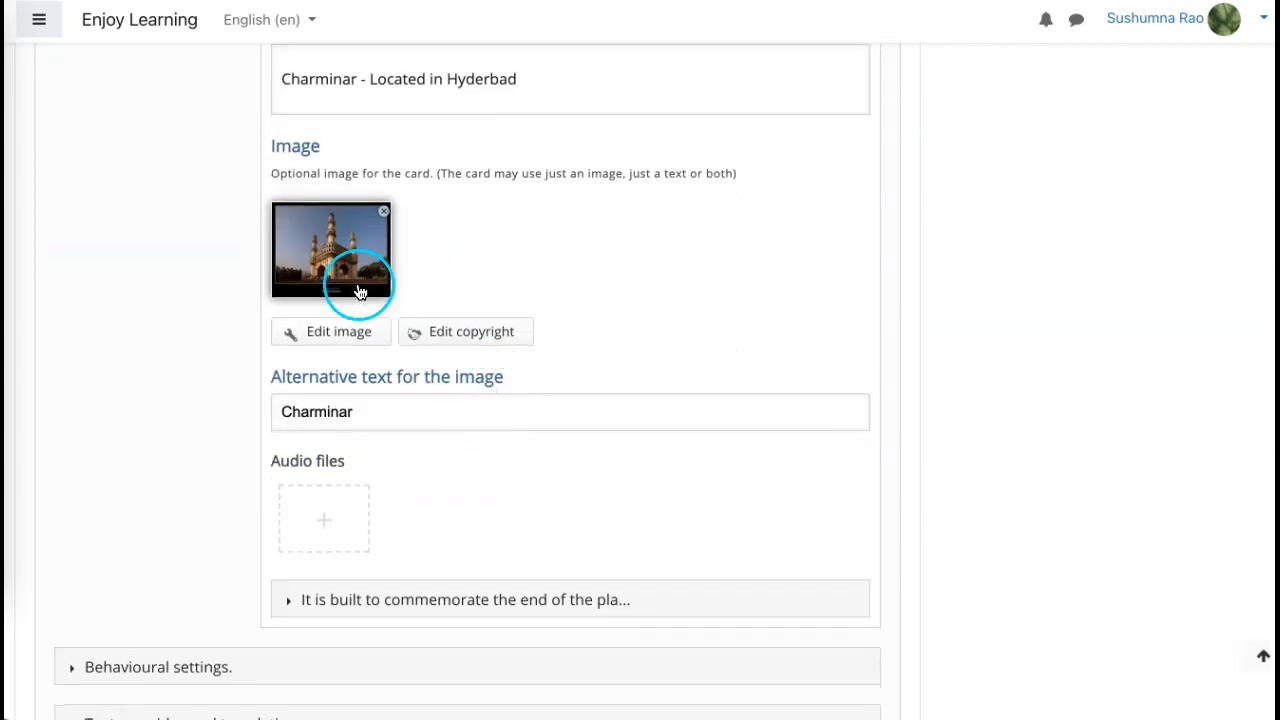
pyautogui.scroll(-2, 474, 440)
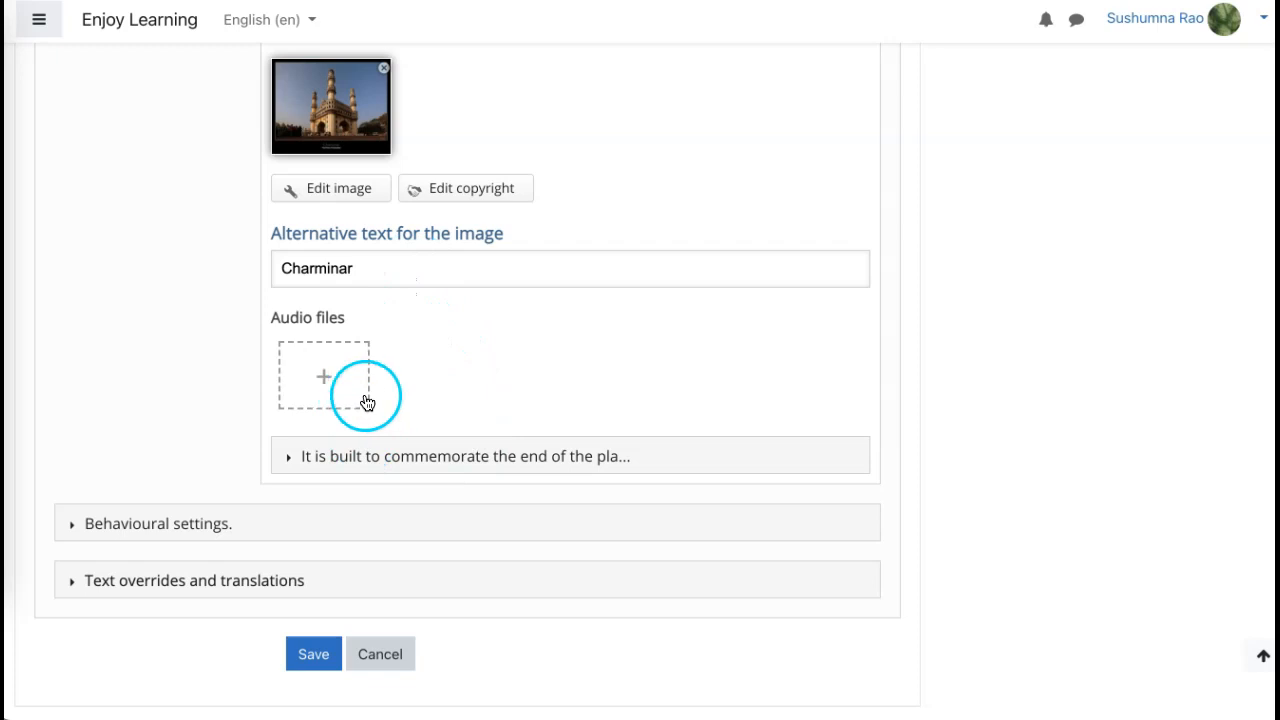
pyautogui.scroll(-1, 442, 404)
pyautogui.scroll(-3, 442, 404)
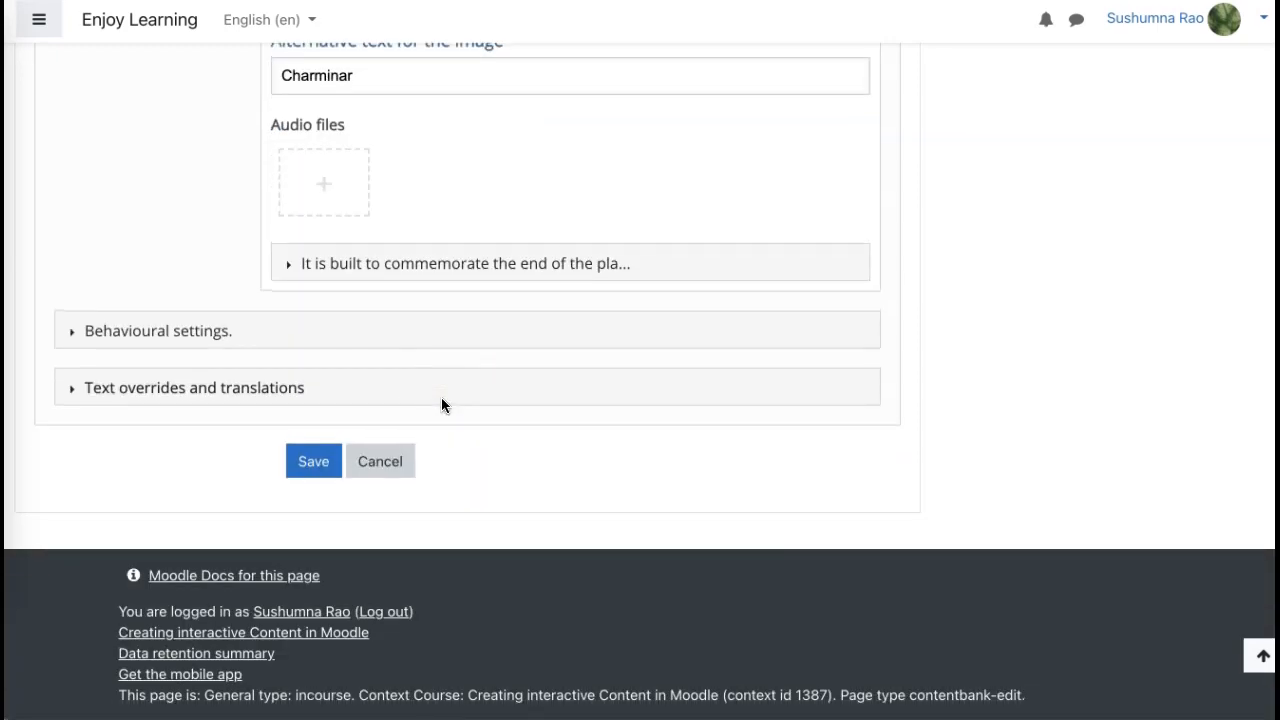
# - Allow quick progression in the behavioural settings for the Repetition mode and save the activity
pyautogui.click(78, 338)
pyautogui.scroll(8, 360, 292)
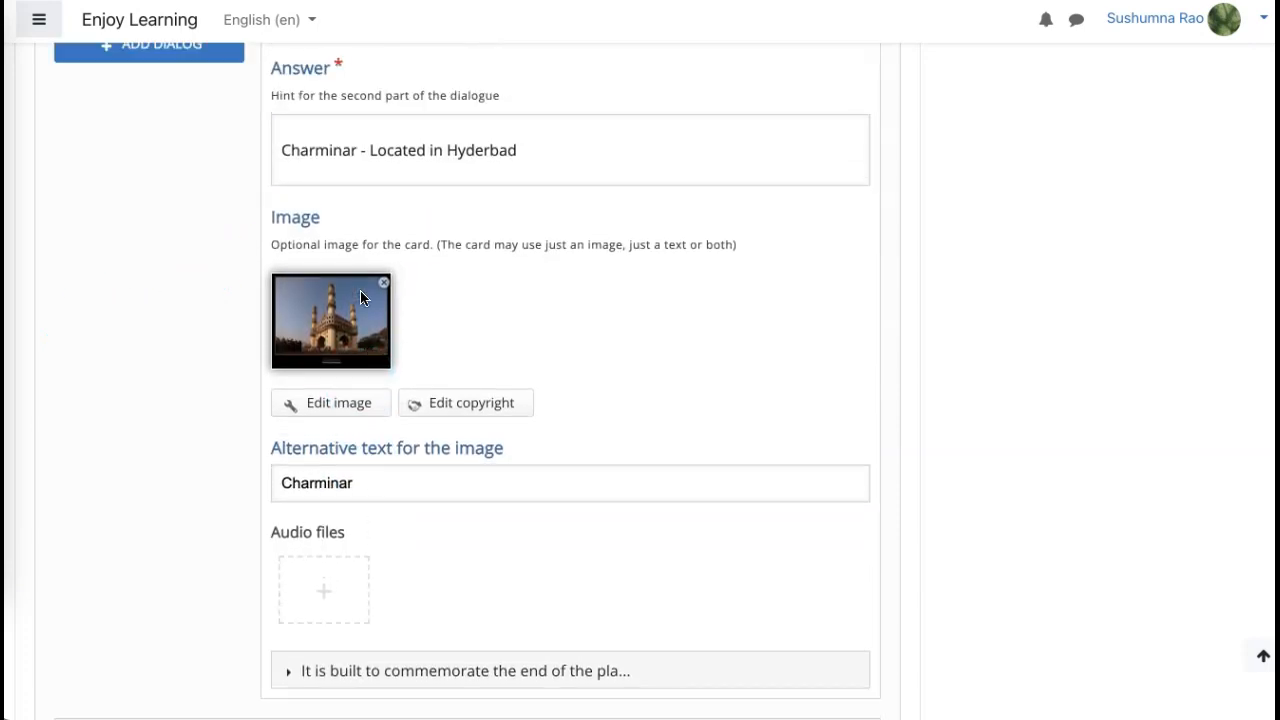
pyautogui.scroll(5, 360, 297)
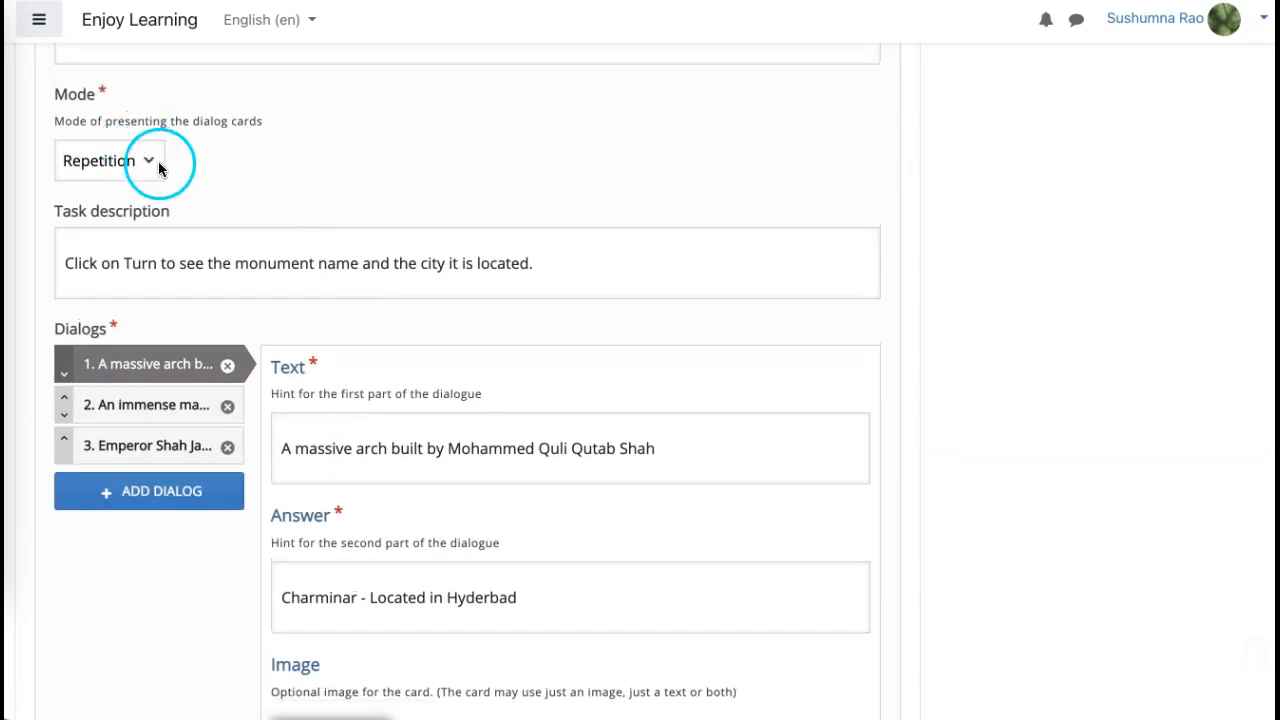
pyautogui.scroll(-10, 334, 285)
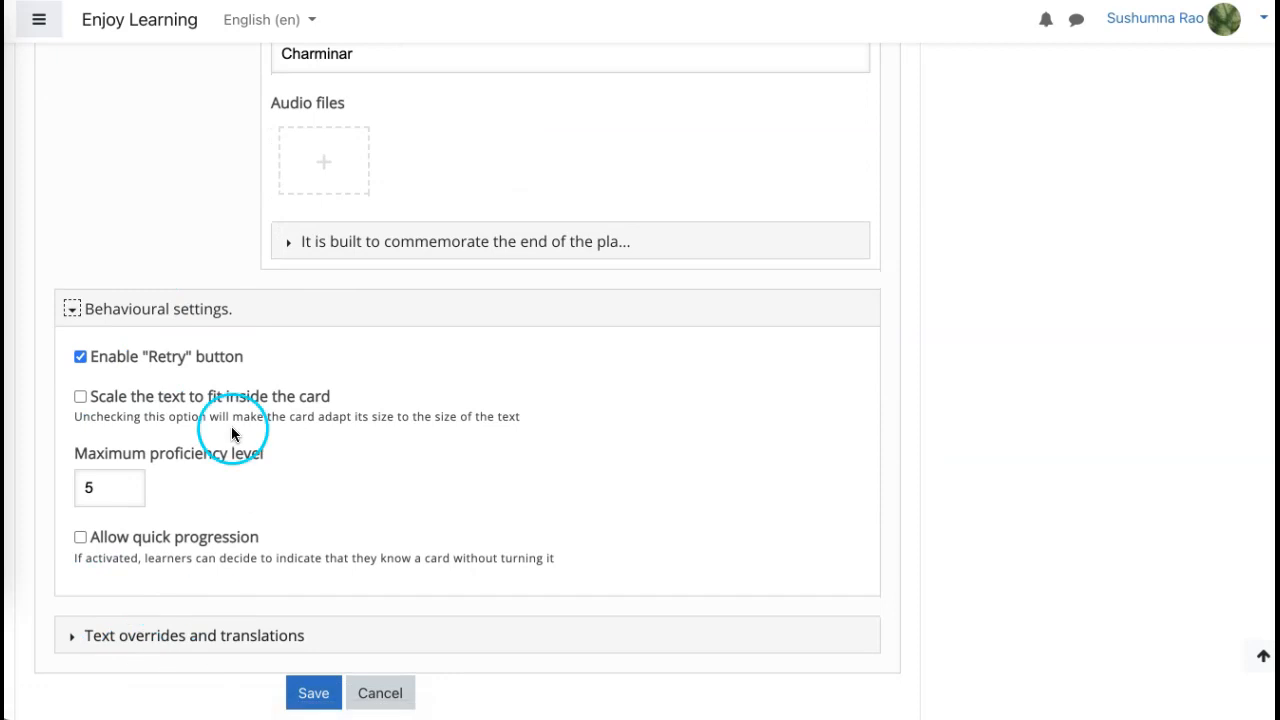
pyautogui.scroll(10, 188, 432)
pyautogui.scroll(-11, 187, 430)
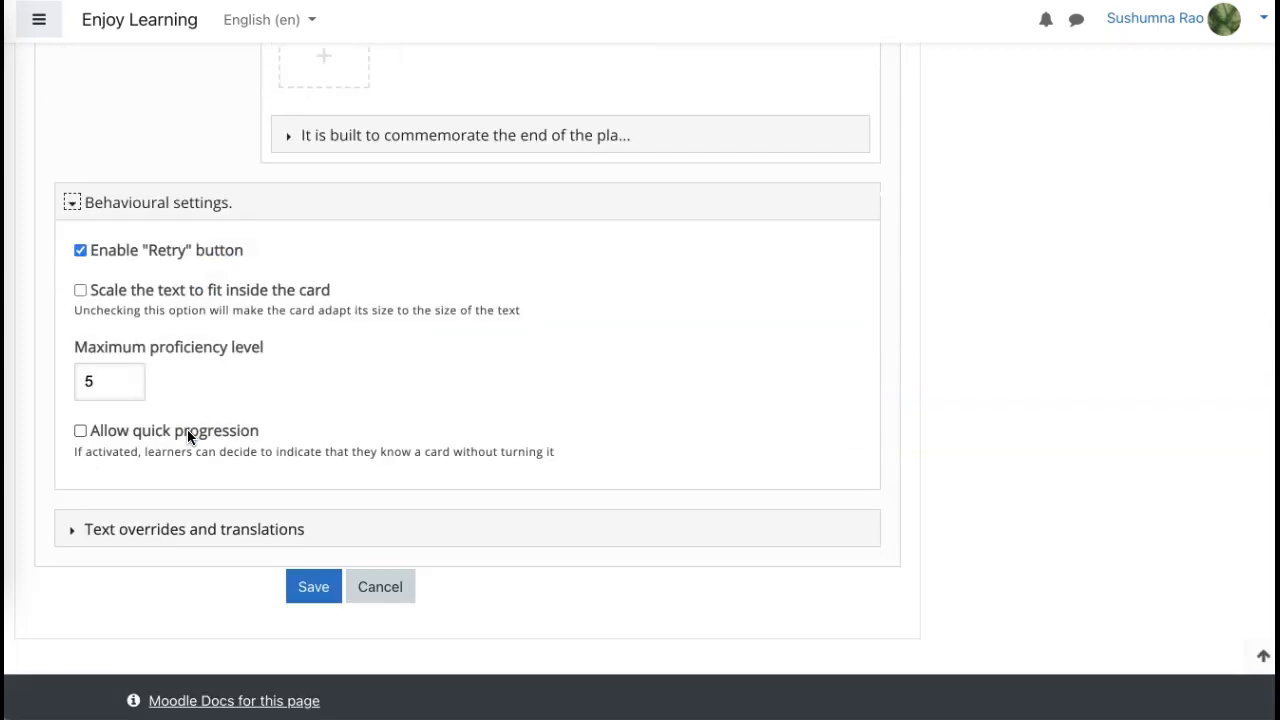
pyautogui.click(82, 462)
pyautogui.click(80, 431)
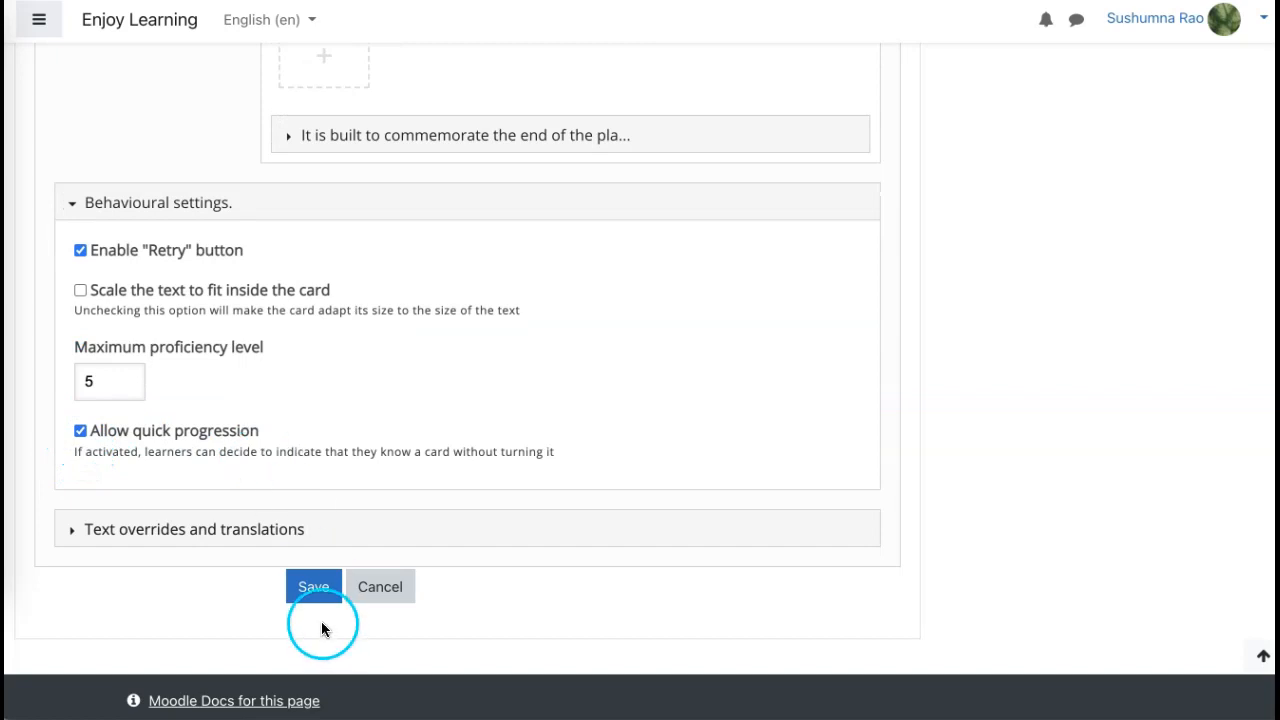
pyautogui.click(312, 590)
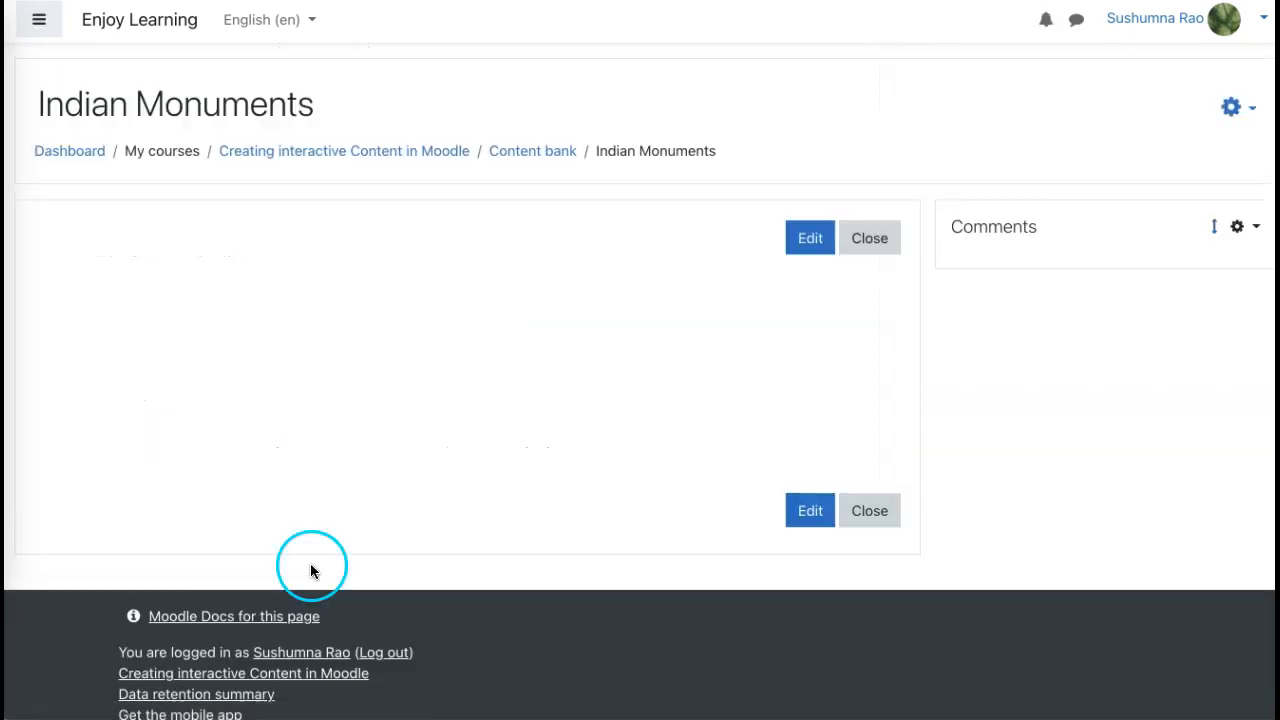
# - Examine the Red Fort card in the saved activity and the answer options offered before turning it
pyautogui.scroll(-3, 412, 423)
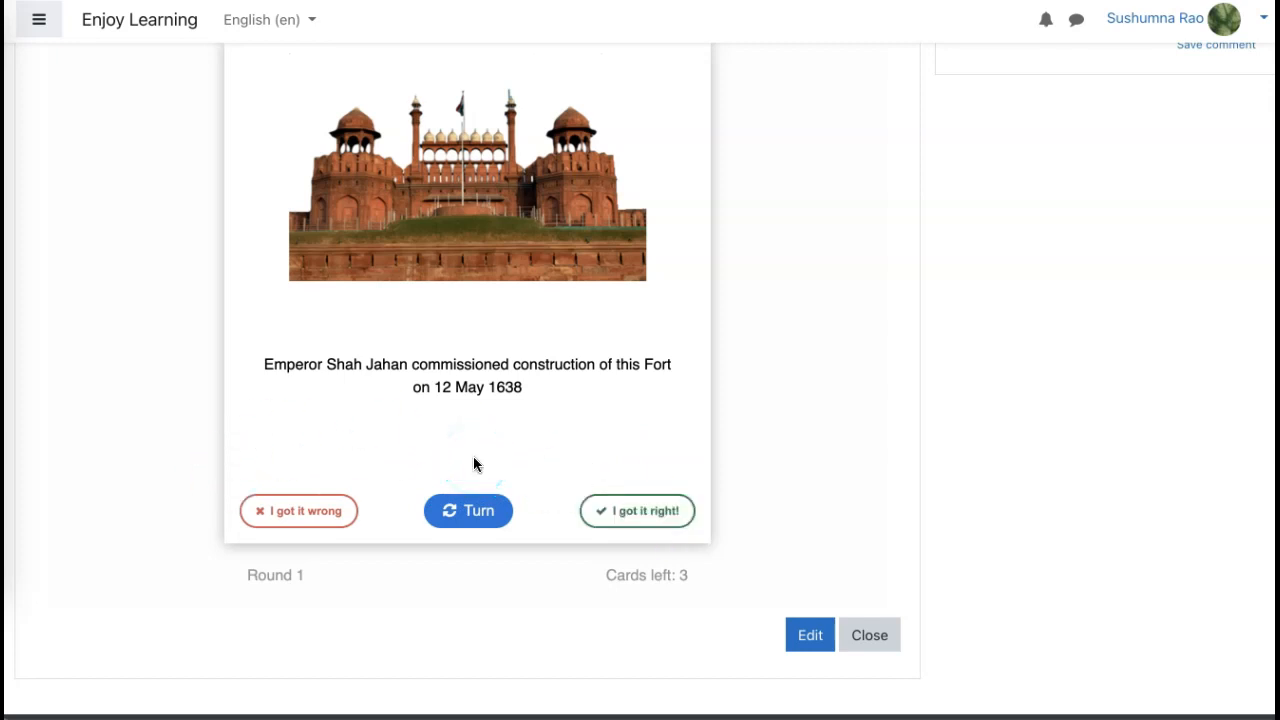
pyautogui.scroll(1, 474, 458)
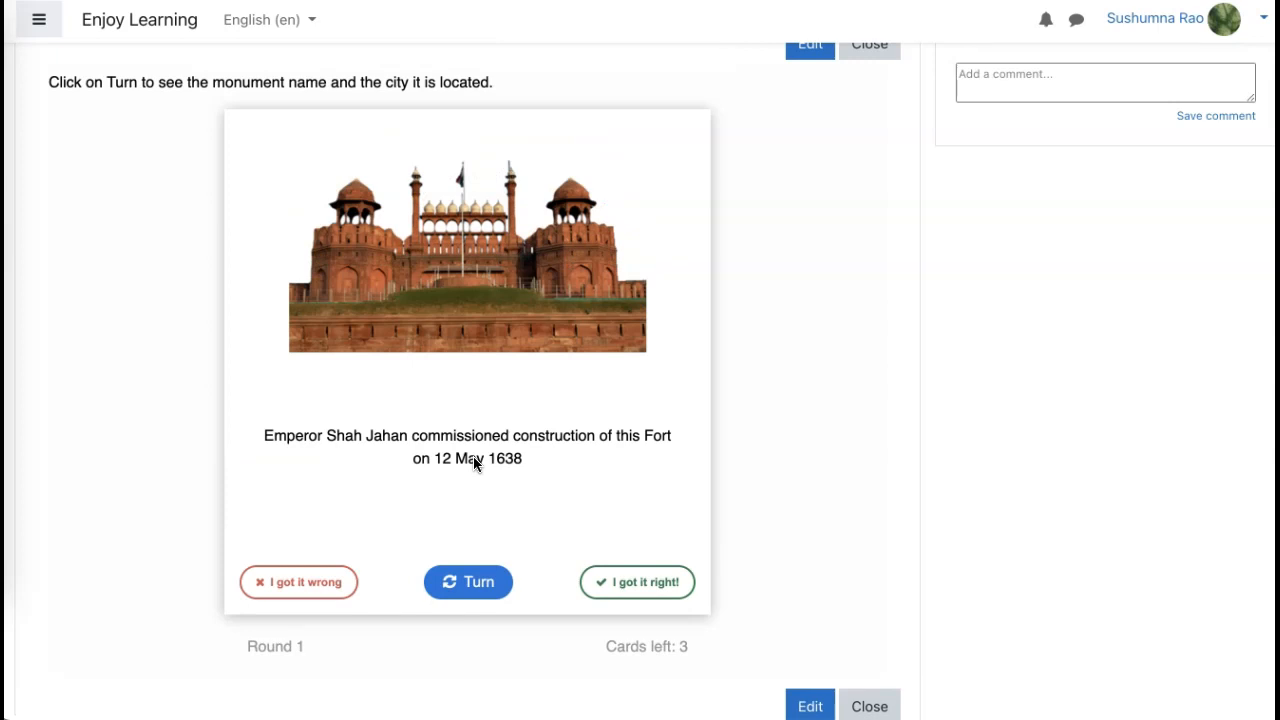
pyautogui.scroll(2, 641, 262)
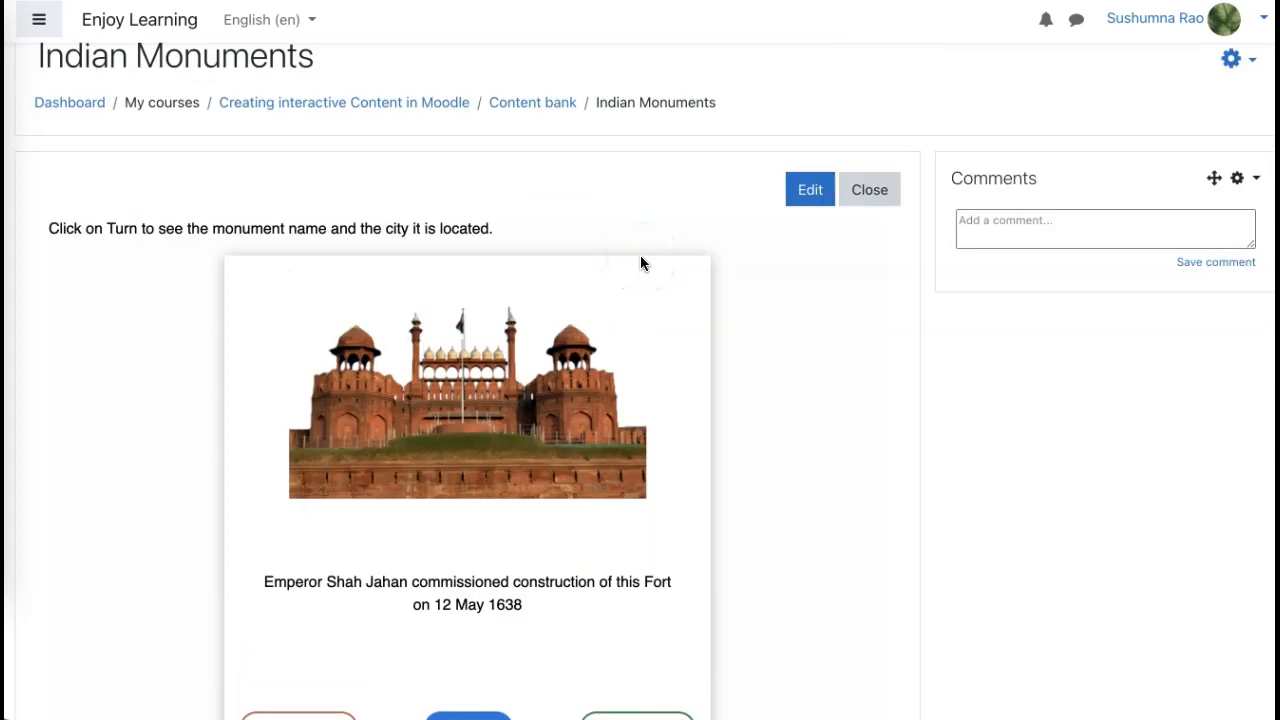